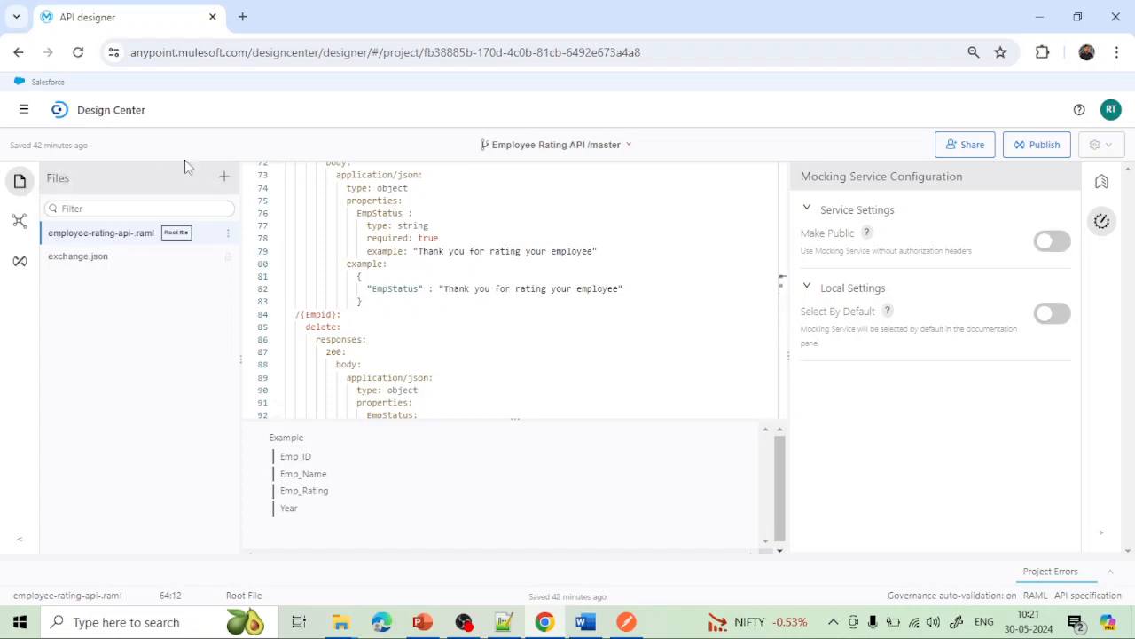
Open Exchange and browse the list of all ABC Limited assets.
click(24, 109)
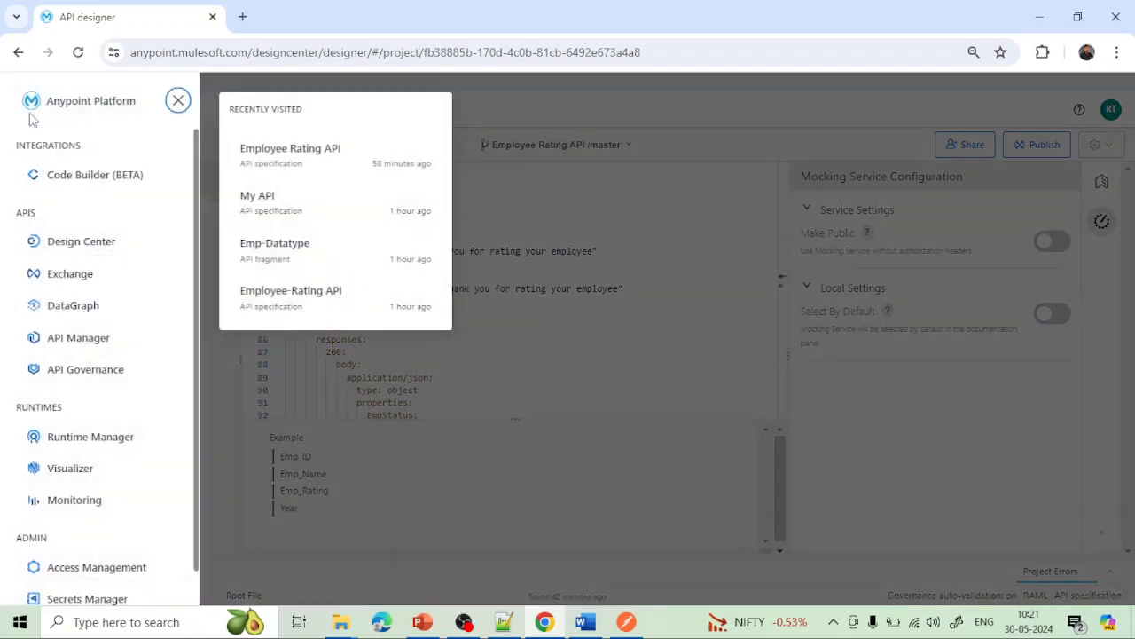
click(64, 282)
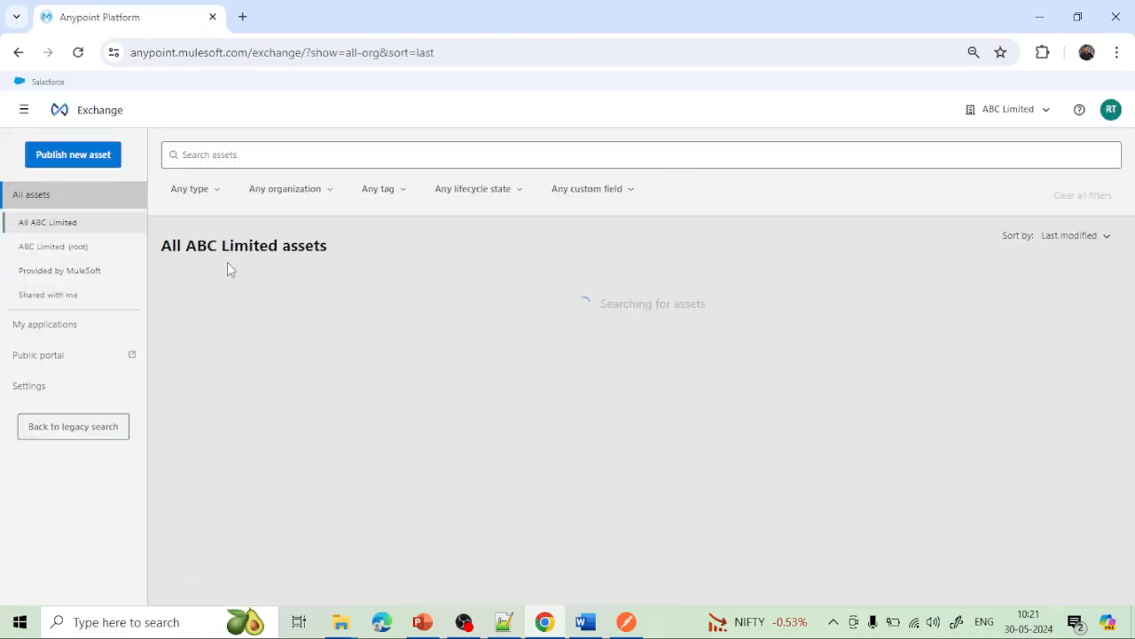
scroll(510, 466, down, 6)
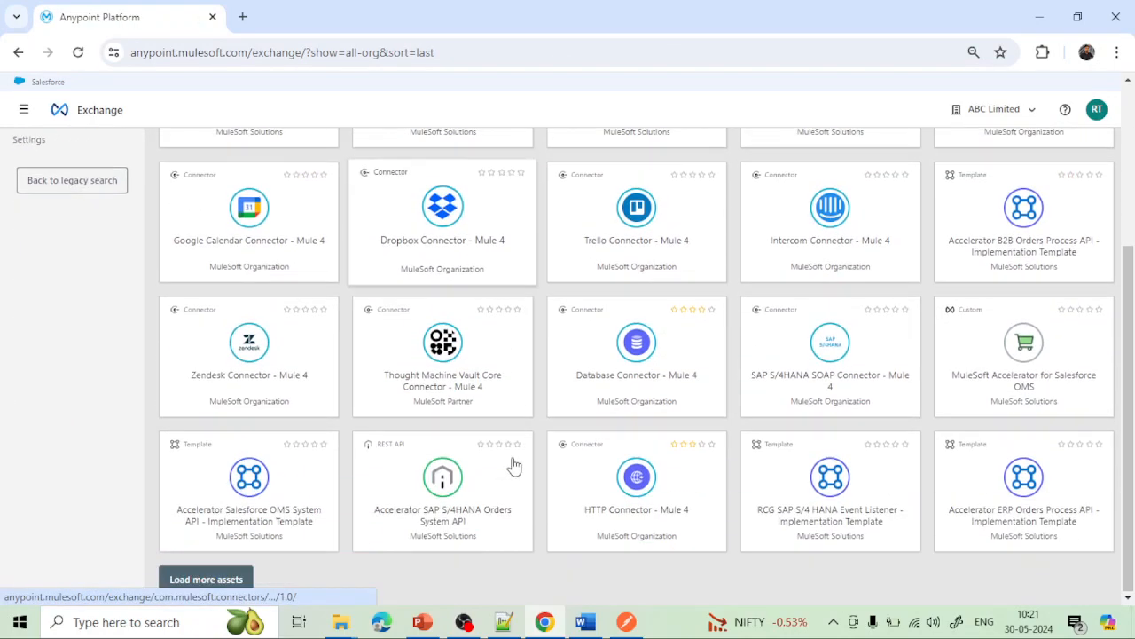
scroll(512, 465, down, 3)
scroll(513, 465, up, 10)
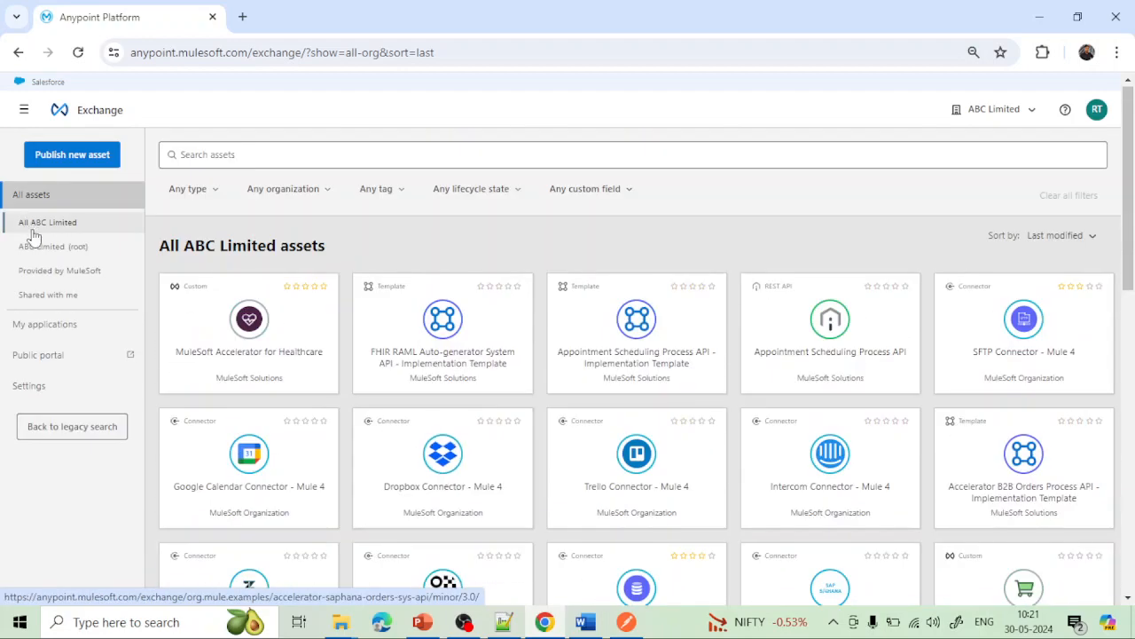
Show only the ABC Limited (root) assets in Exchange and check the organization filter options.
click(46, 249)
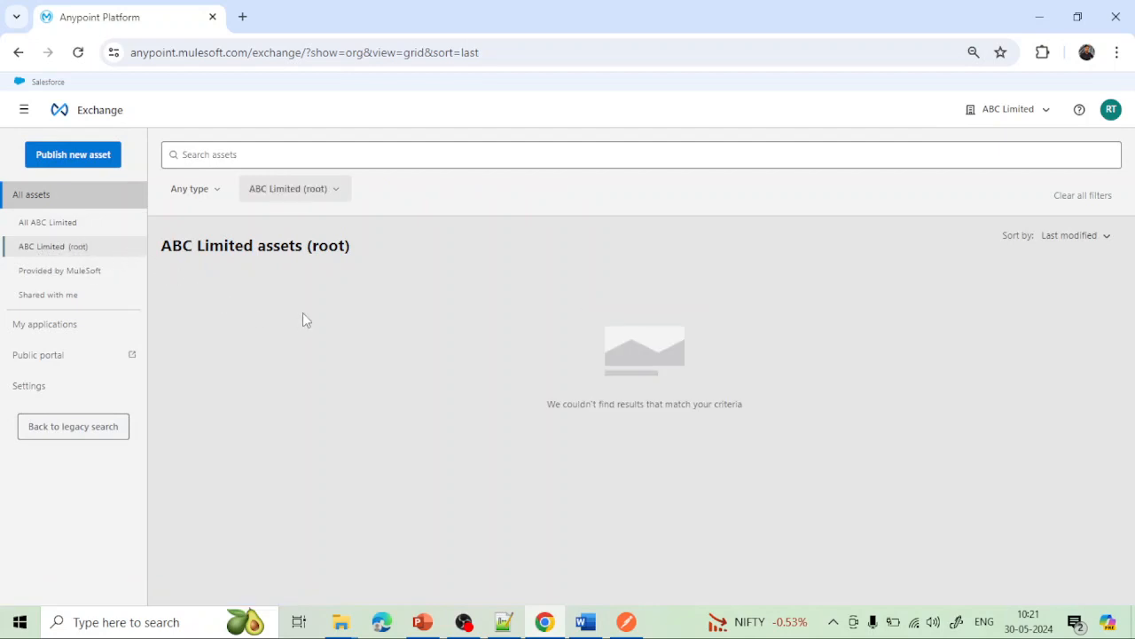
click(330, 195)
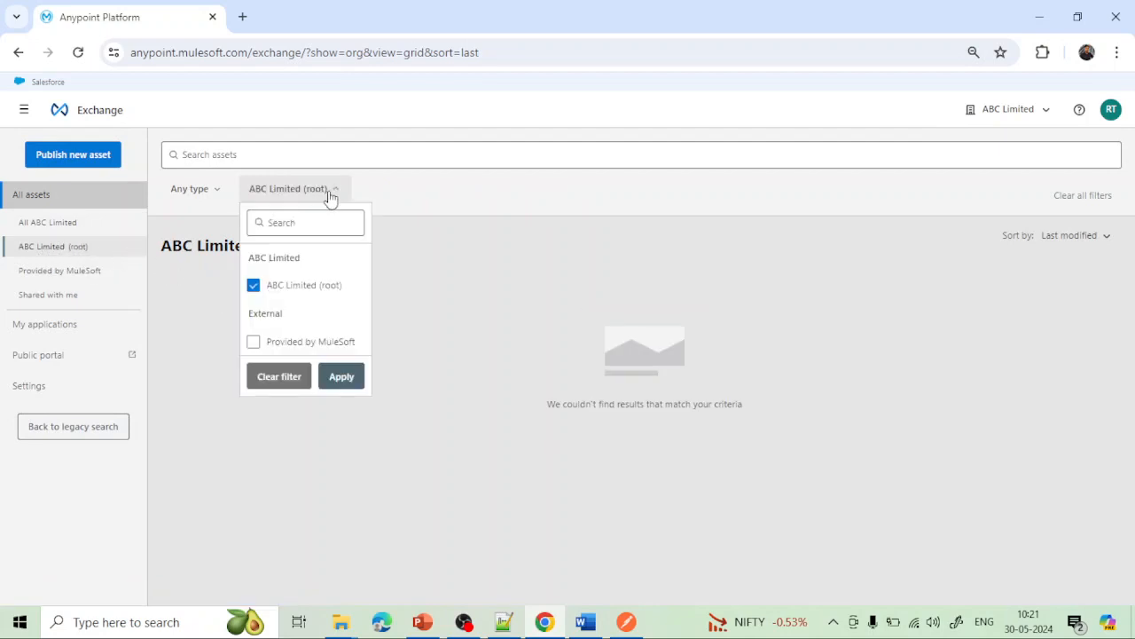
click(329, 196)
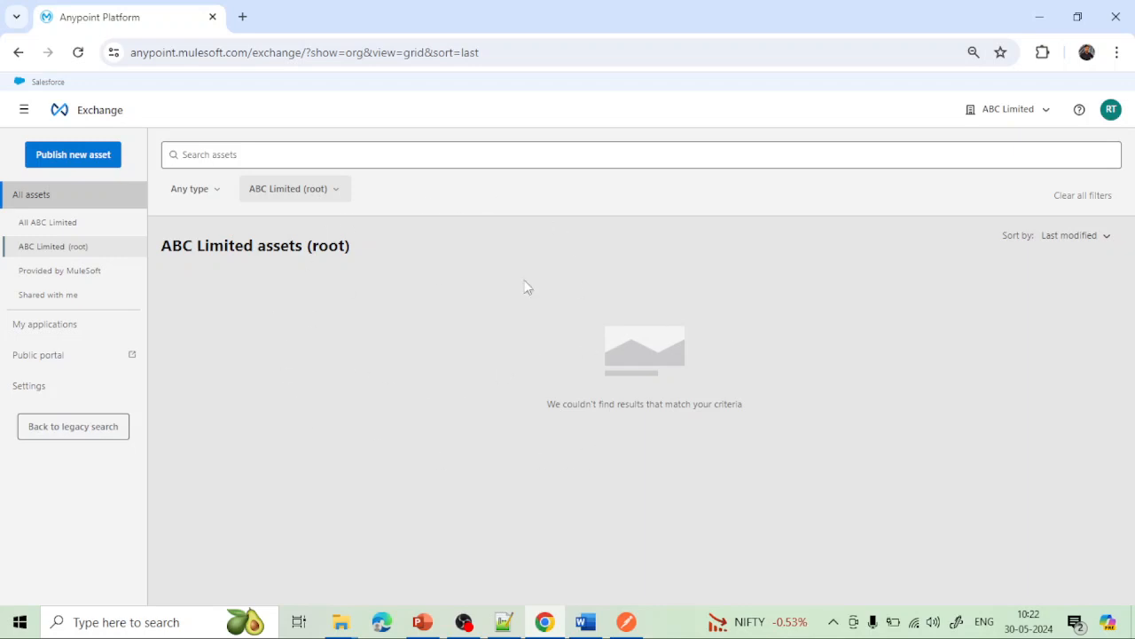
click(334, 195)
click(333, 194)
click(334, 159)
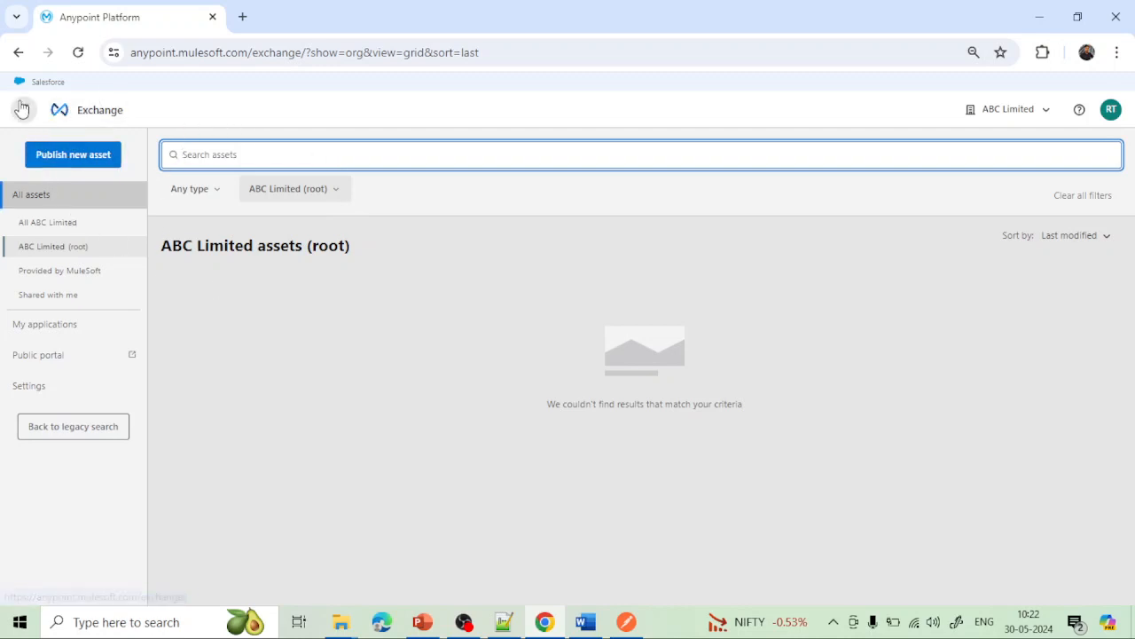
Return to Design Center, open the Employee Rating API project and check who has access to it.
click(61, 114)
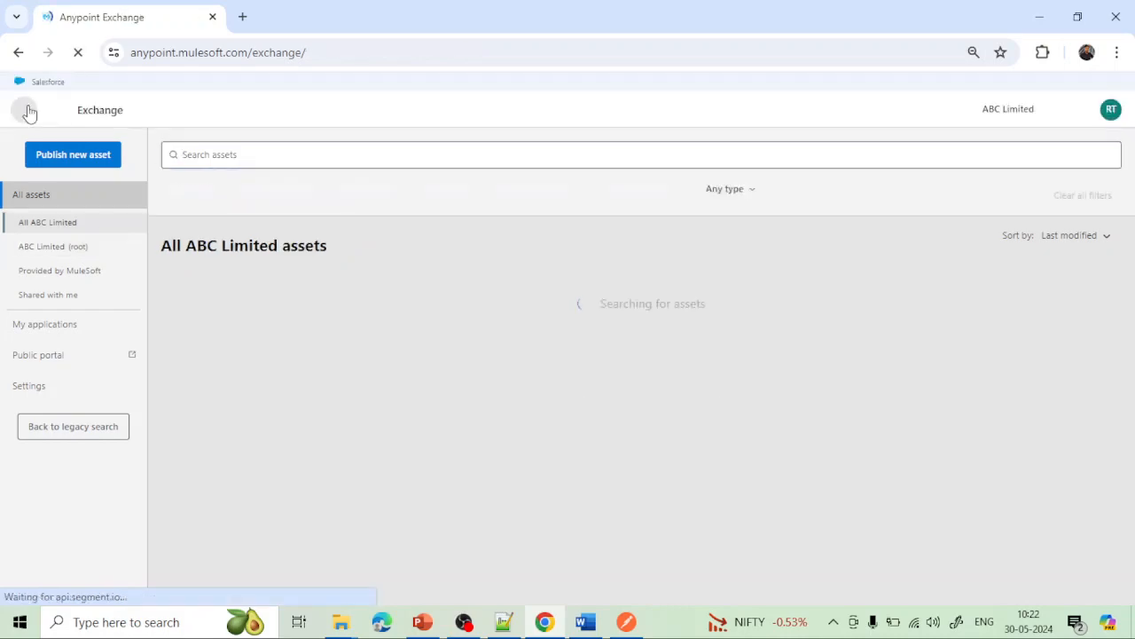
click(27, 111)
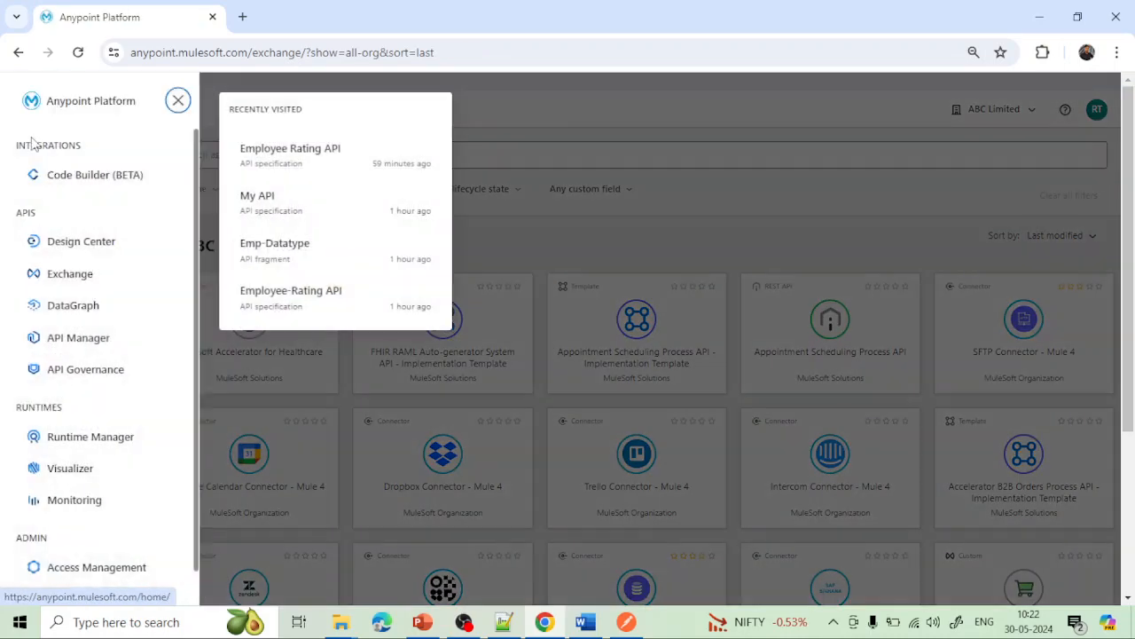
click(67, 241)
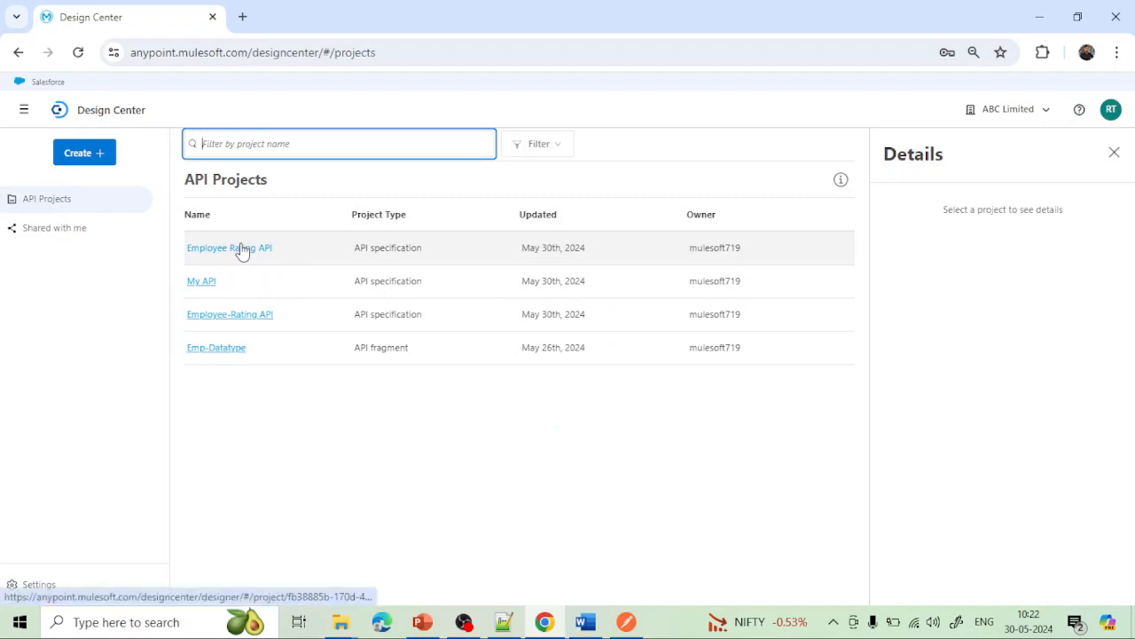
click(240, 252)
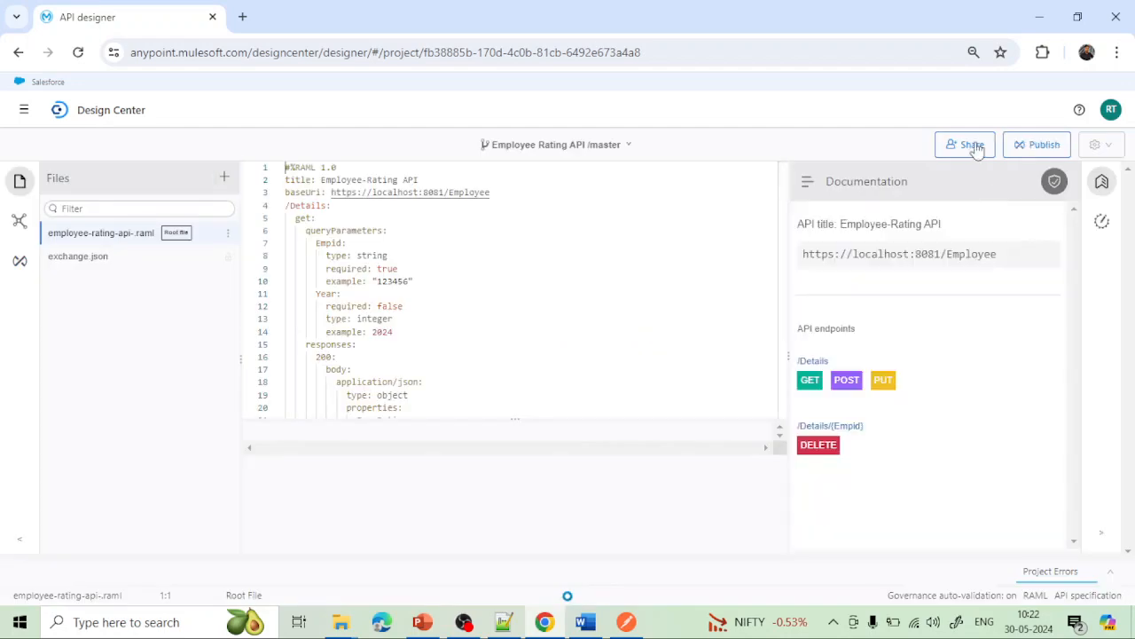
click(965, 144)
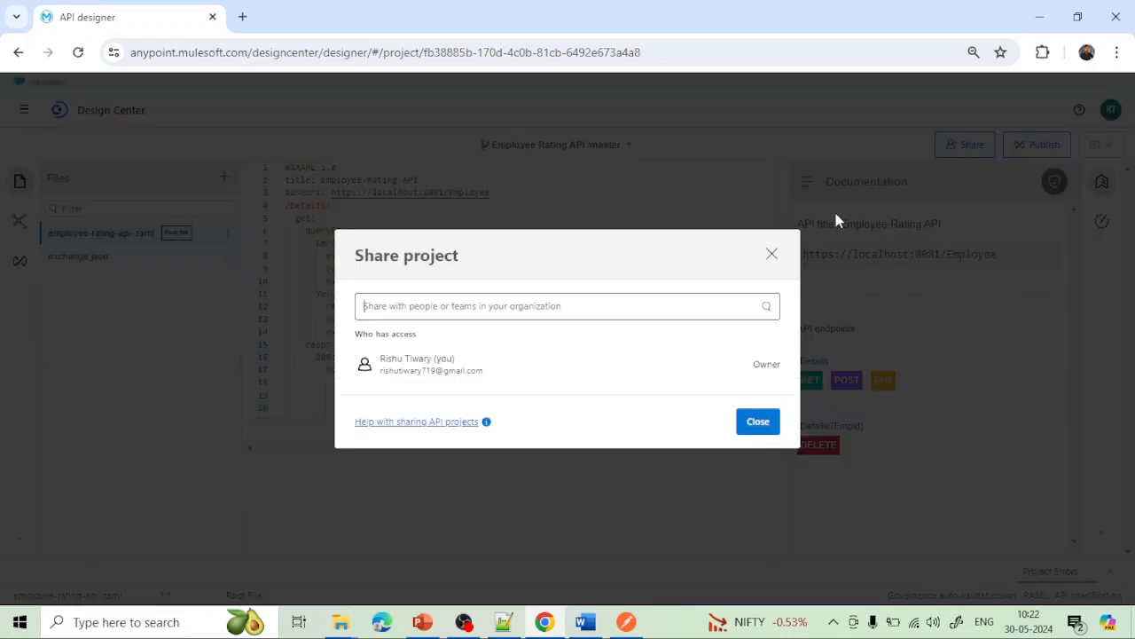
click(771, 254)
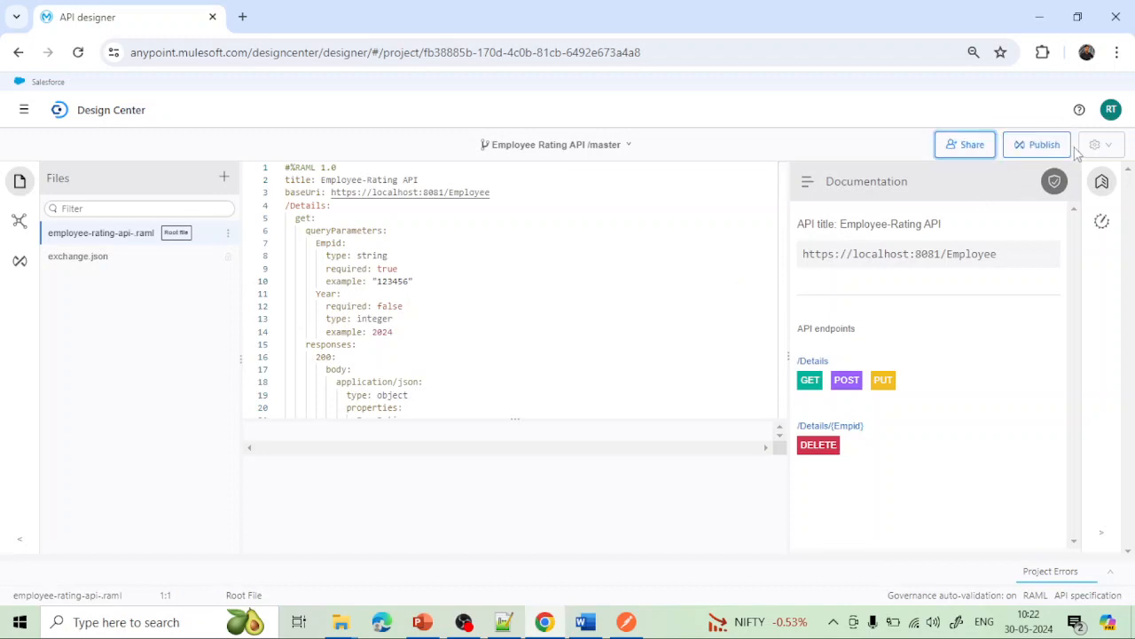
Start publishing the API specification to Exchange and review asset version 1.0.0 and API version v1.
click(1035, 147)
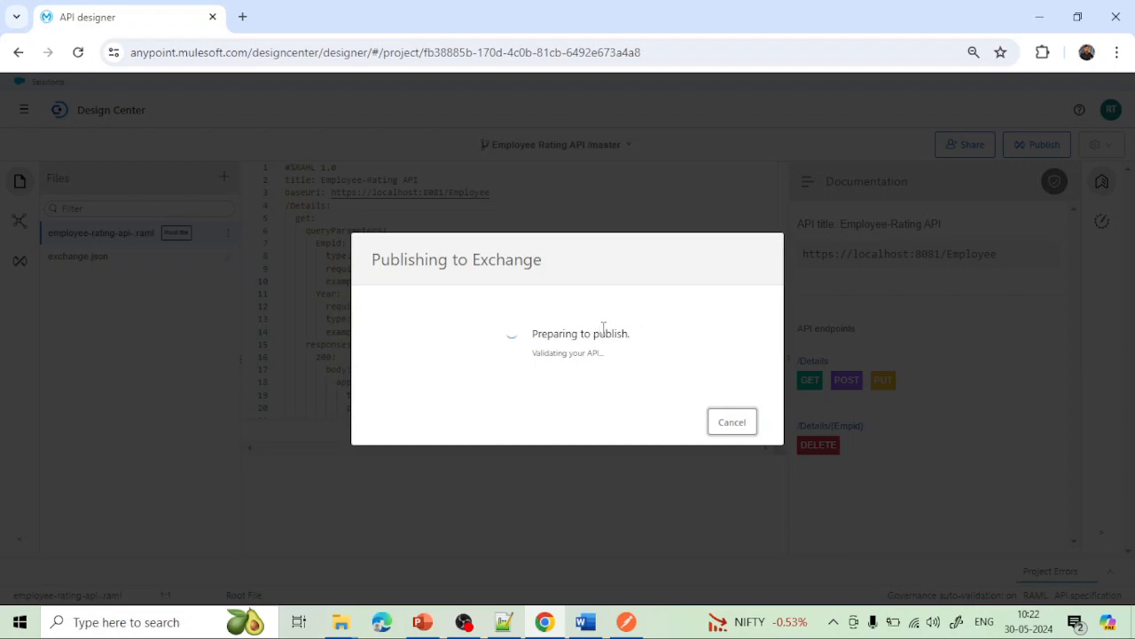
click(397, 234)
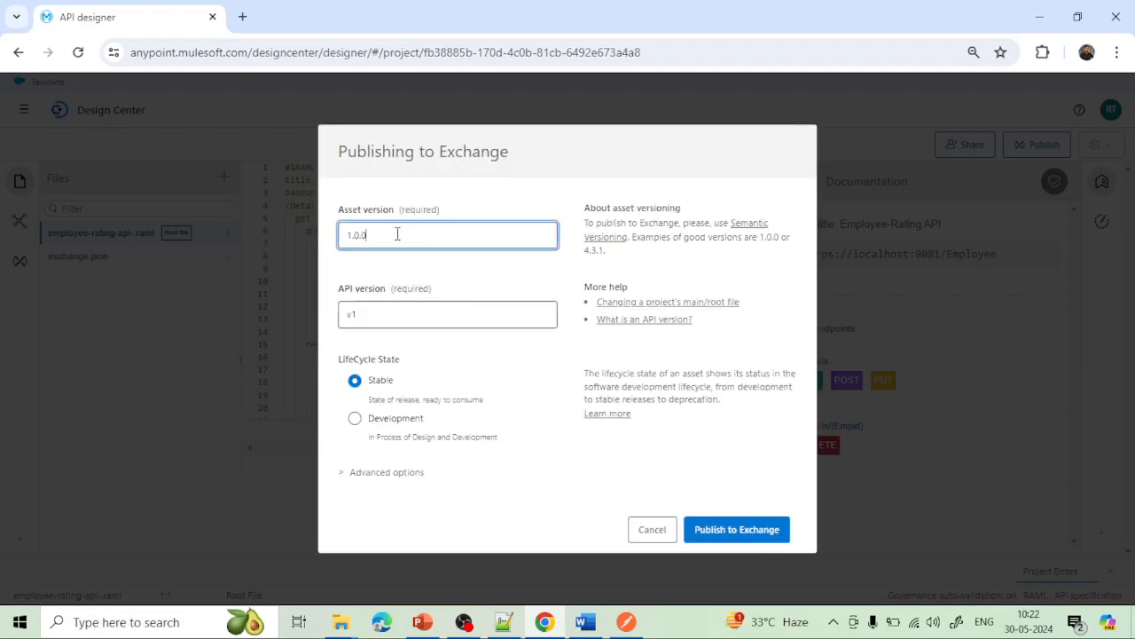
drag(397, 235, 335, 238)
drag(378, 315, 344, 310)
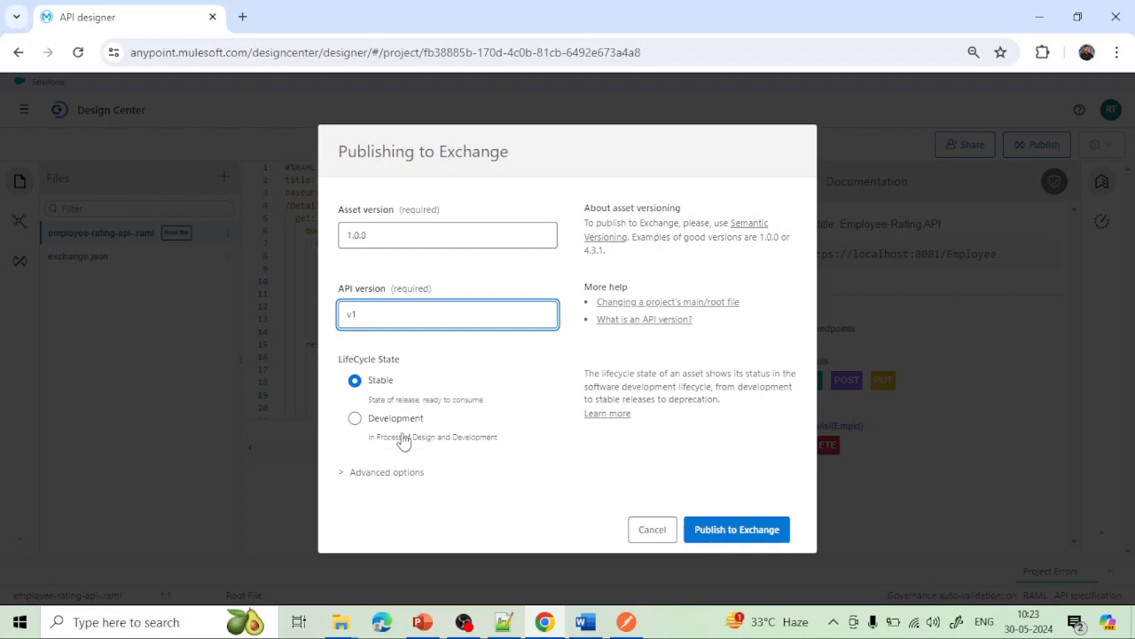
Review the advanced publishing options and publish the Employee Rating API to Exchange in the Stable lifecycle state.
click(341, 479)
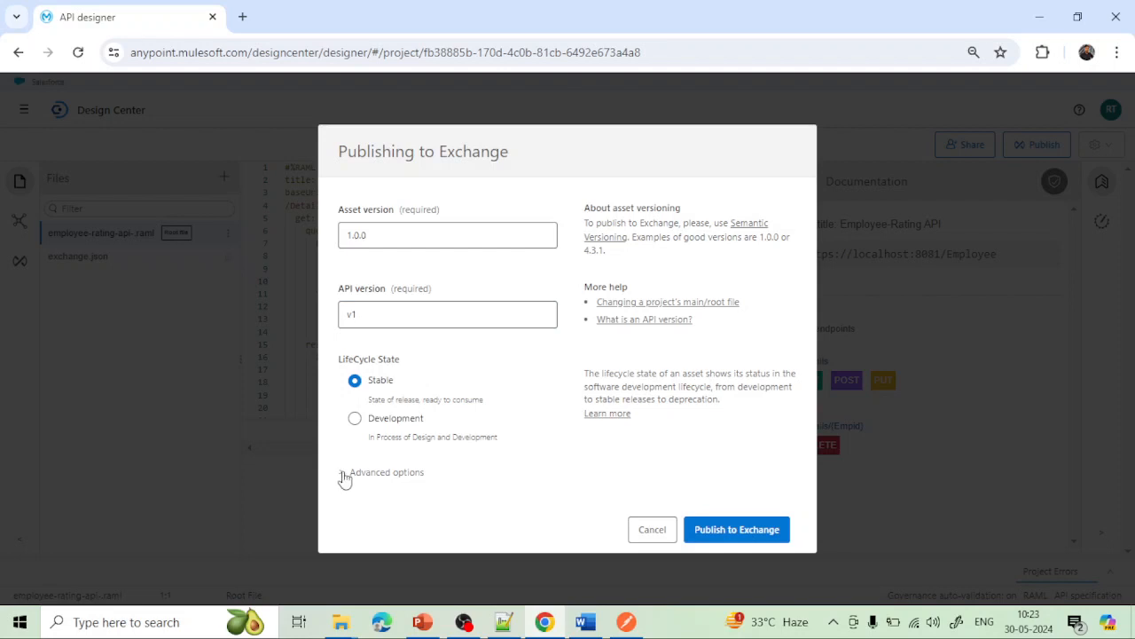
click(345, 479)
click(344, 471)
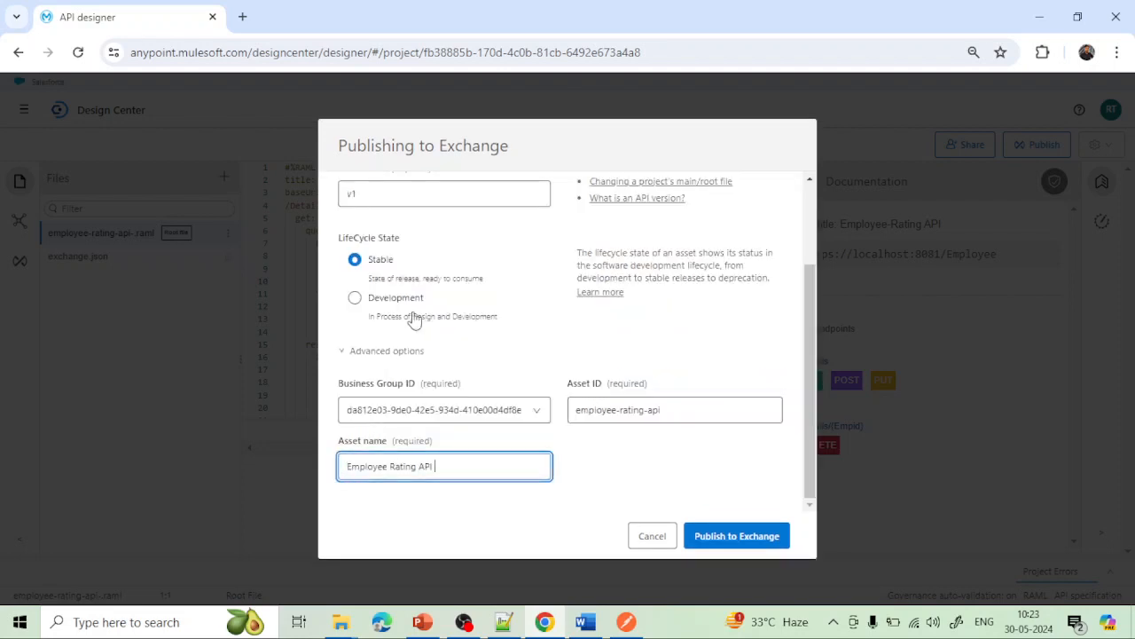
scroll(414, 321, up, 1)
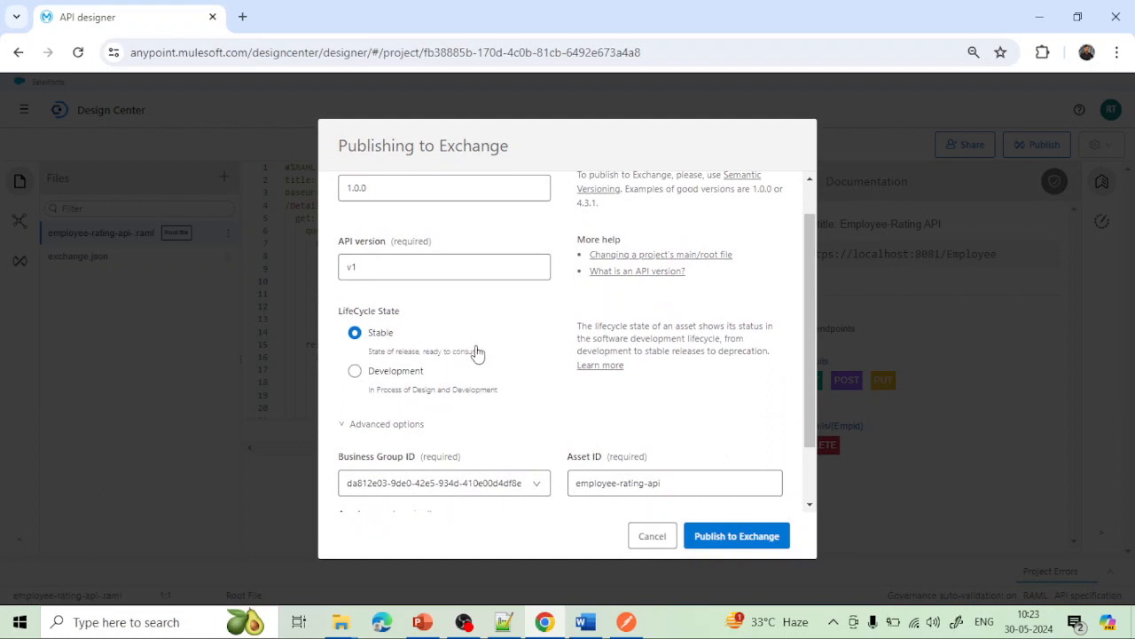
scroll(463, 426, down, 1)
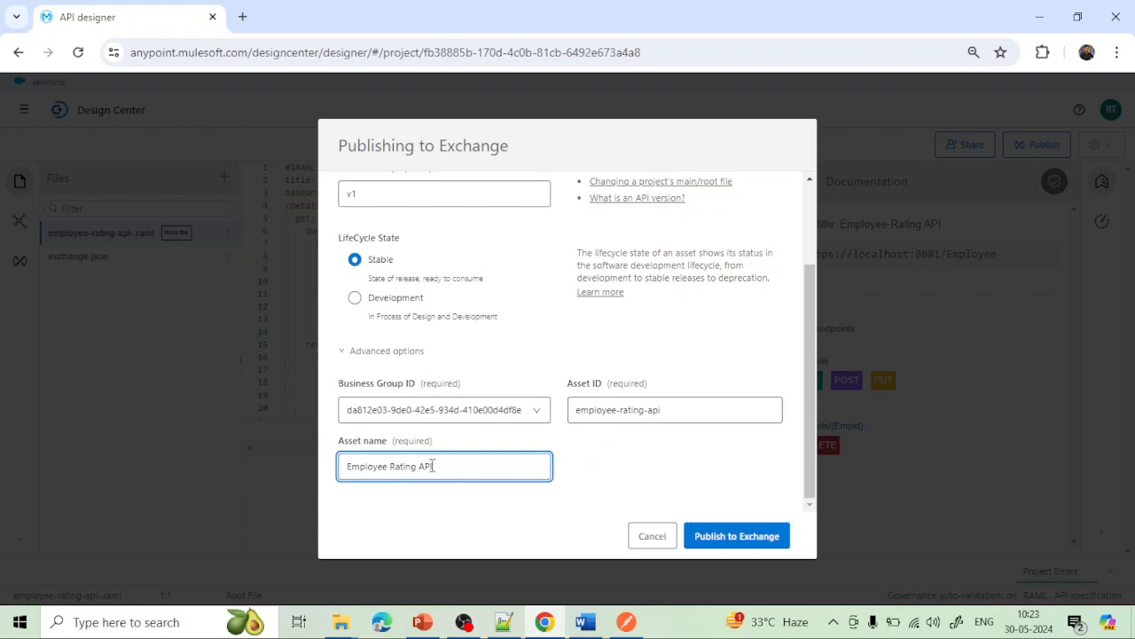
click(539, 411)
click(539, 412)
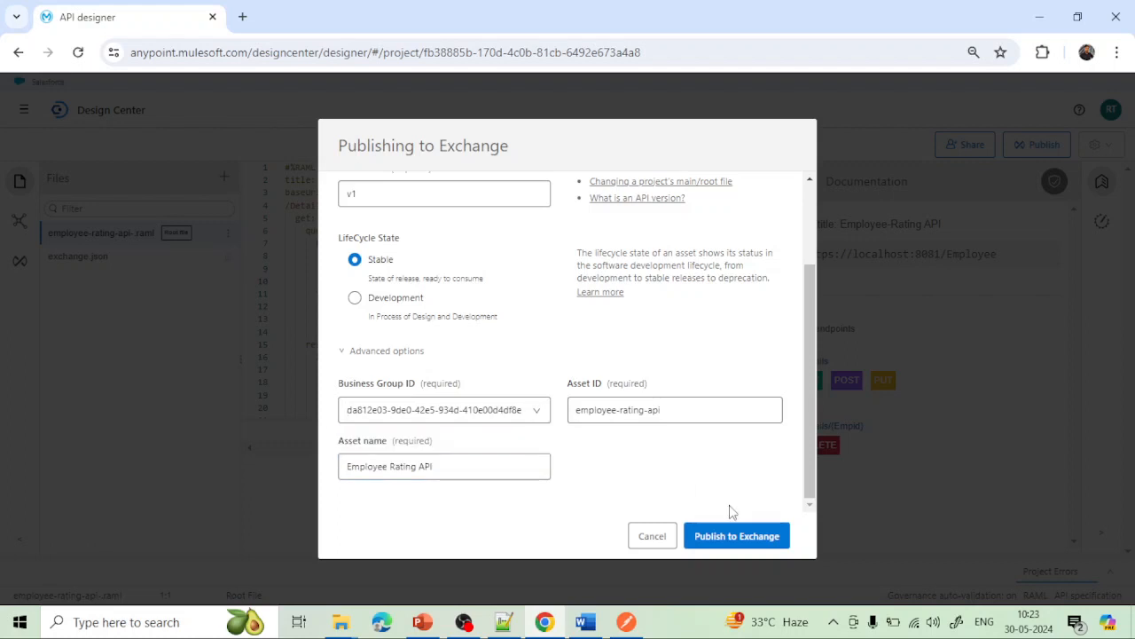
click(745, 546)
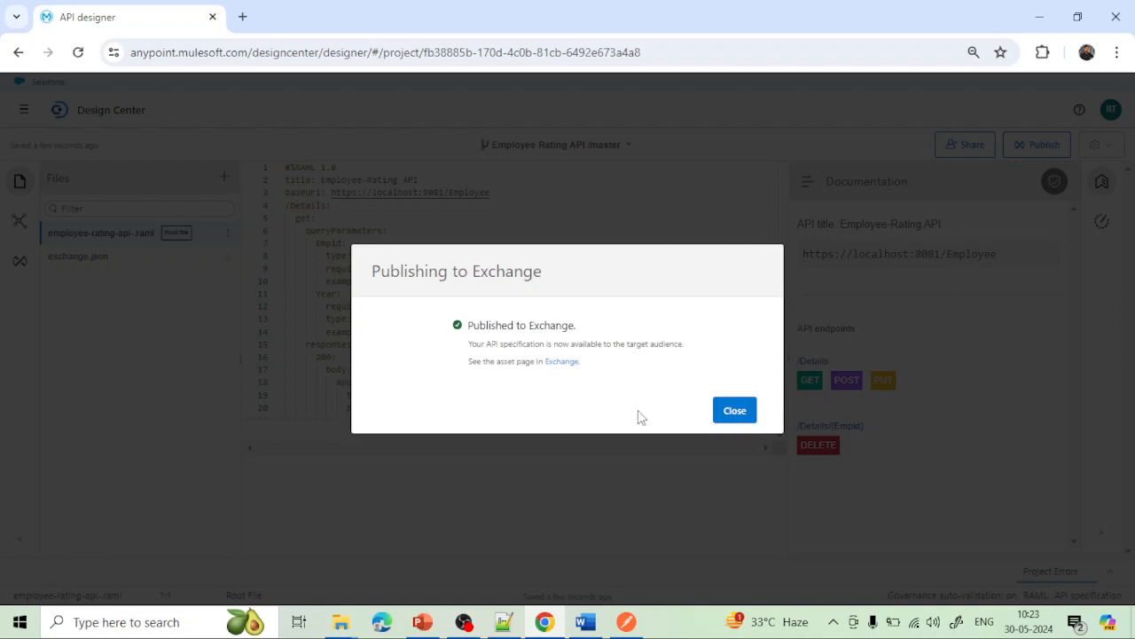
click(732, 412)
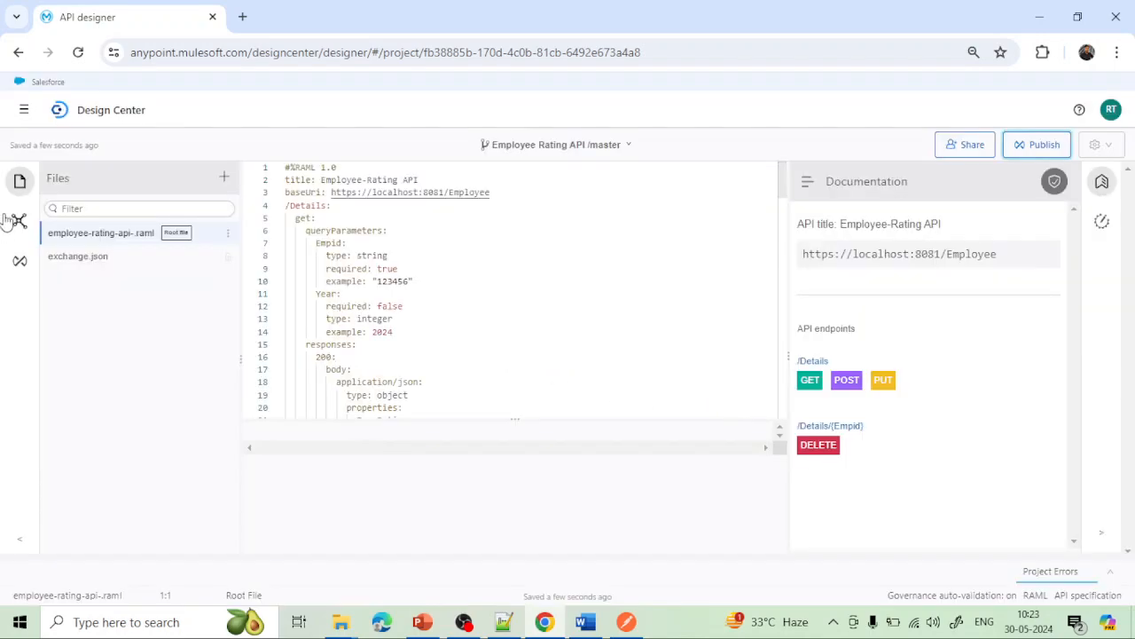
Go to Exchange and open the Employee Rating API asset among the ABC Limited (root) assets.
click(24, 109)
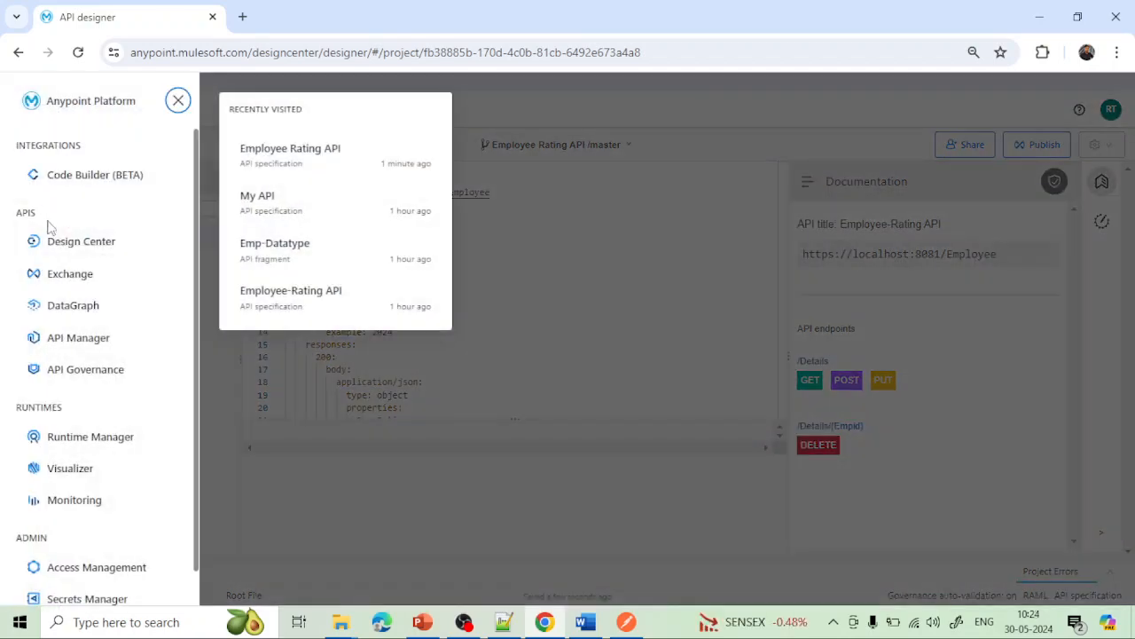
click(65, 276)
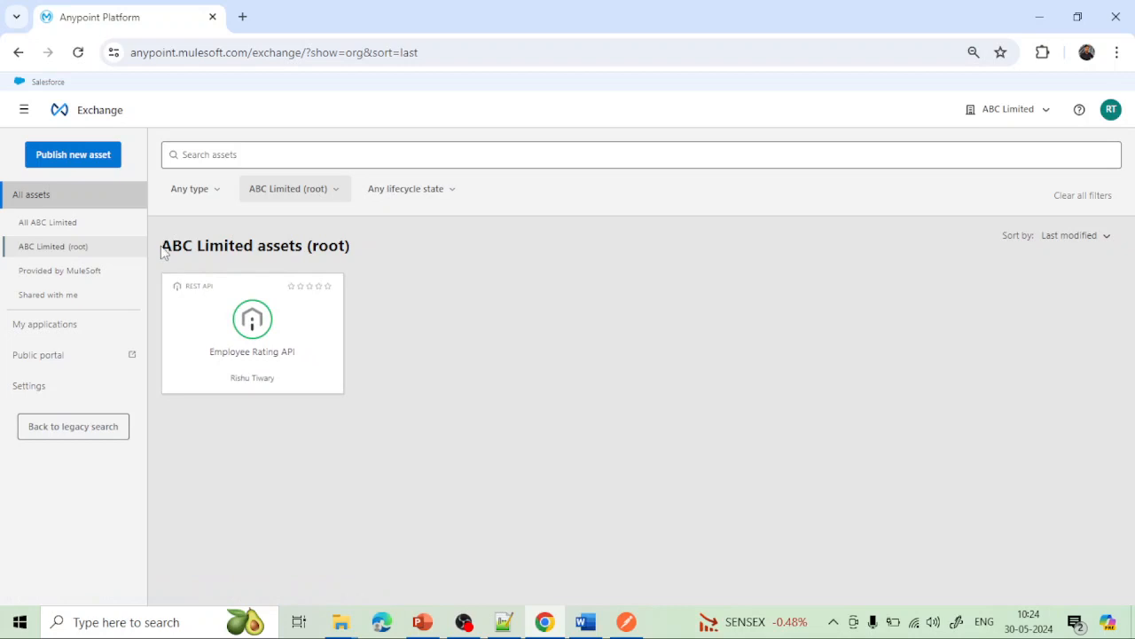
drag(162, 253, 297, 248)
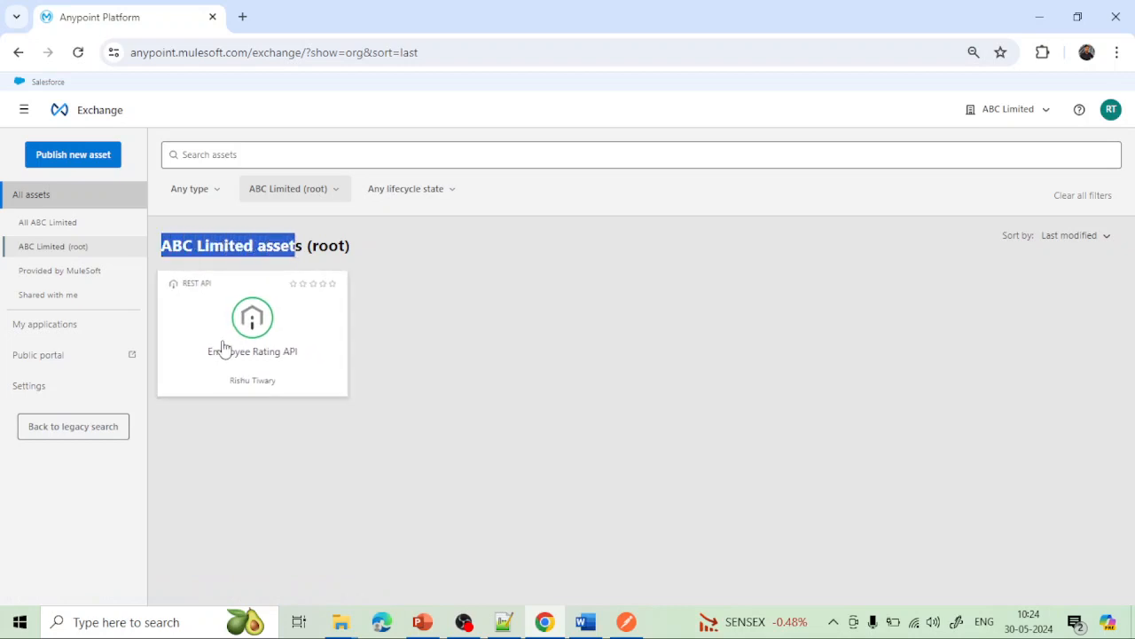
click(271, 351)
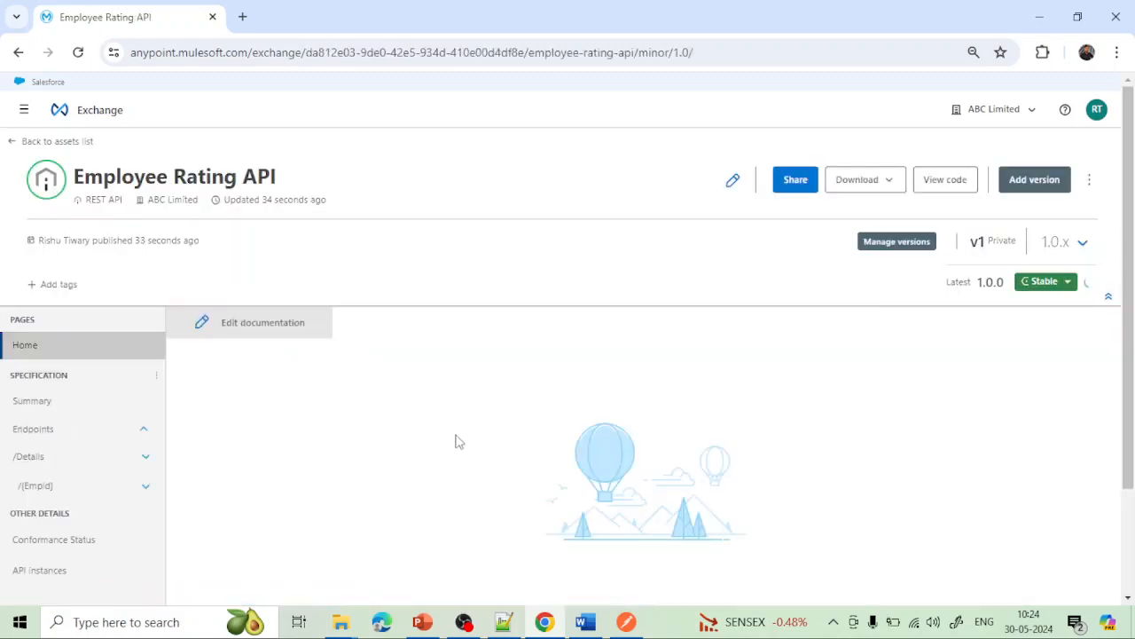
Expand the /Details and /{Empid} endpoints in the asset's specification to view their methods.
scroll(400, 446, down, 2)
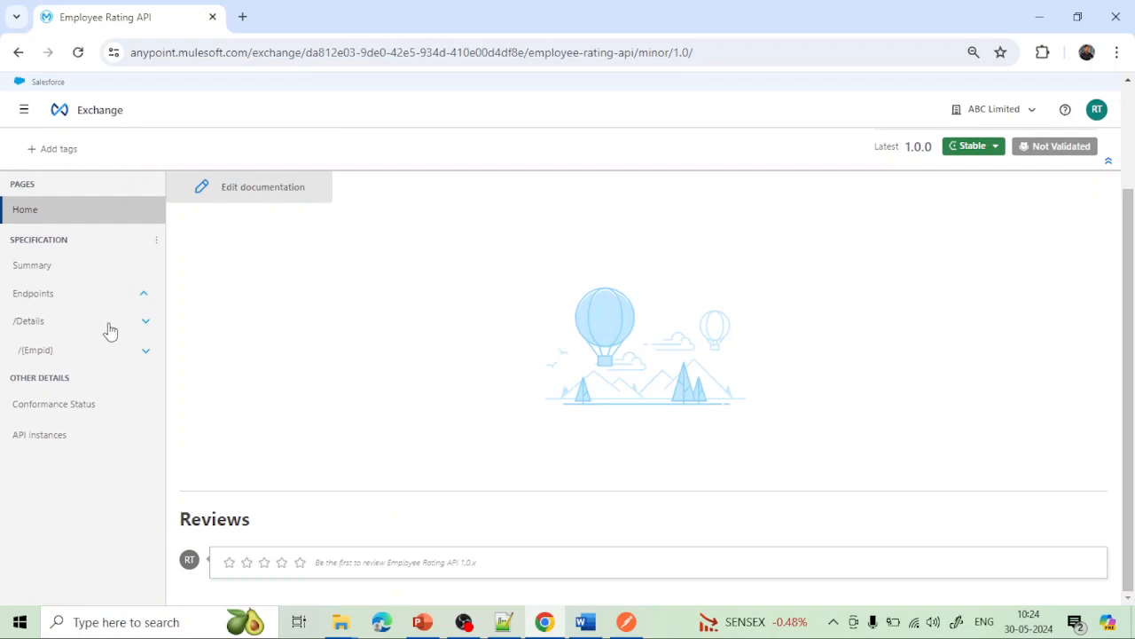
click(144, 324)
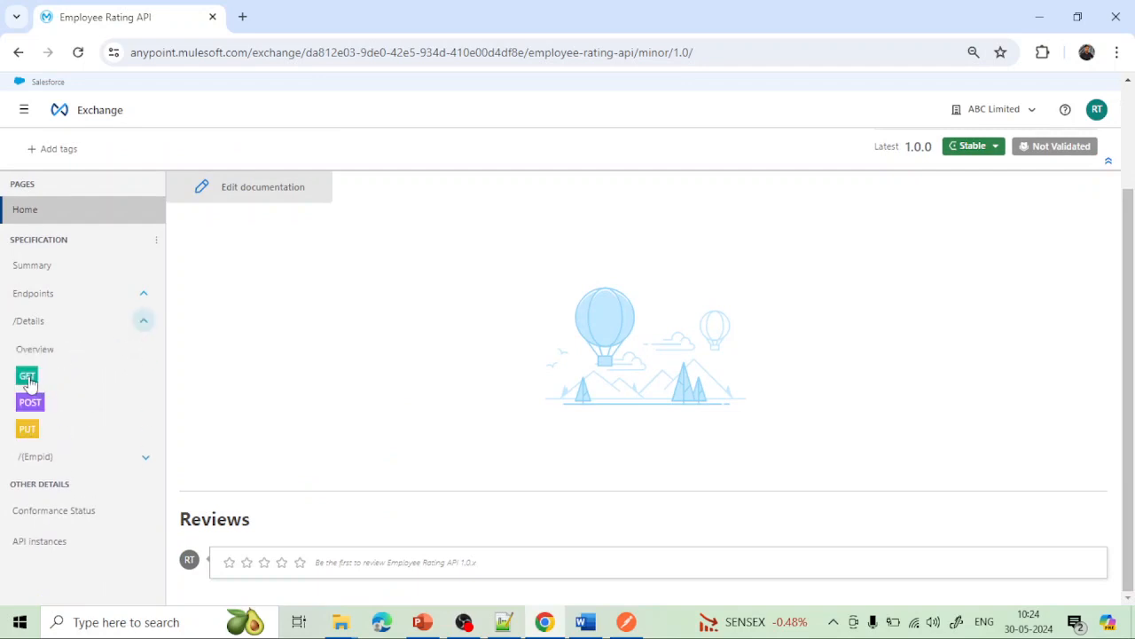
click(146, 458)
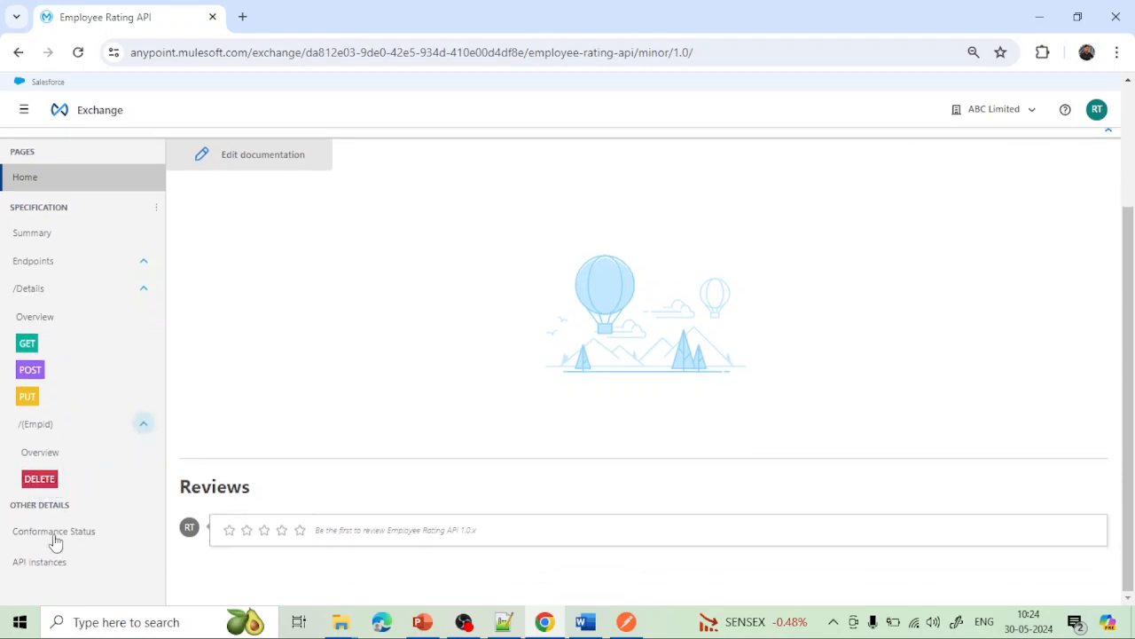
scroll(289, 286, up, 3)
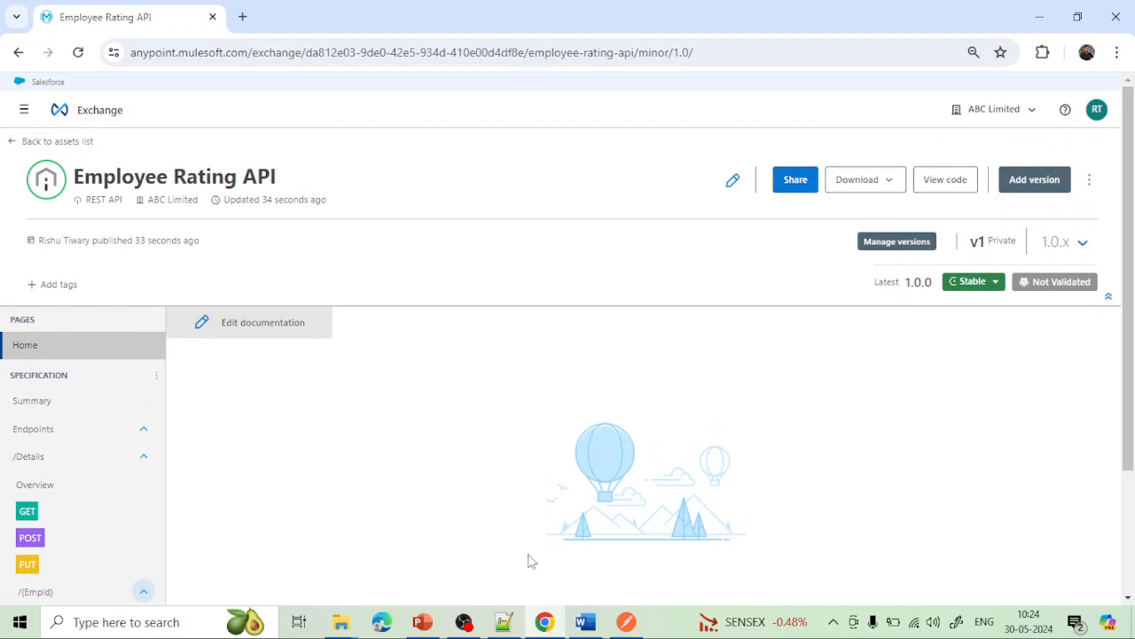
Share version v1 of the Employee Rating API on the organization's public portal and save the sharing settings.
click(794, 181)
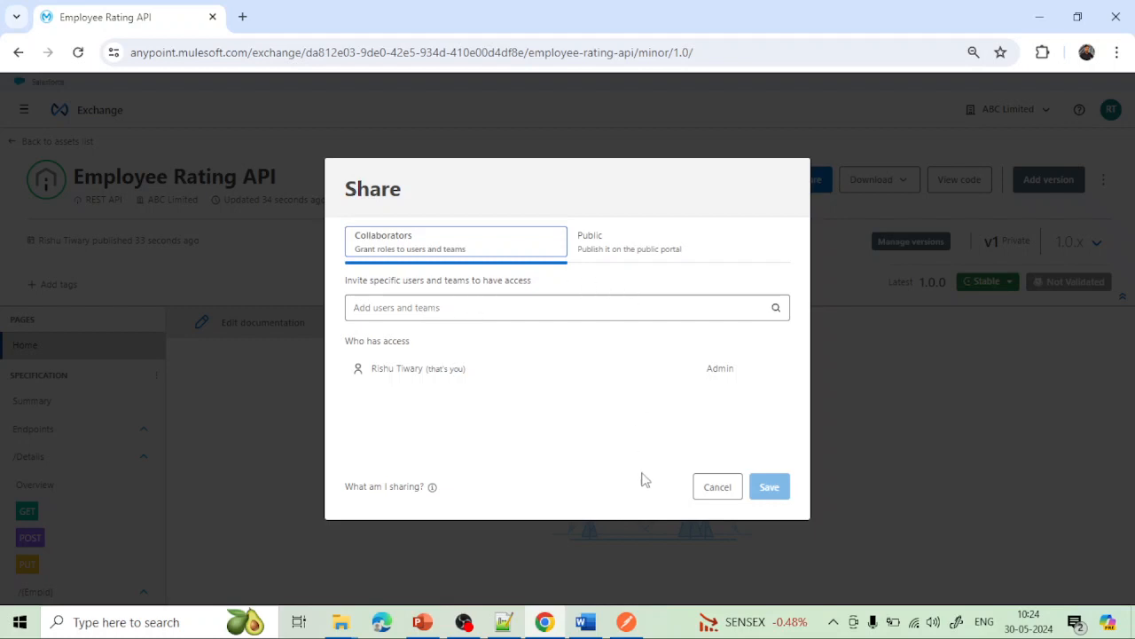
click(402, 310)
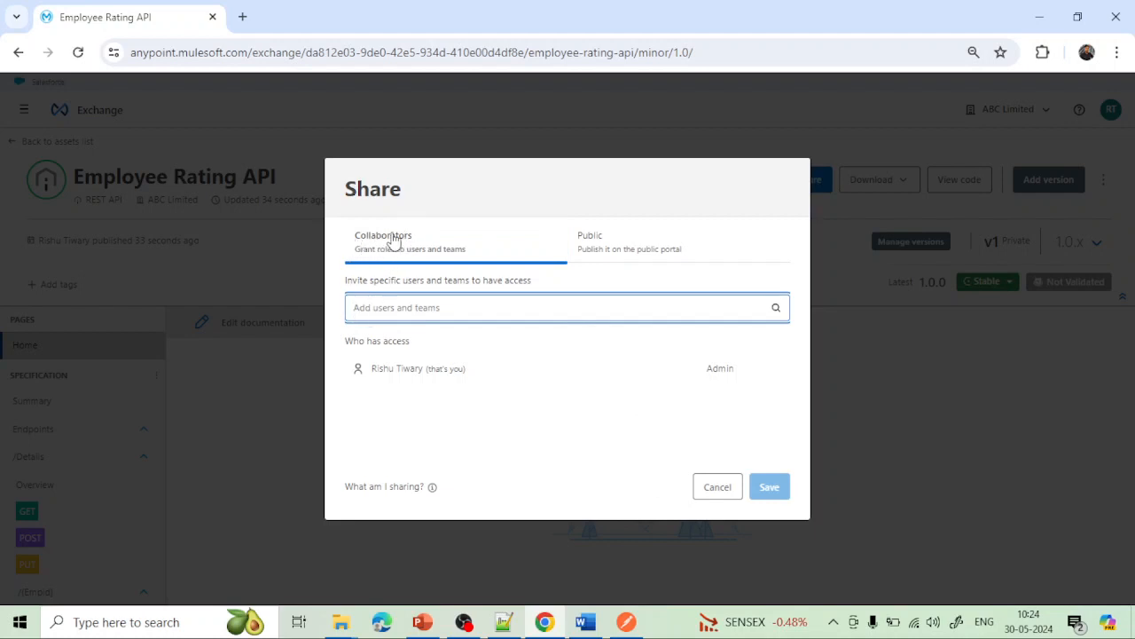
click(610, 250)
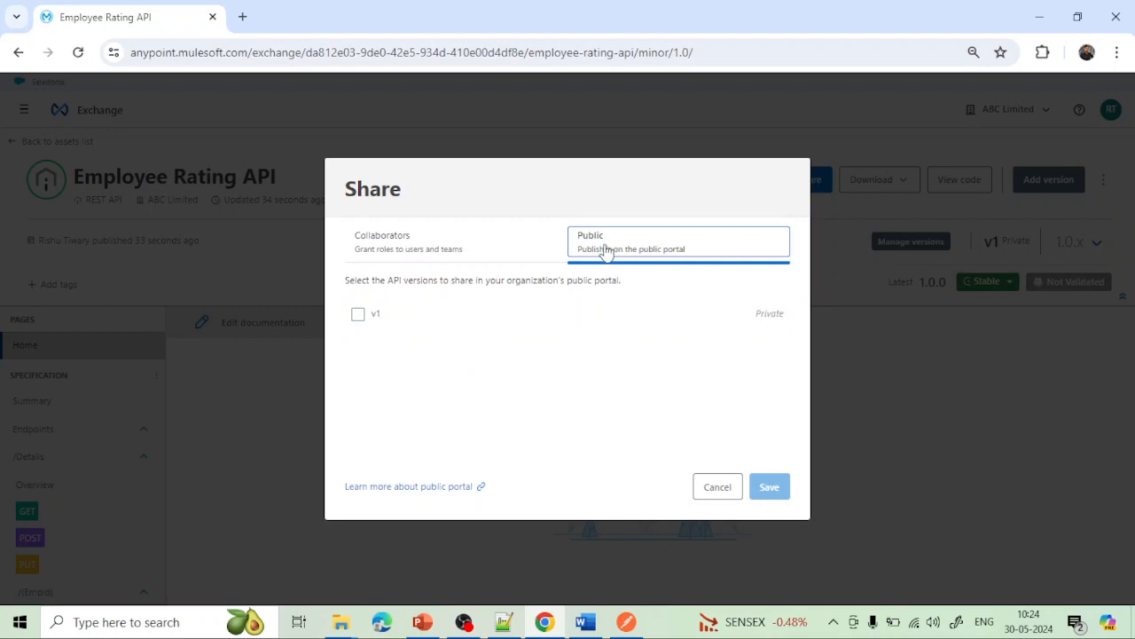
click(360, 315)
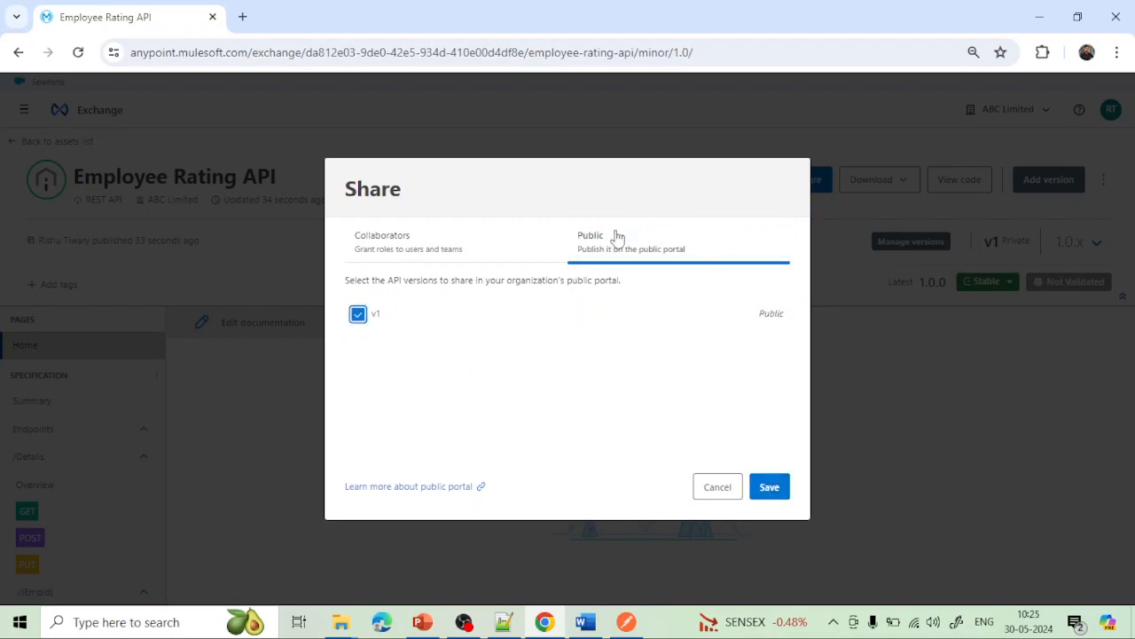
click(772, 487)
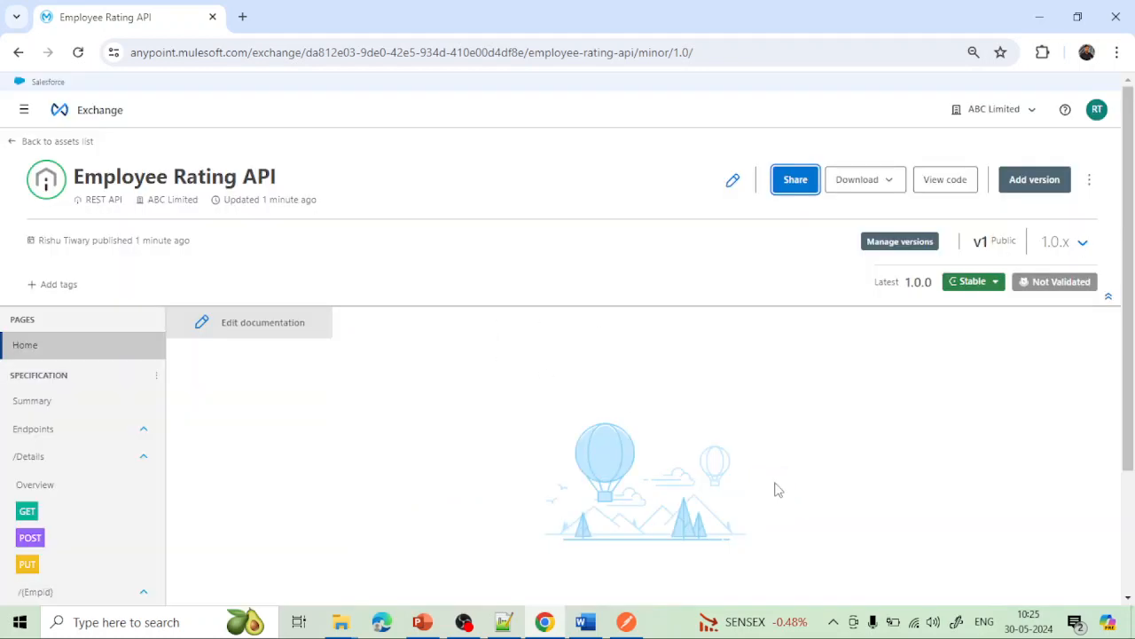
Search for a collaborator with the text "fdfd" in the asset's sharing options, clear the search and leave without saving.
click(789, 190)
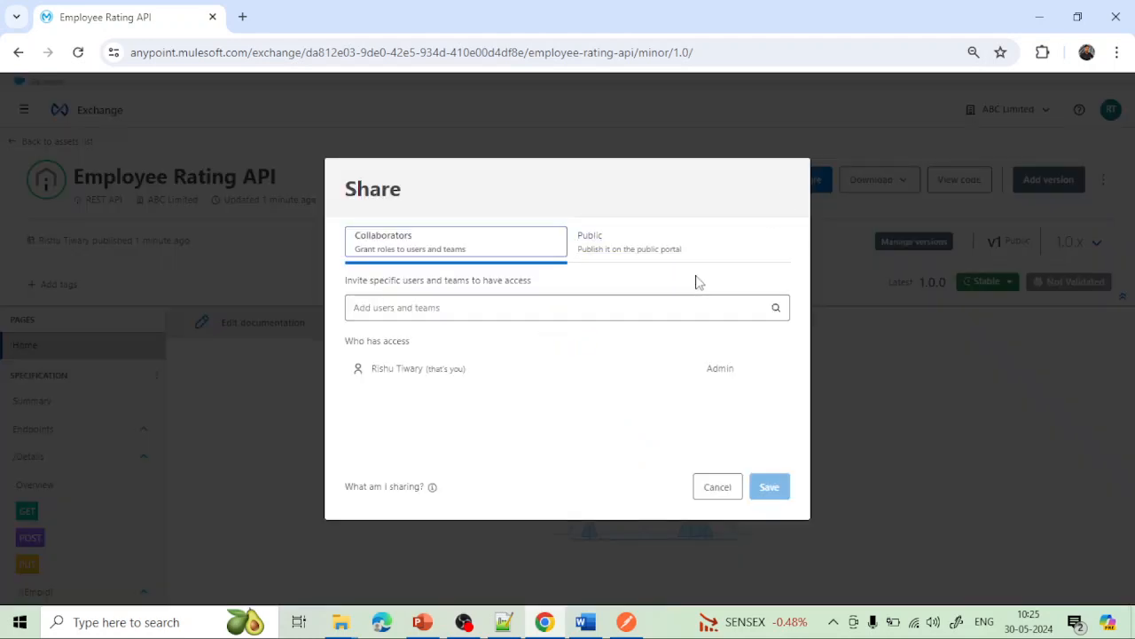
click(434, 307)
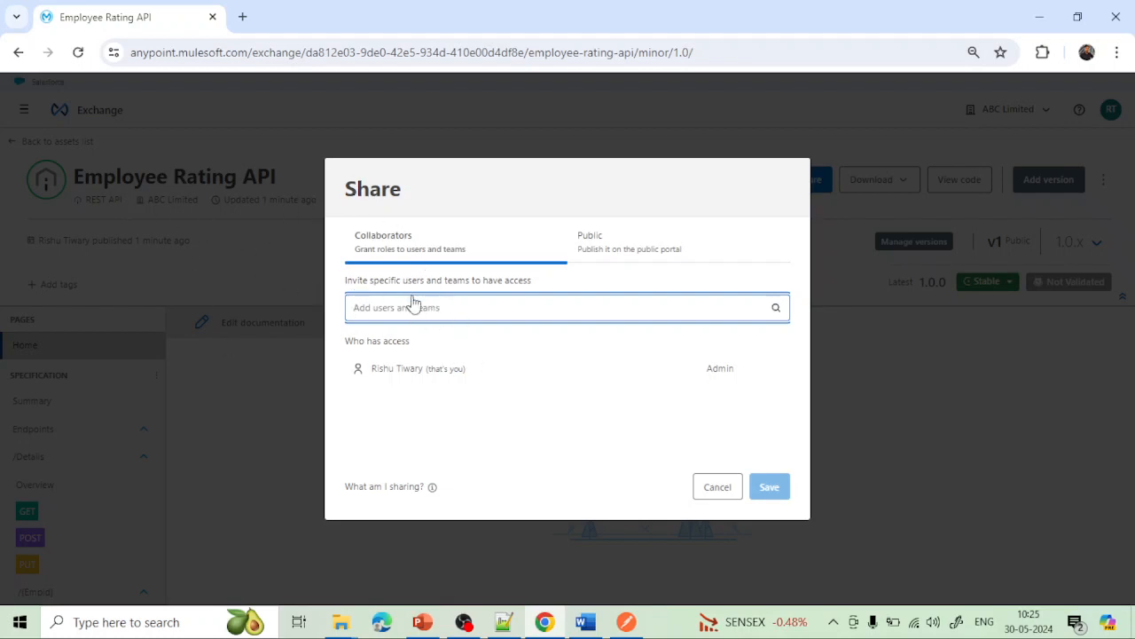
text(fdfd)
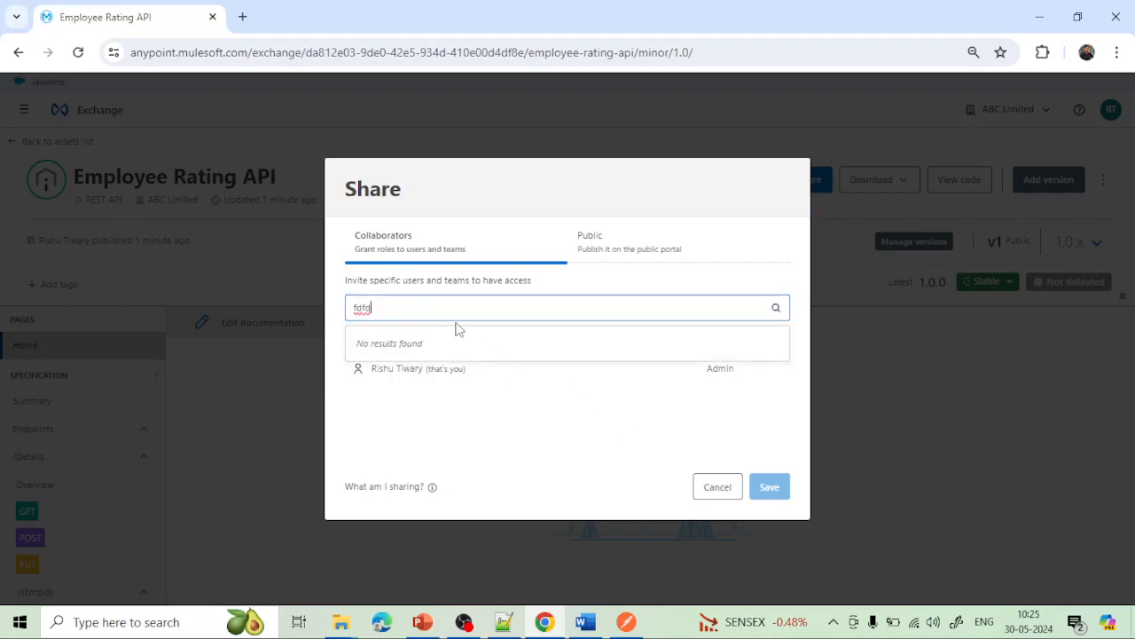
key(BackSpace)
key(BackSpace)
key(BackSpace)
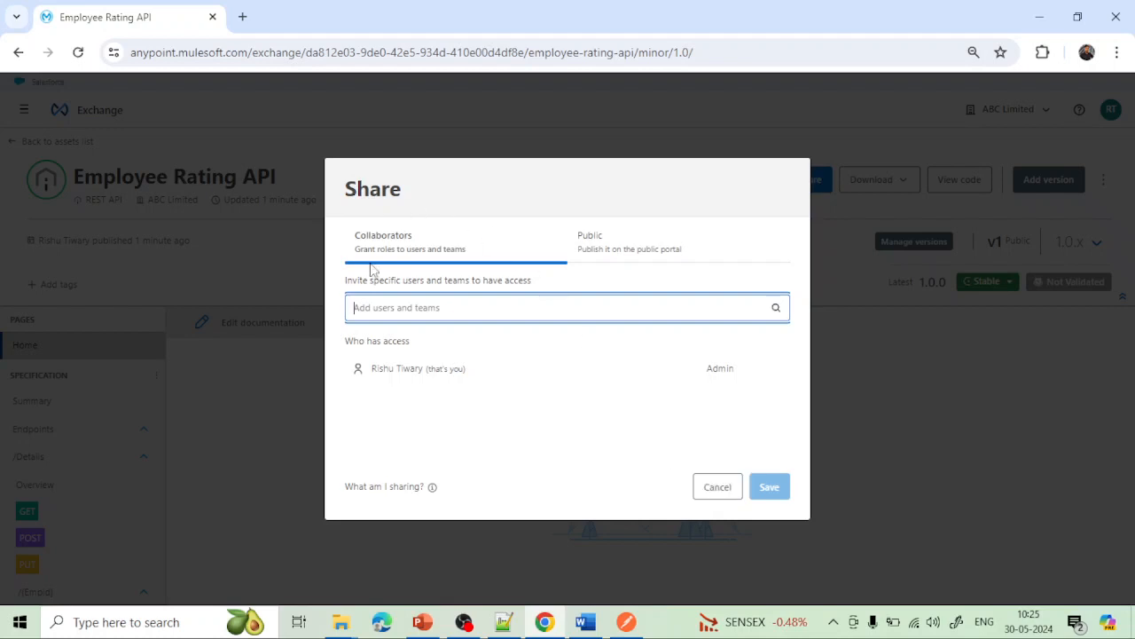
click(712, 488)
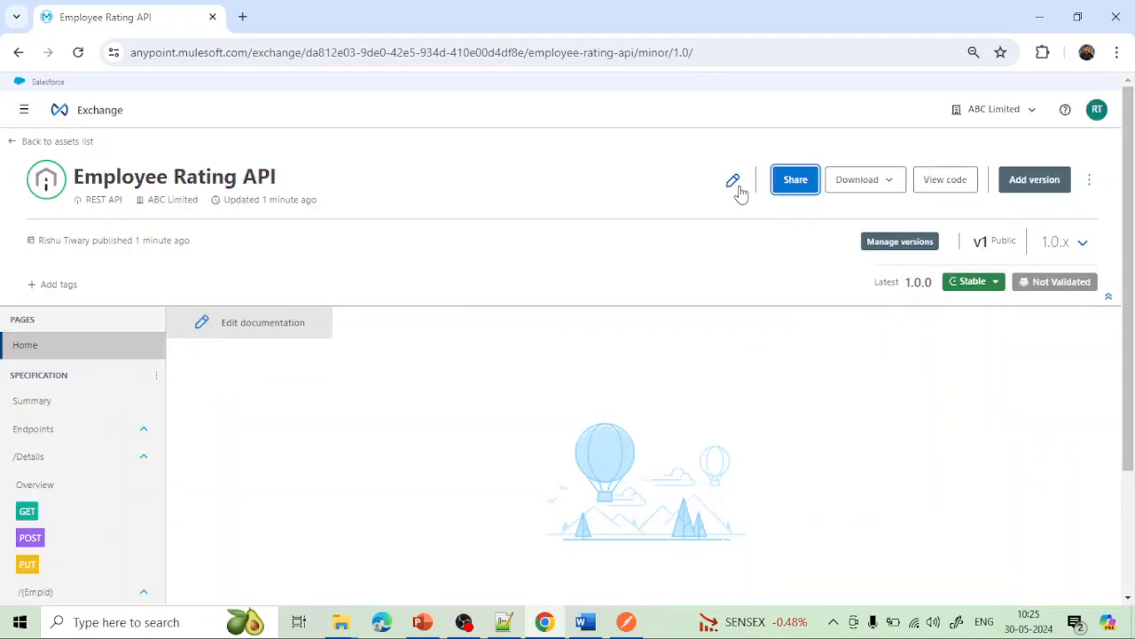
Check the asset's editable name, description and contact fields, and view the available download formats.
click(736, 185)
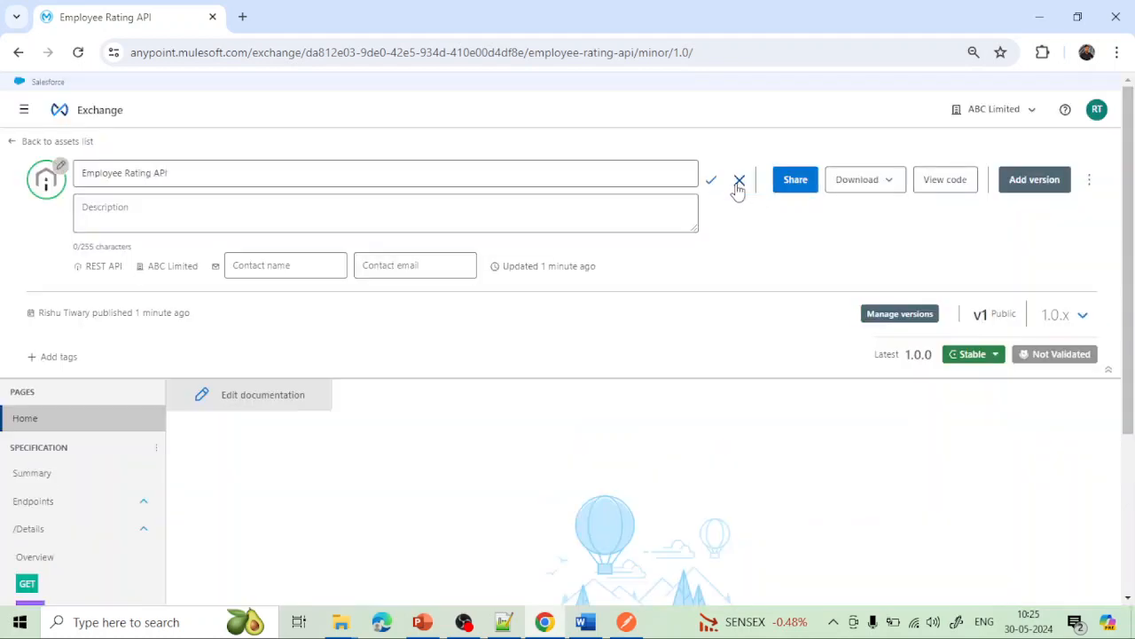
click(713, 182)
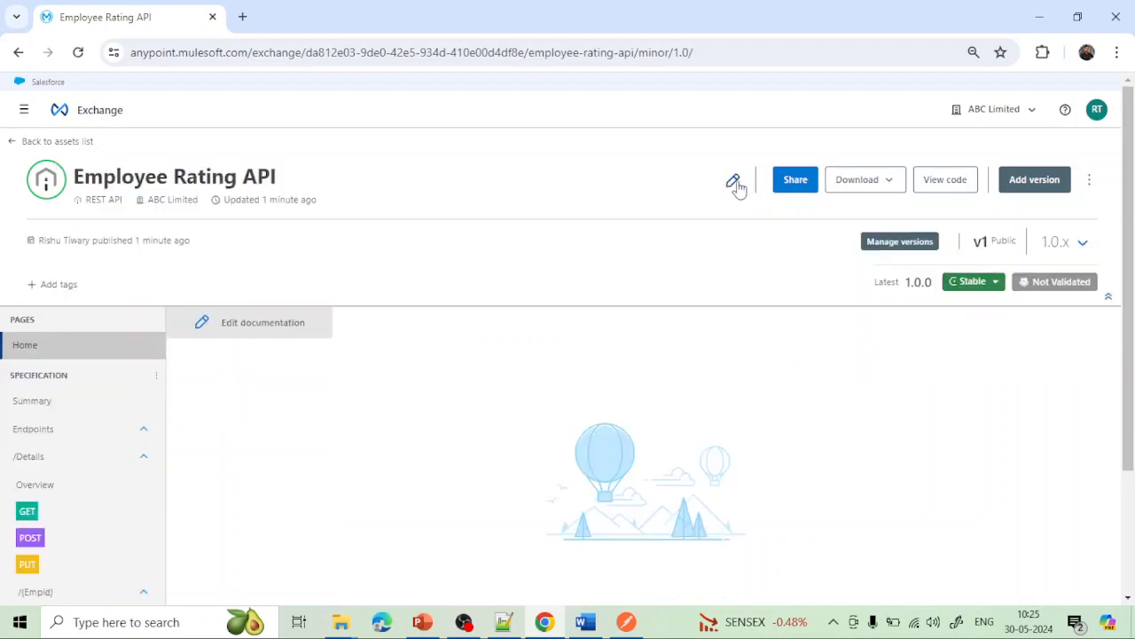
click(886, 188)
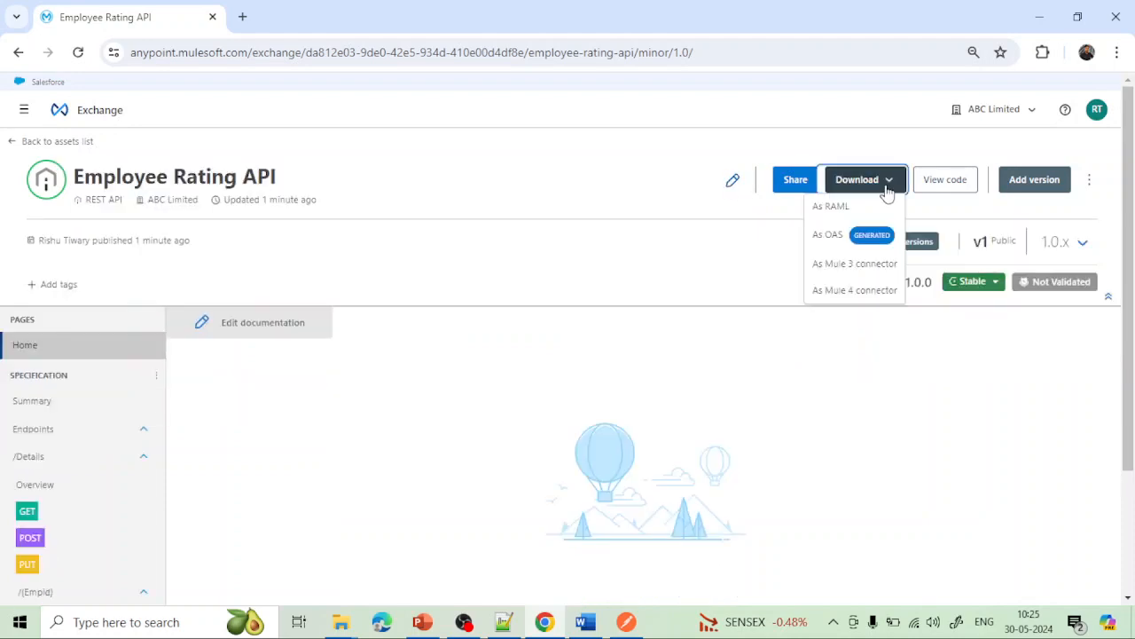
click(691, 212)
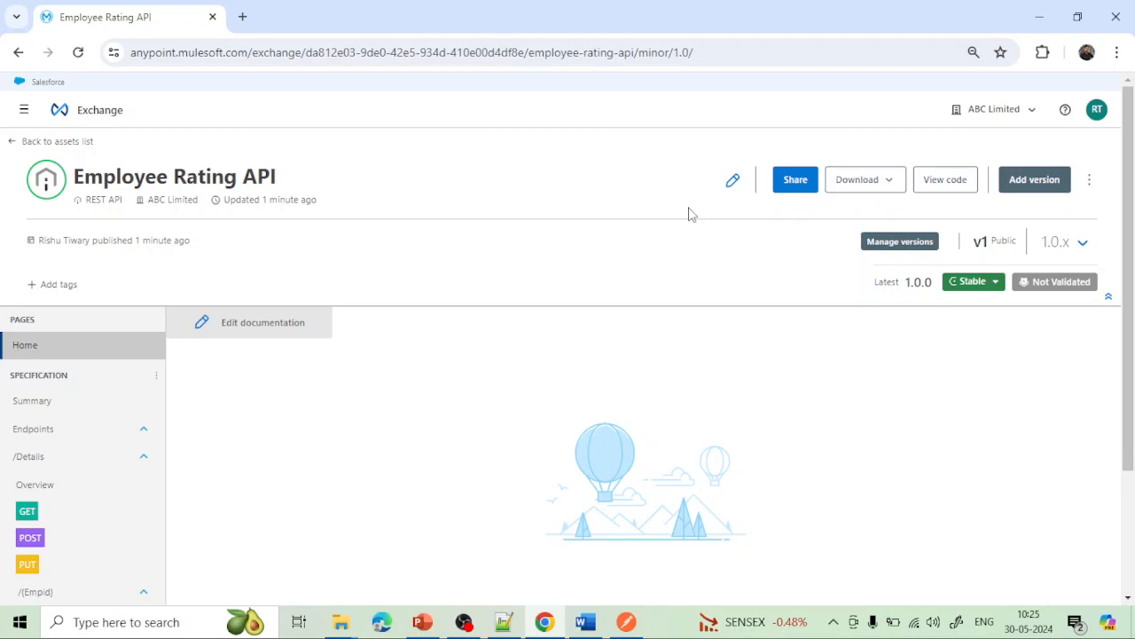
Review the asset's collaborator and public sharing settings again without changing them.
click(804, 181)
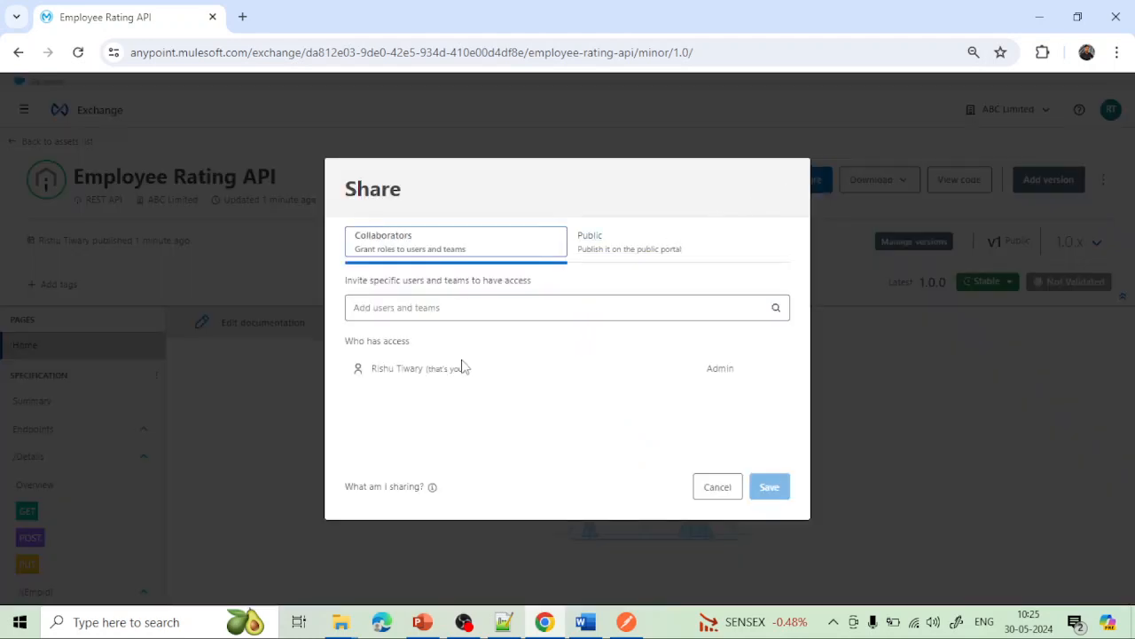
click(647, 254)
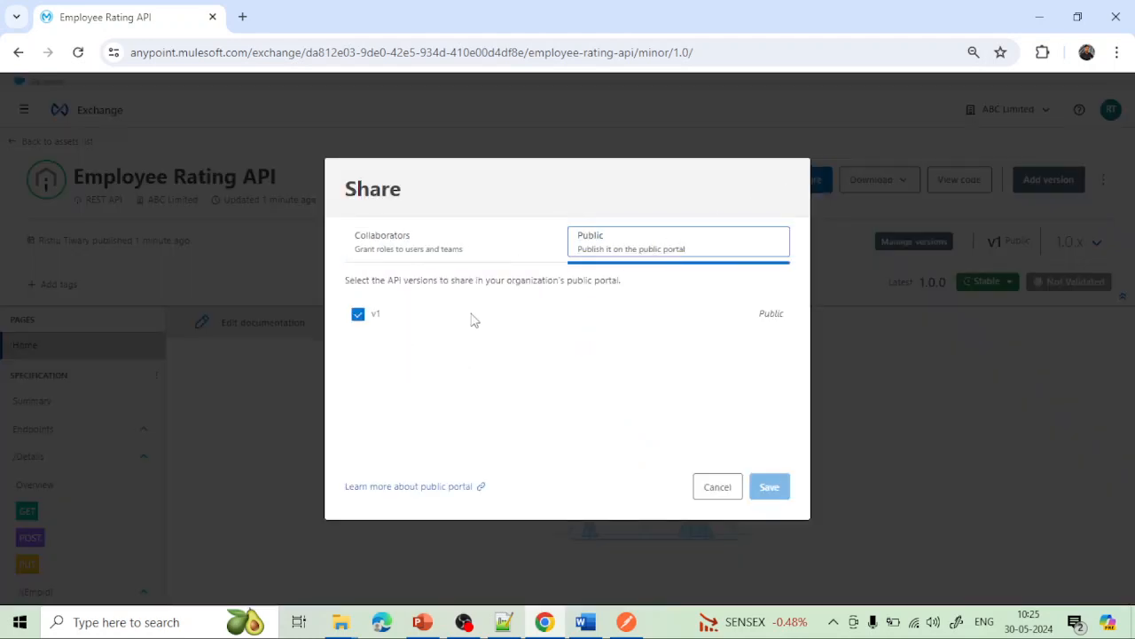
click(717, 497)
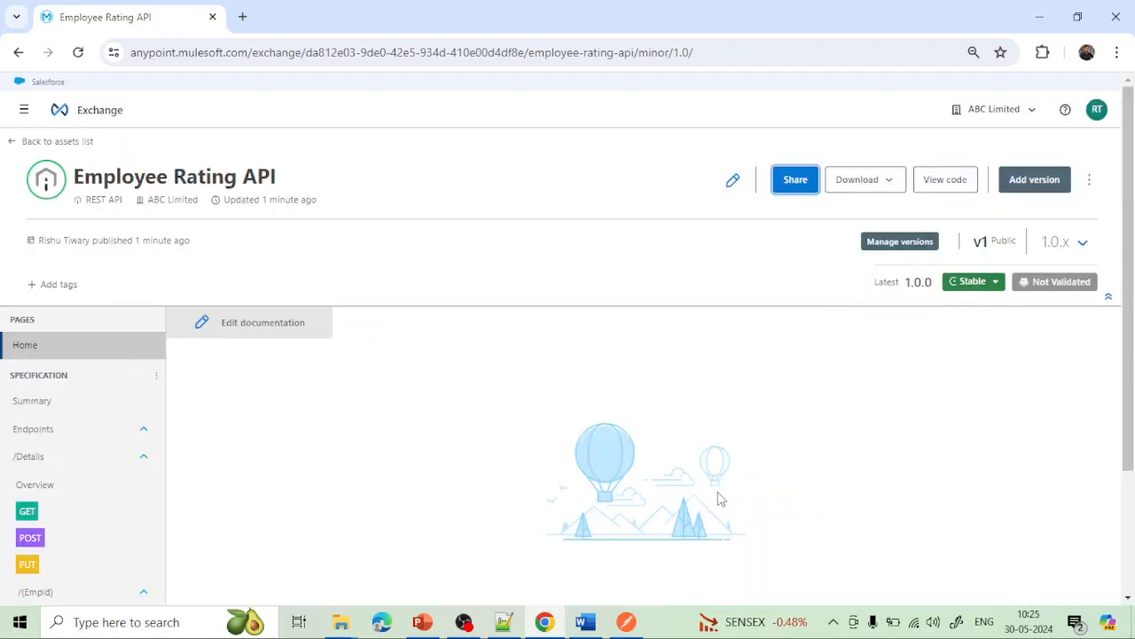
Download the API specification as RAML, look at the RAML source in Notepad++ and return to the Exchange asset page.
click(891, 185)
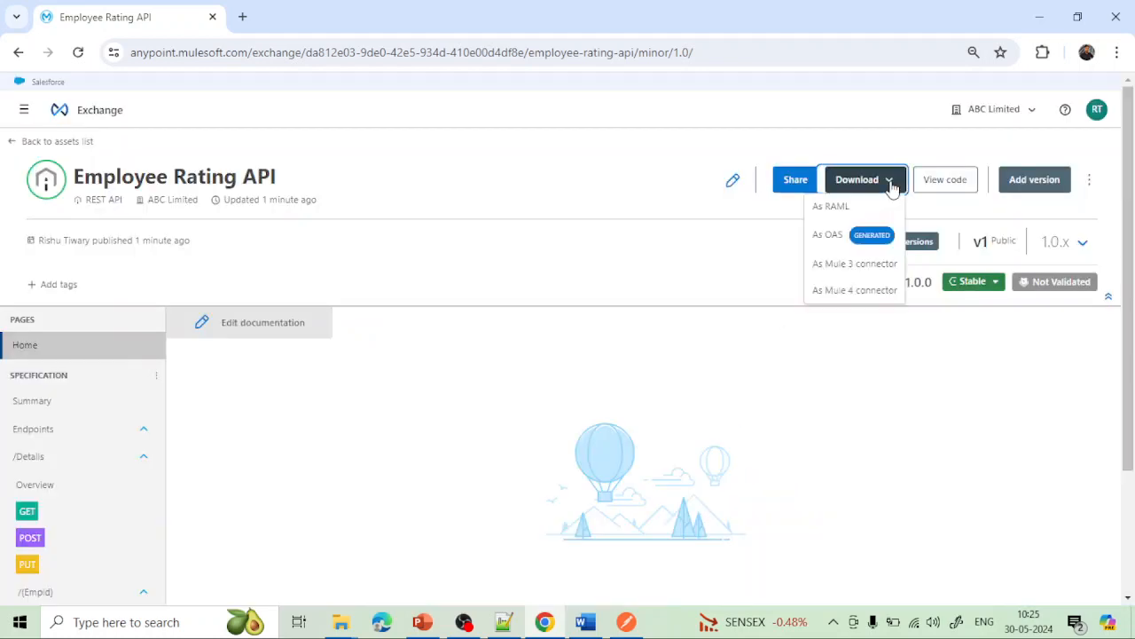
click(831, 213)
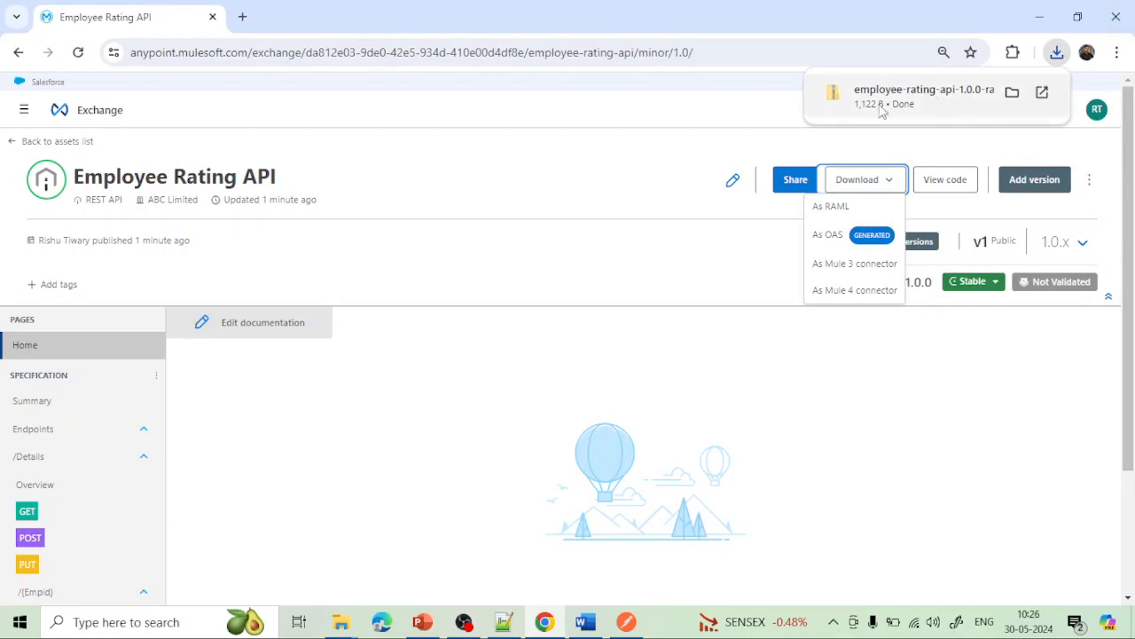
click(503, 622)
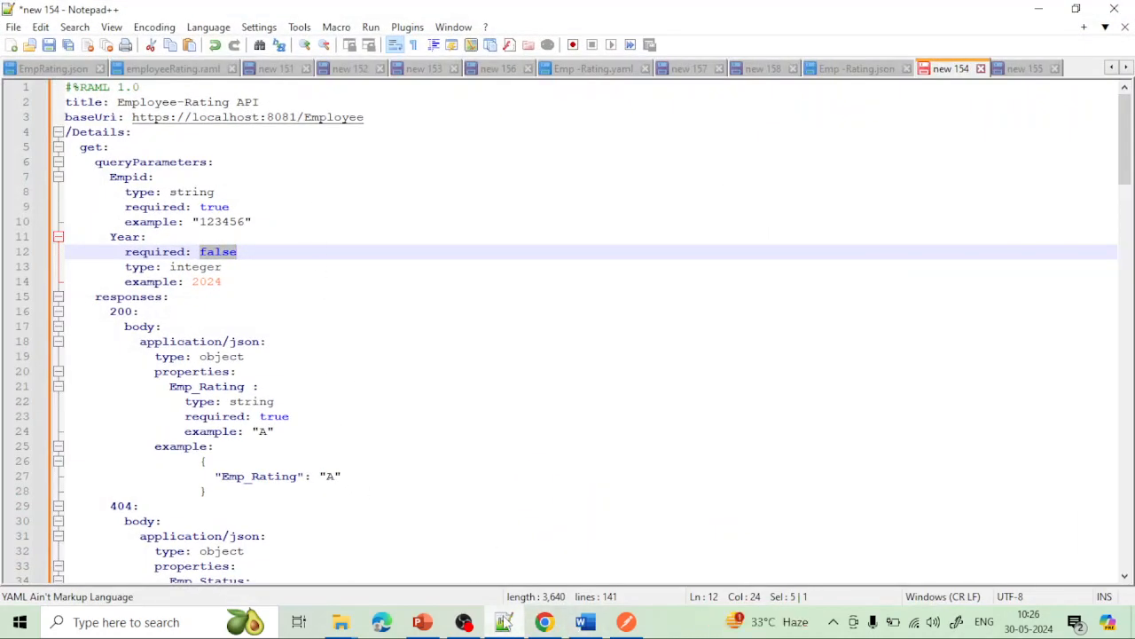
click(544, 621)
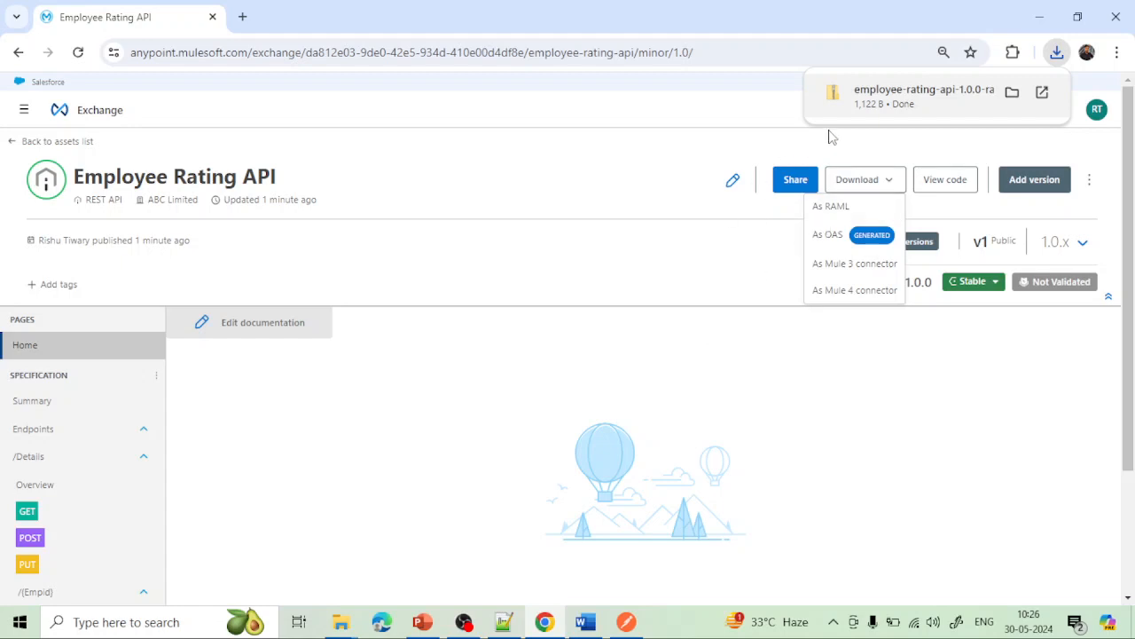
click(680, 292)
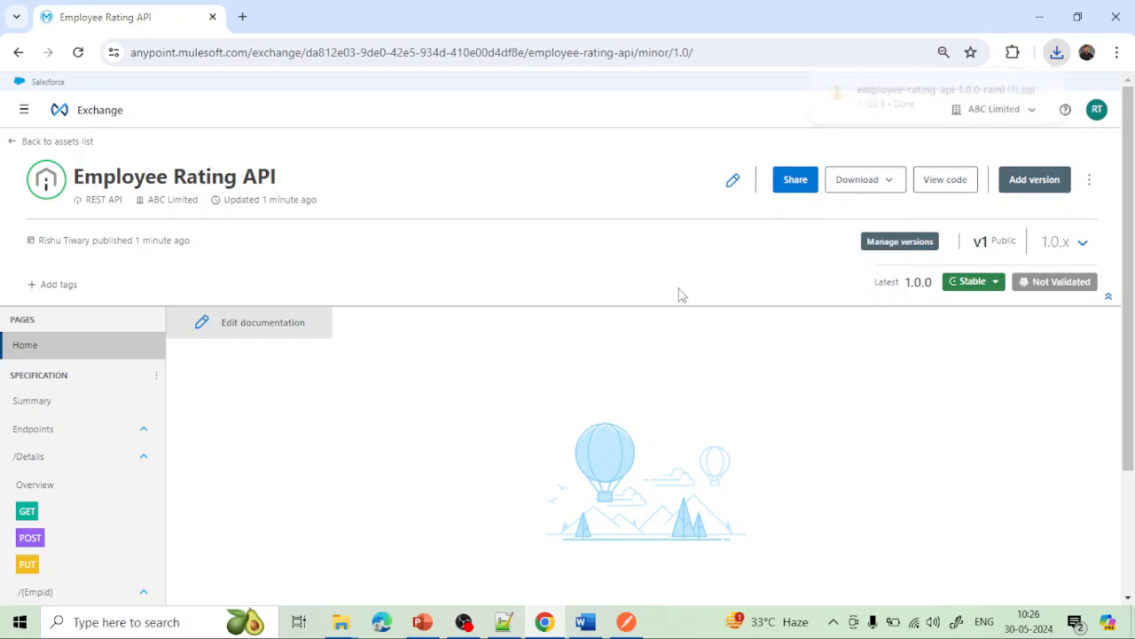
View the asset's RAML code in API designer, read through the specification and return to the Exchange asset page.
click(936, 182)
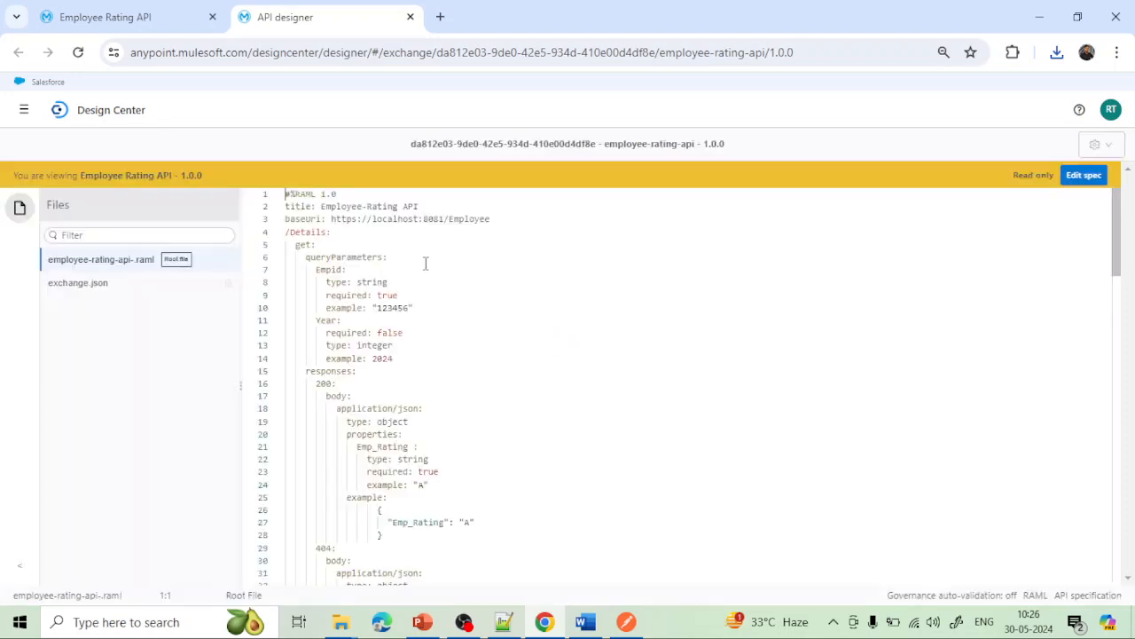
scroll(439, 390, down, 15)
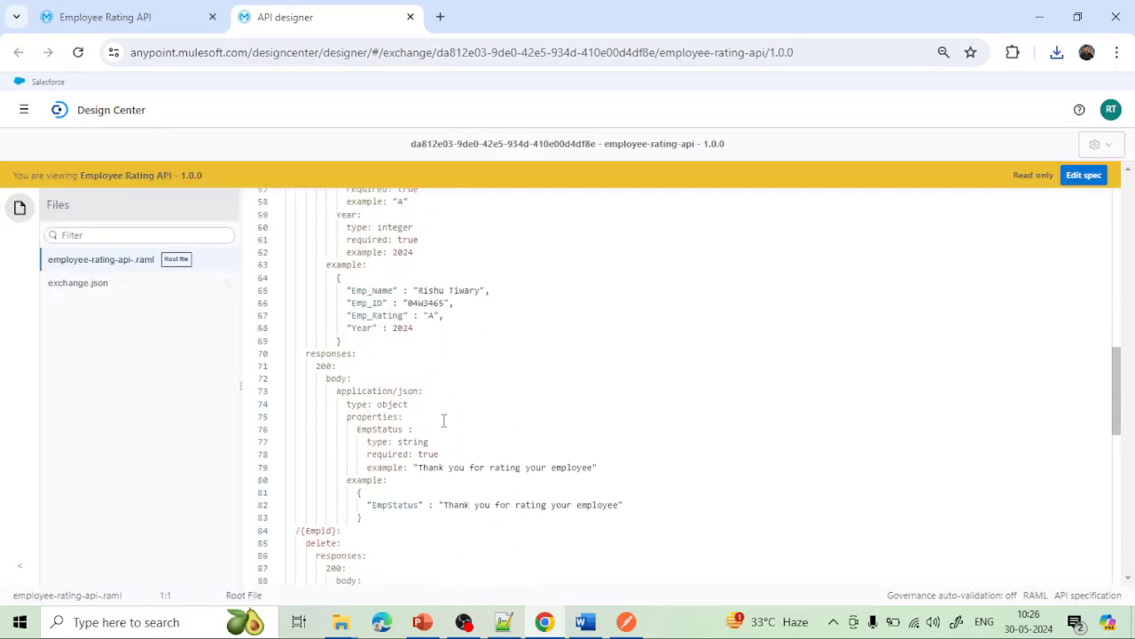
scroll(444, 420, down, 5)
scroll(443, 421, up, 20)
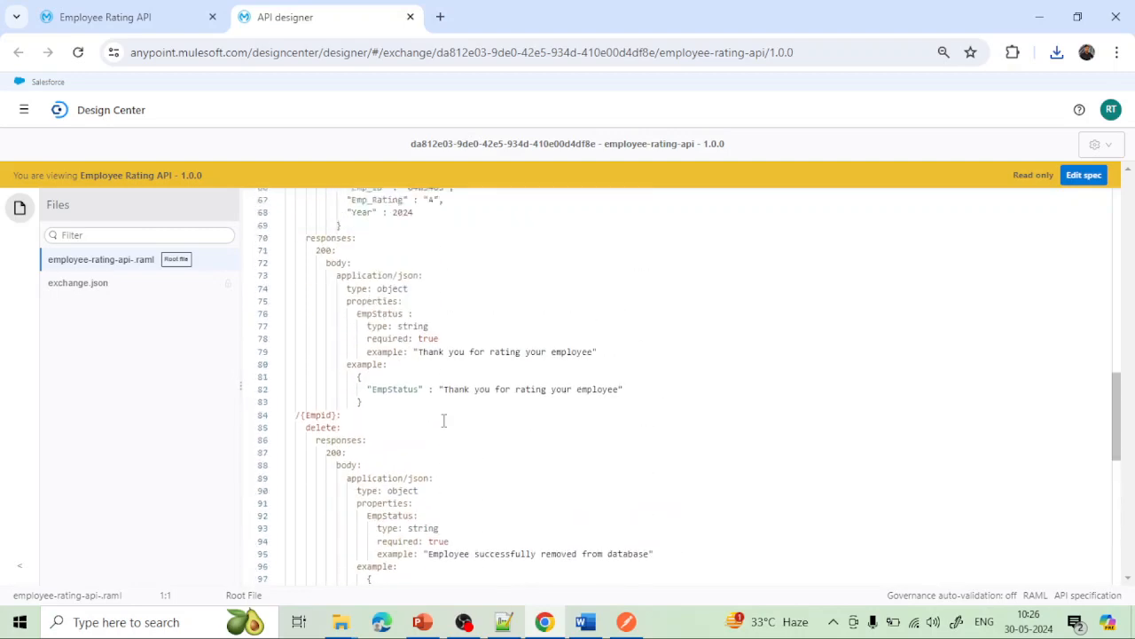
click(147, 25)
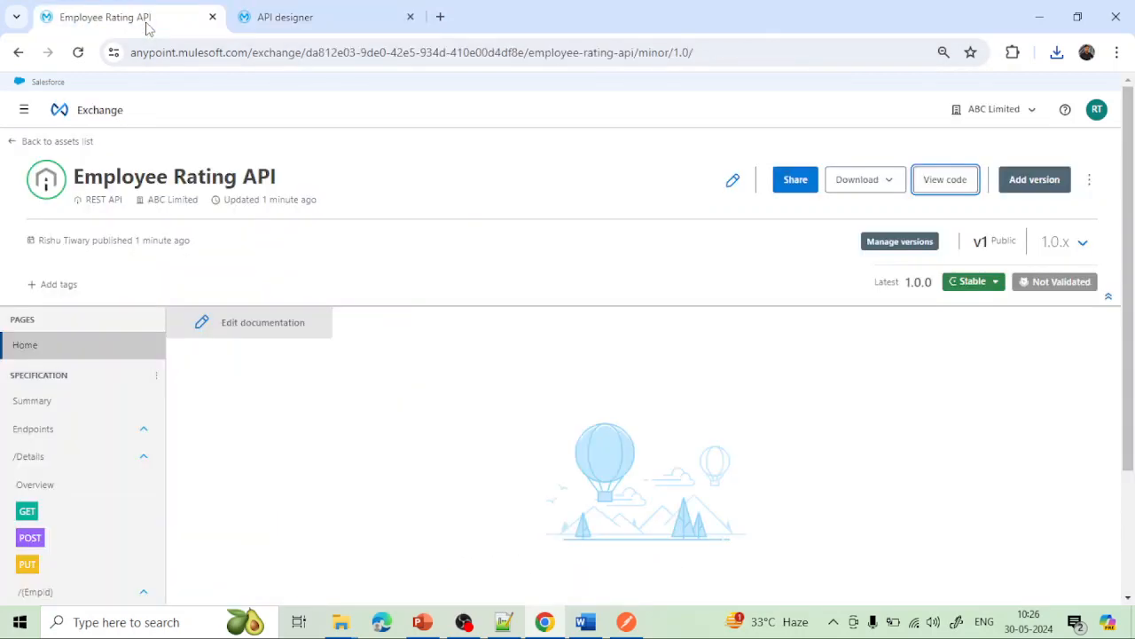
Review the form for adding a new asset version, and examine the lifecycle and action options of patch version 1.0.0.
click(1034, 182)
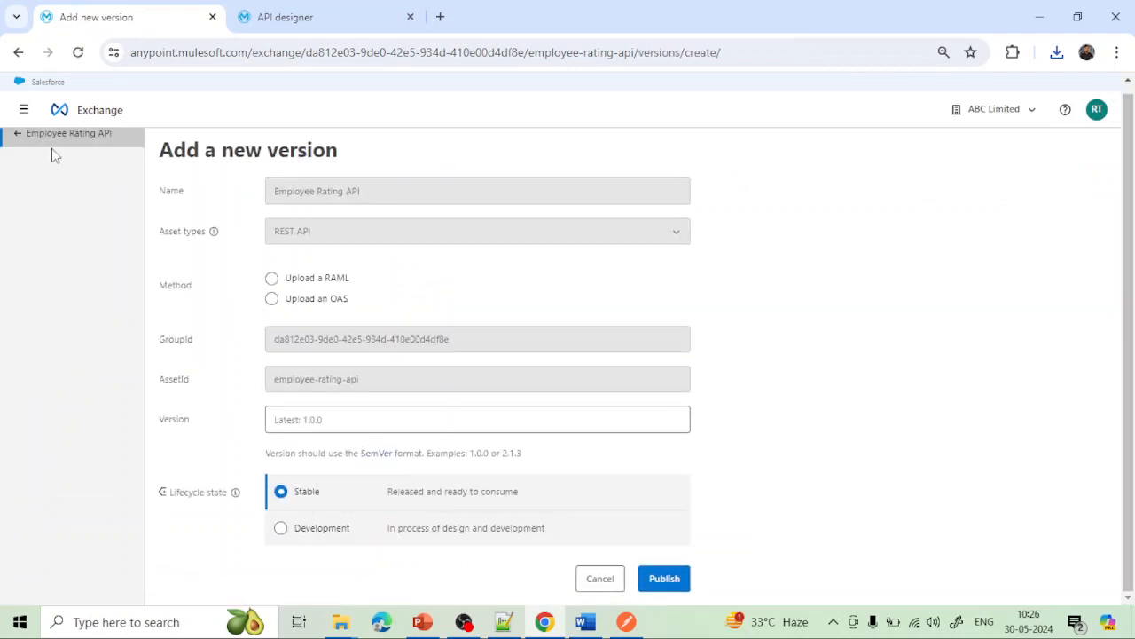
click(18, 137)
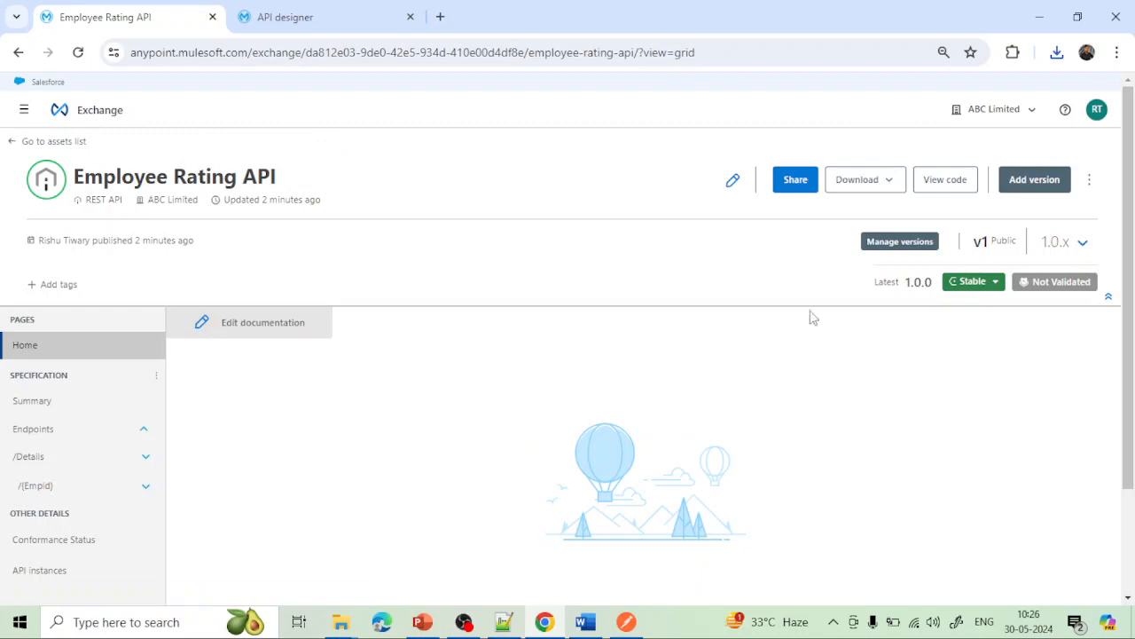
click(882, 245)
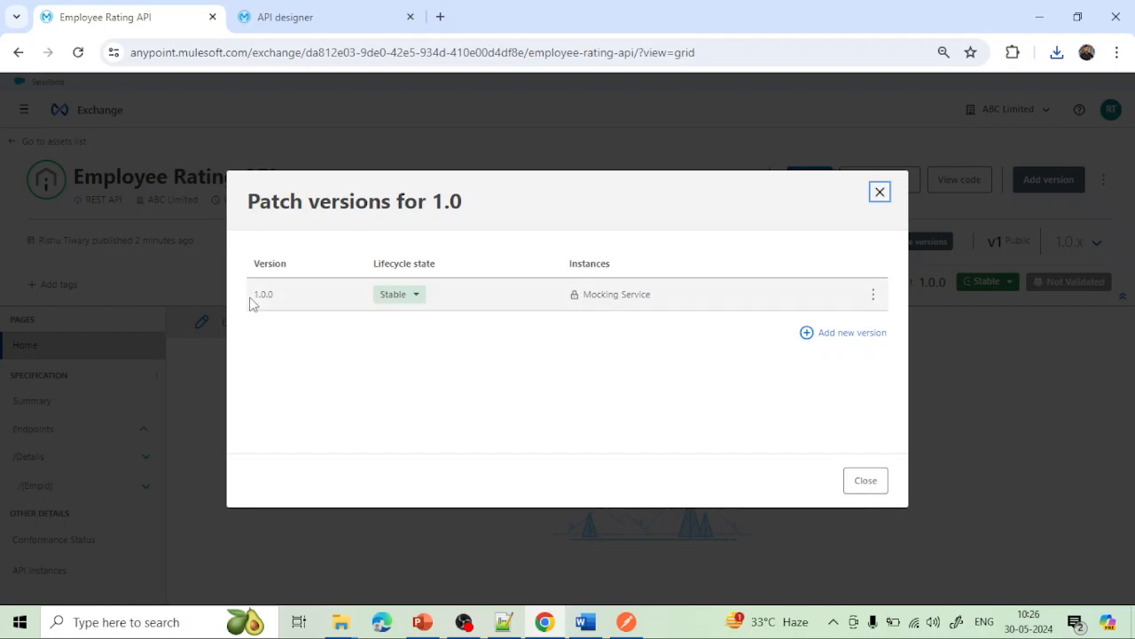
click(413, 296)
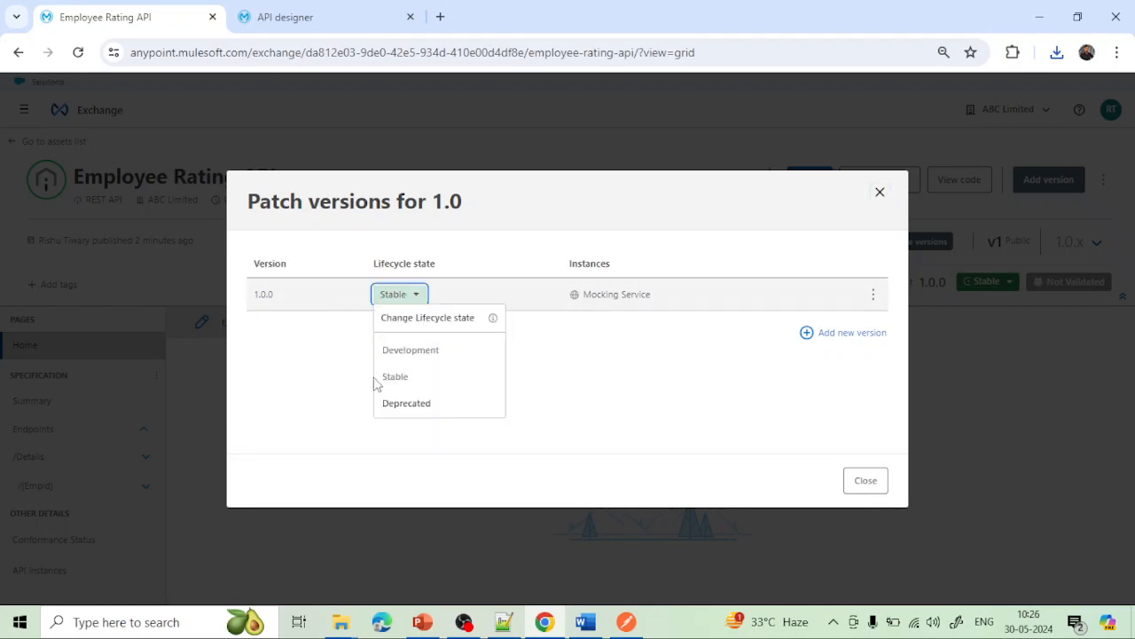
click(343, 326)
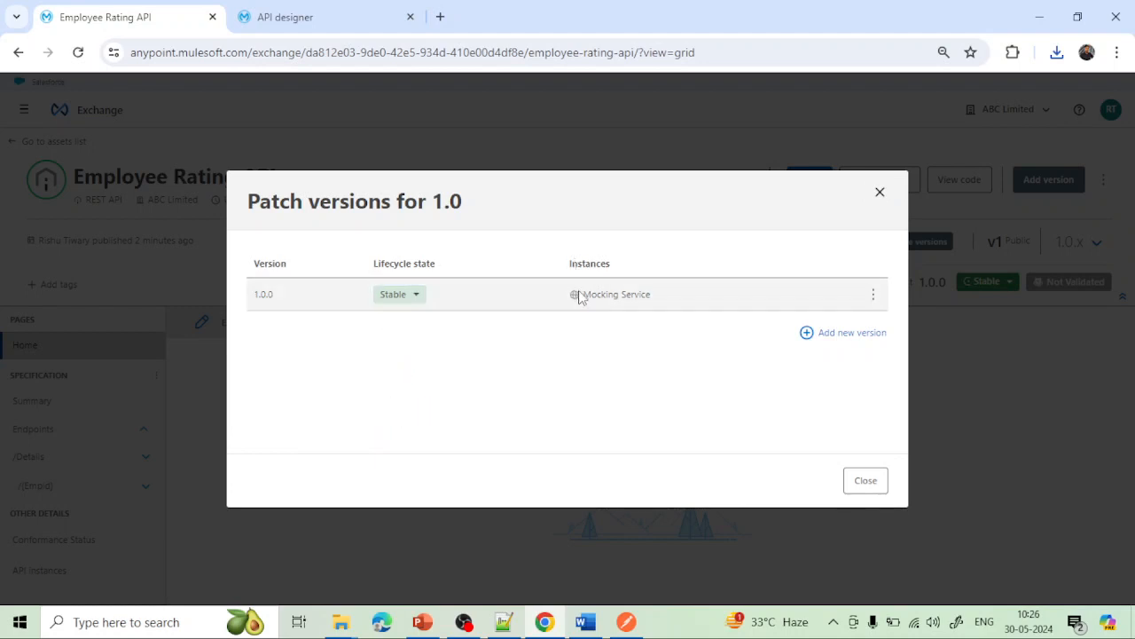
click(873, 296)
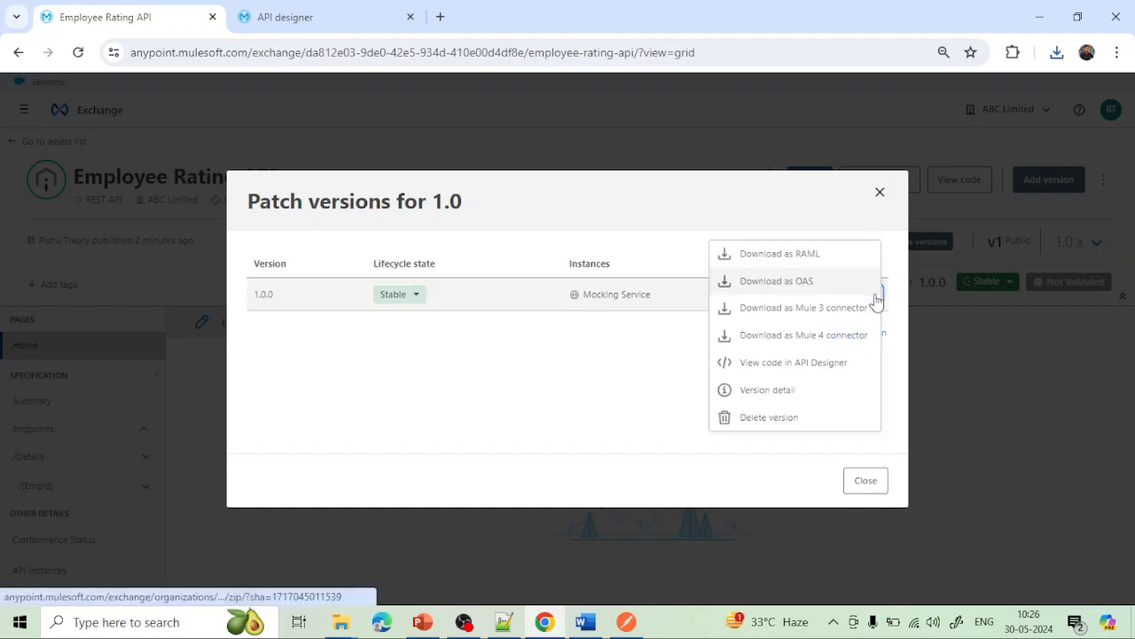
click(576, 367)
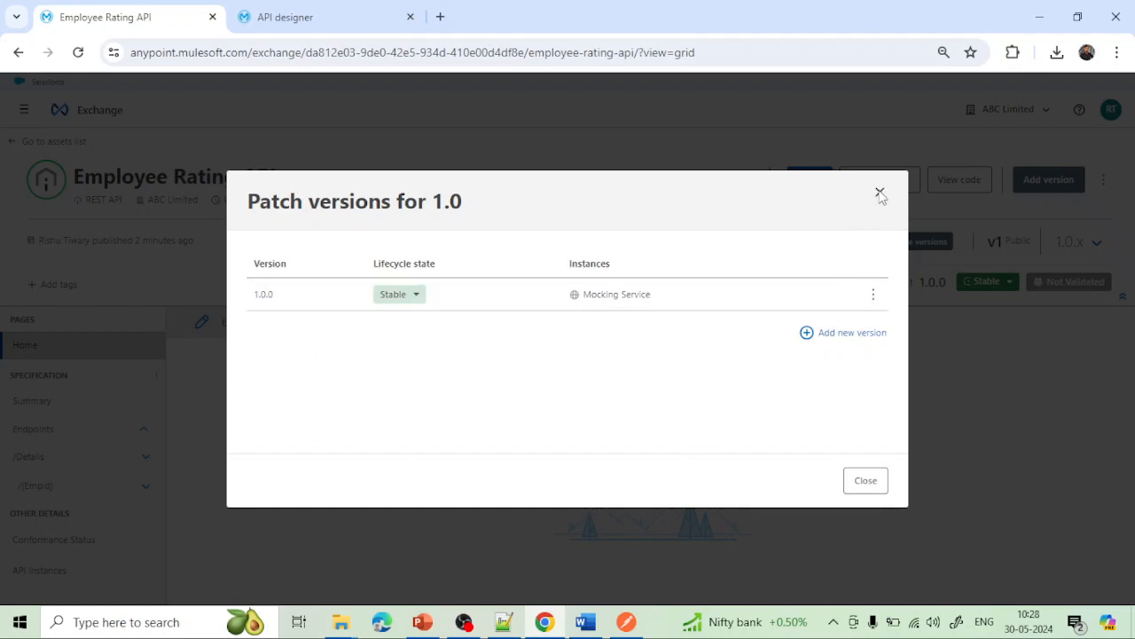
click(865, 482)
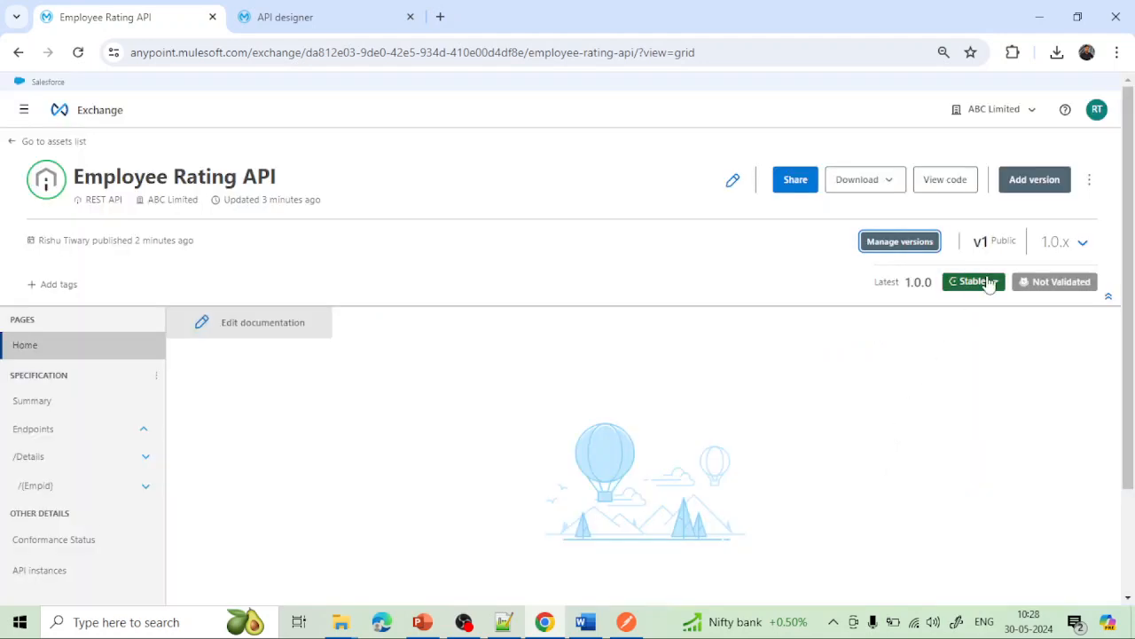
Review the available lifecycle states, the public v1 version label and the asset's additional actions without changing anything.
click(988, 284)
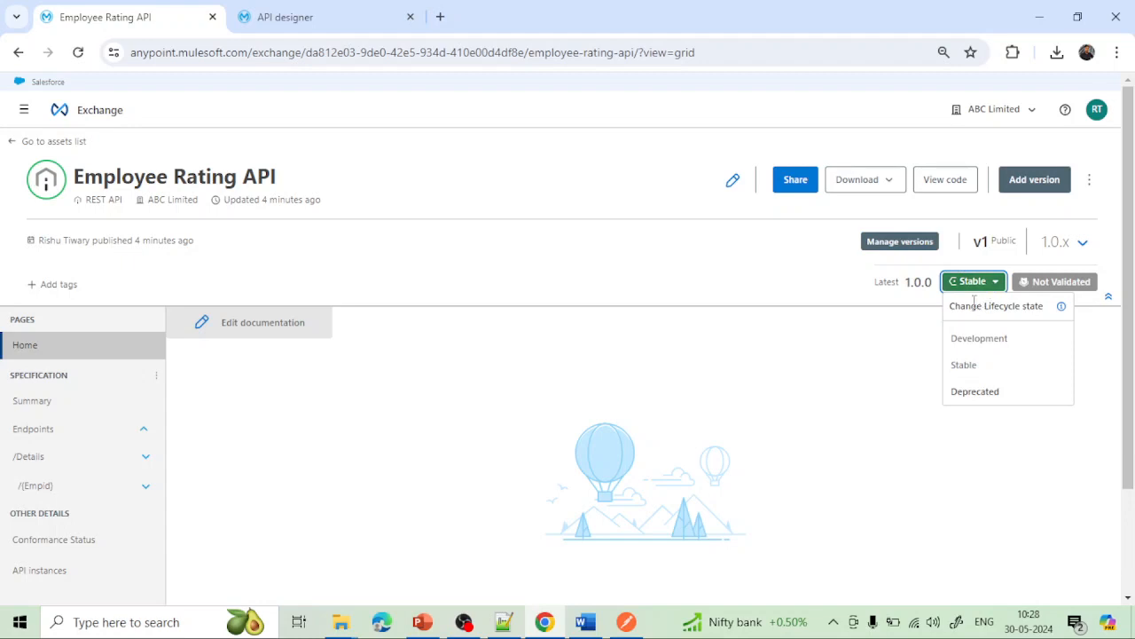
click(862, 372)
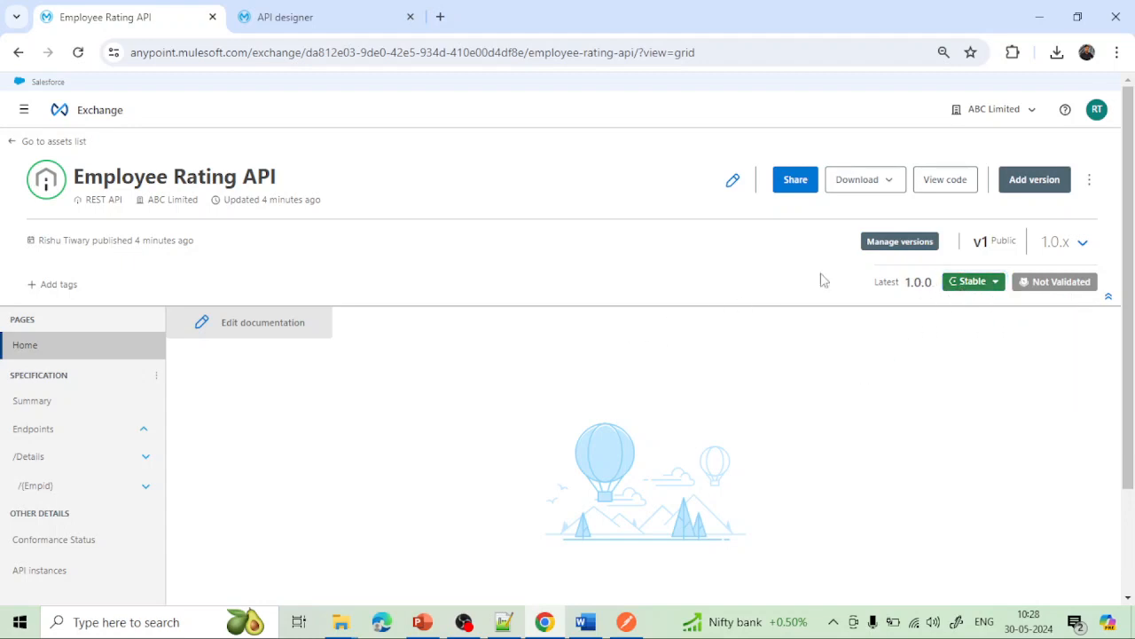
double_click(980, 240)
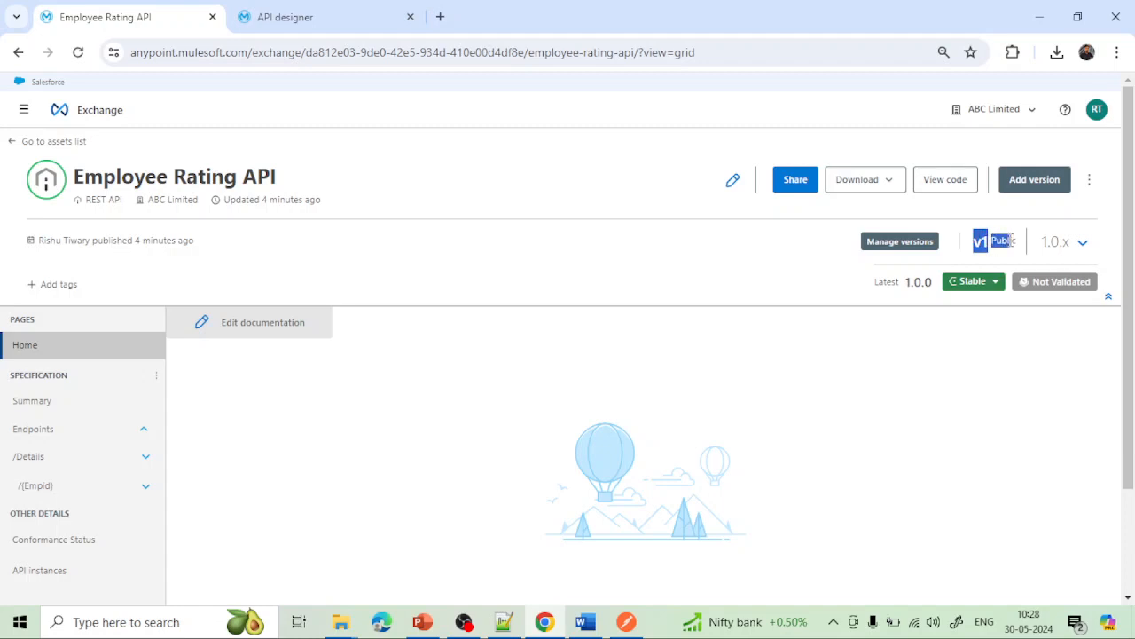
click(1023, 240)
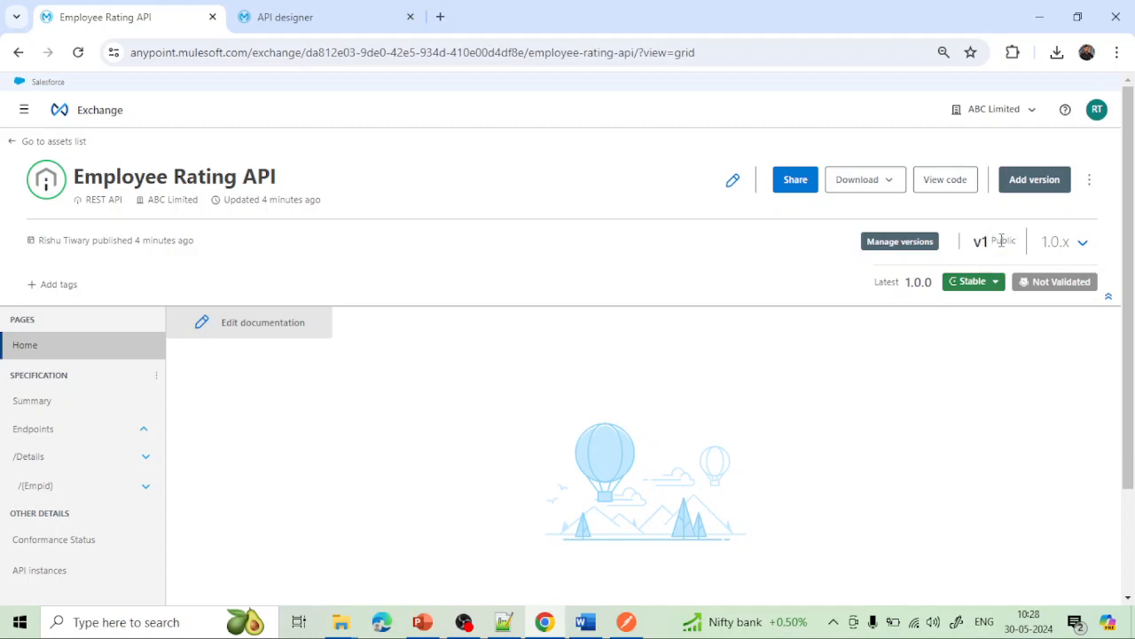
double_click(1002, 240)
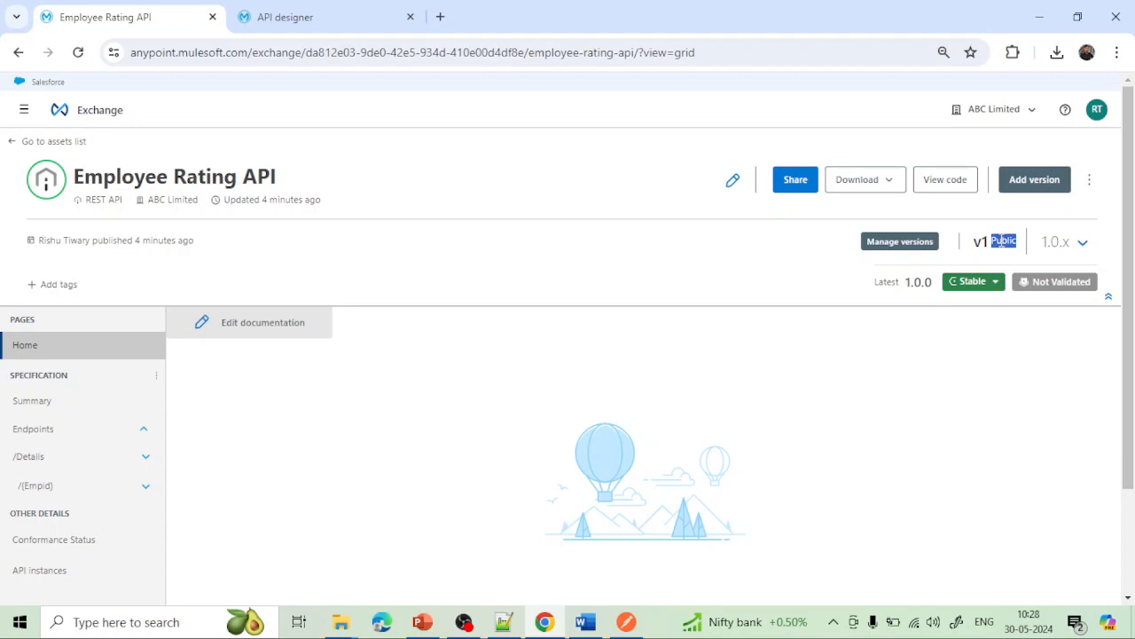
click(1092, 181)
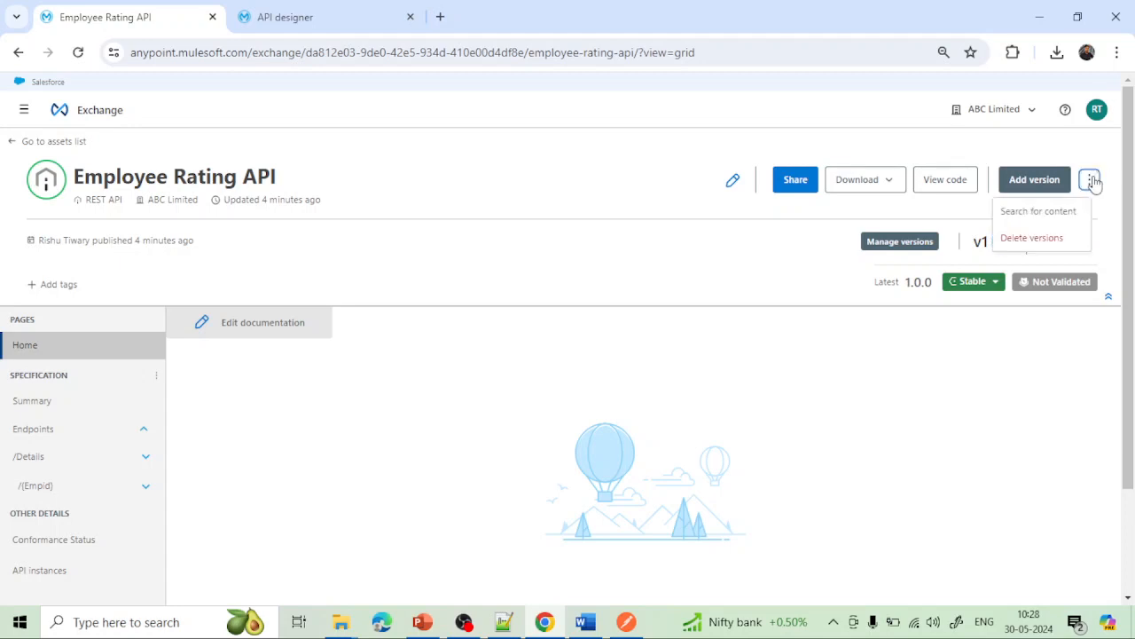
click(973, 254)
Examine the asset's version list under v1 without switching to a different version.
click(1083, 243)
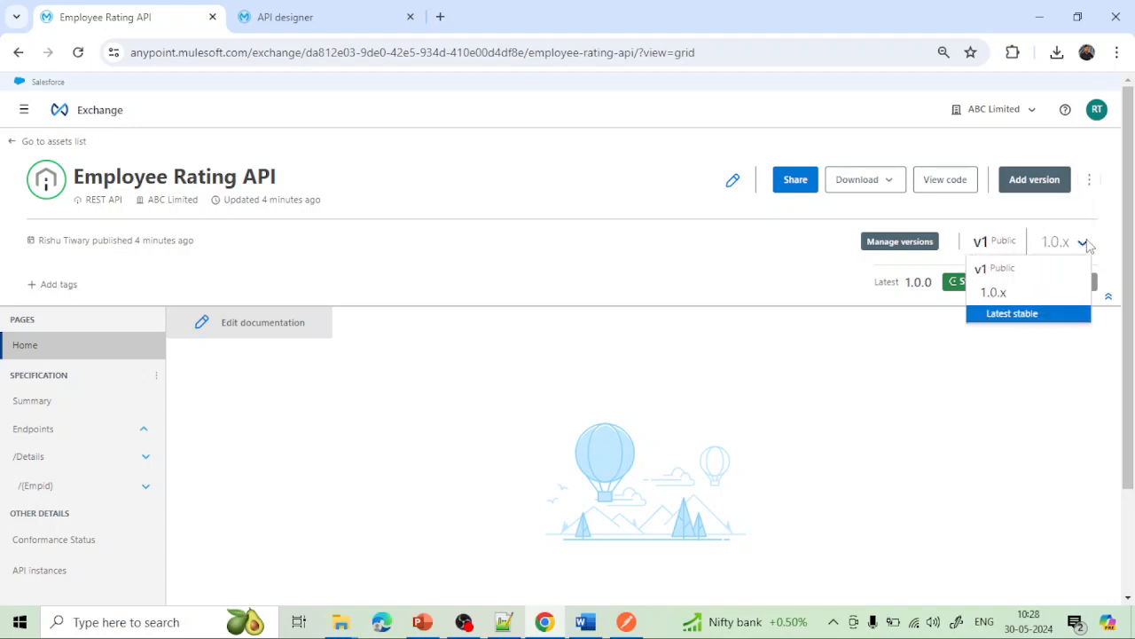
click(1084, 244)
click(1084, 243)
click(1084, 243)
click(1085, 244)
click(1002, 275)
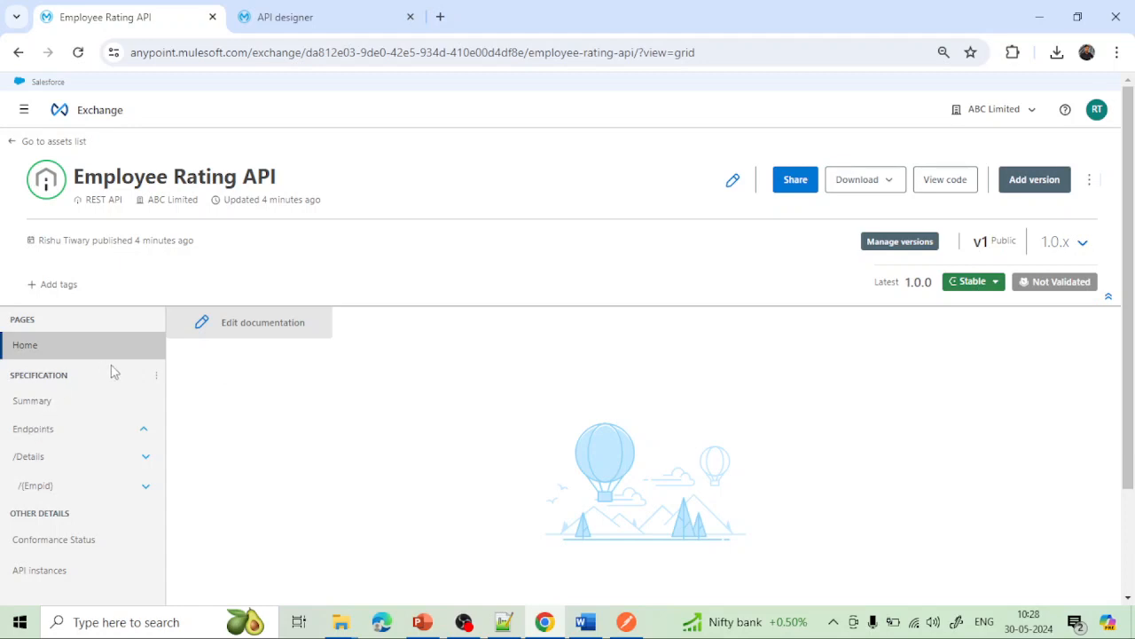
Start editing the documentation of the asset's Home page as a new draft and bring the empty Markdown editor into view.
scroll(178, 429, down, 1)
scroll(177, 429, down, 1)
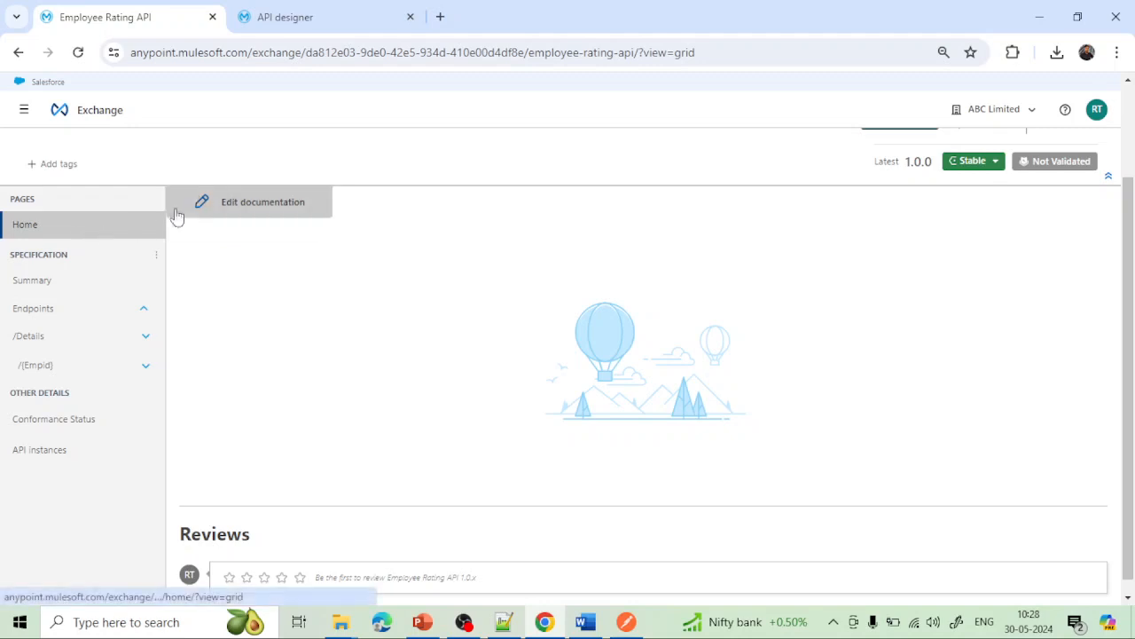
click(206, 204)
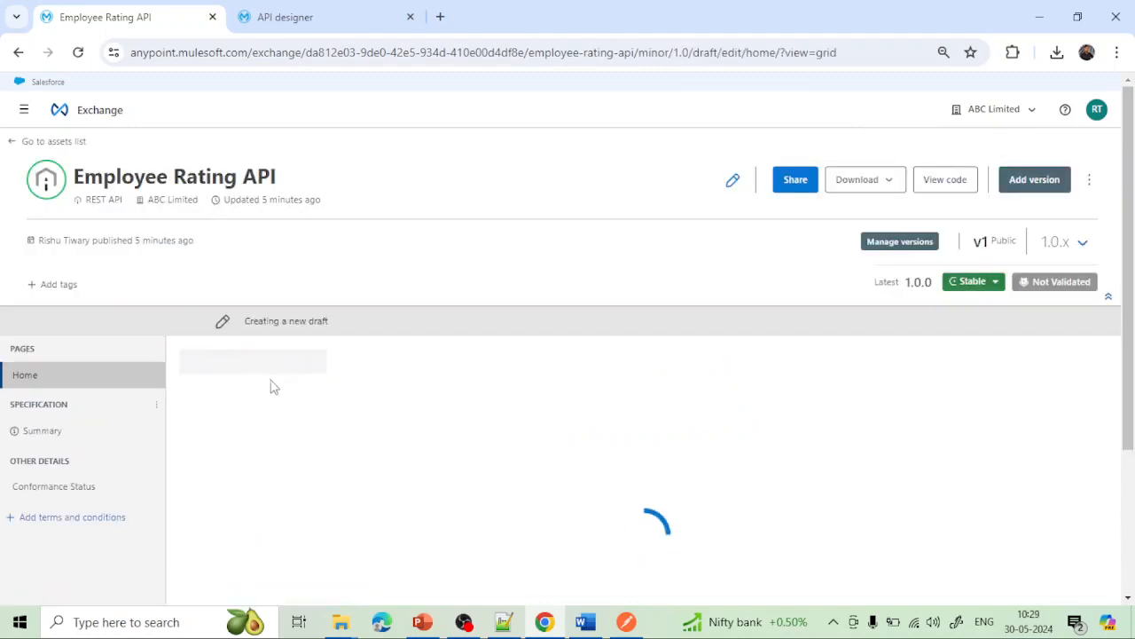
scroll(297, 389, down, 2)
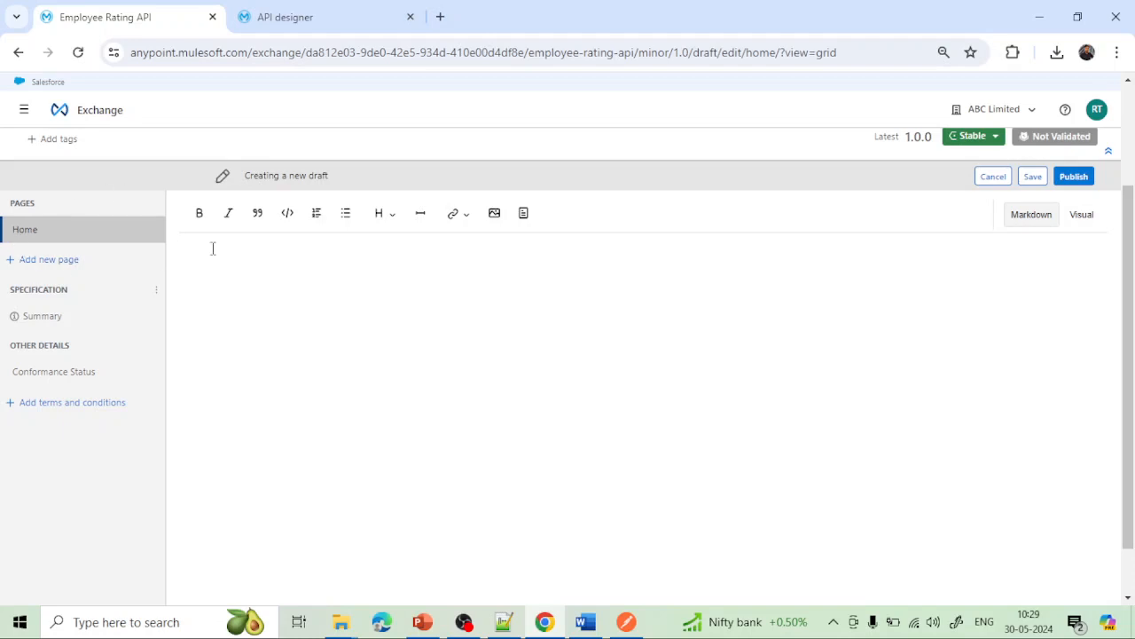
scroll(213, 246, up, 2)
scroll(213, 248, down, 1)
scroll(213, 248, down, 1)
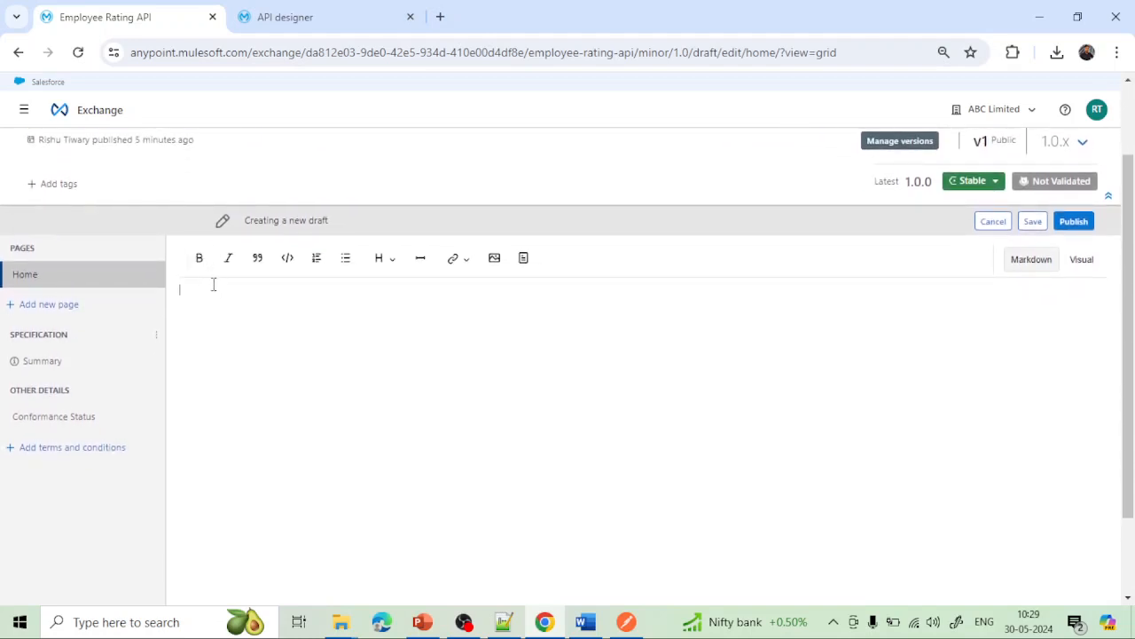
scroll(214, 301, down, 2)
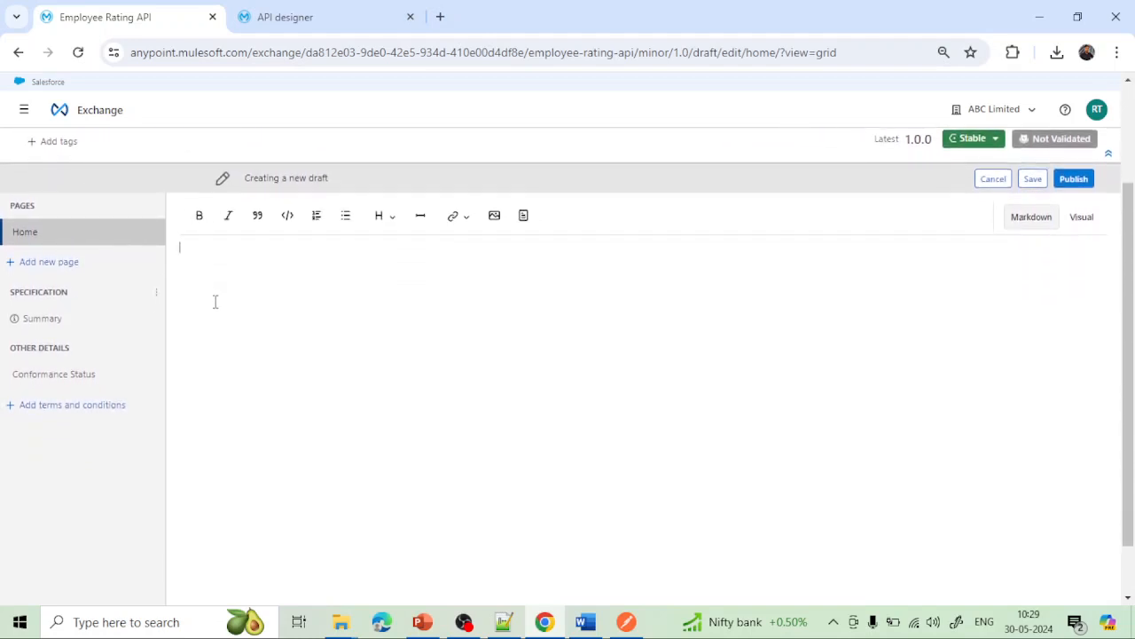
scroll(214, 302, up, 2)
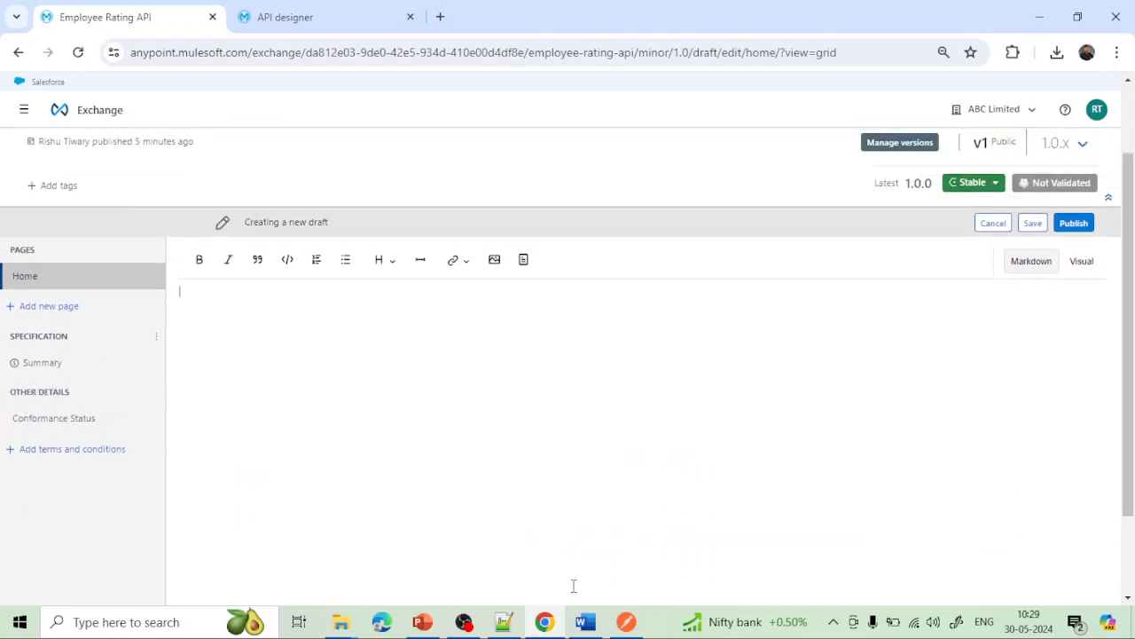
click(585, 621)
scroll(504, 315, up, 3)
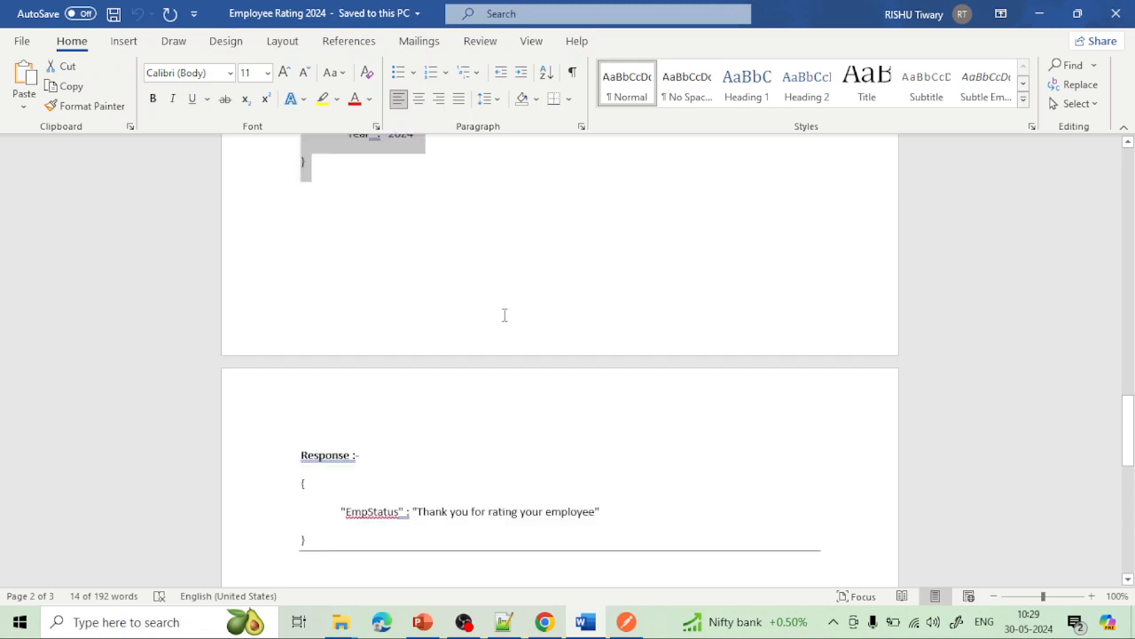
scroll(504, 314, up, 15)
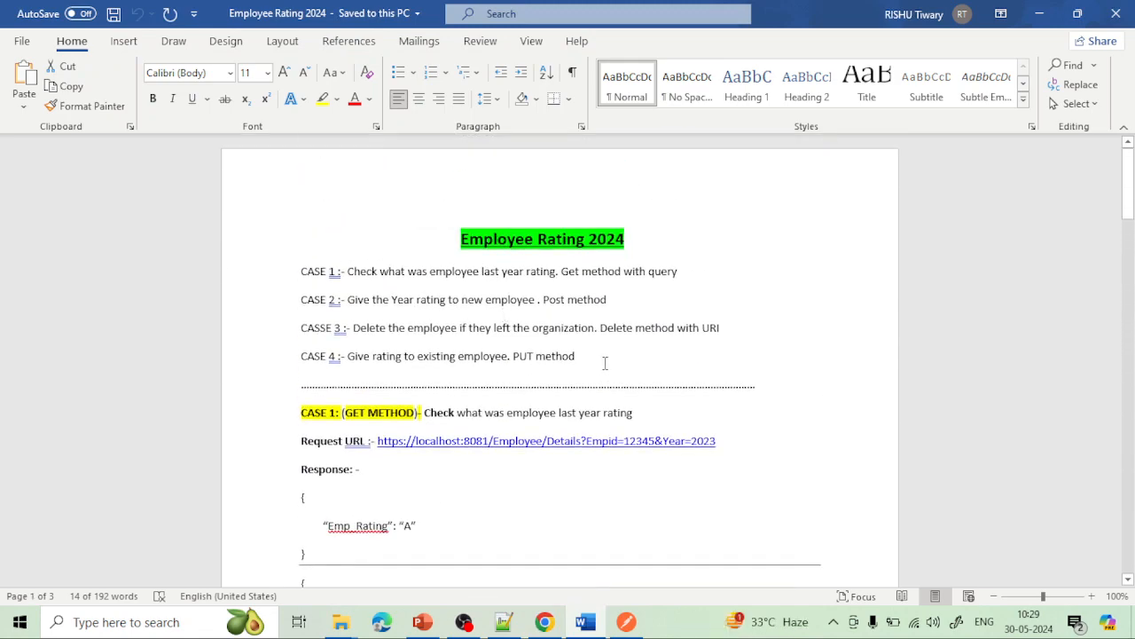
drag(605, 362, 297, 275)
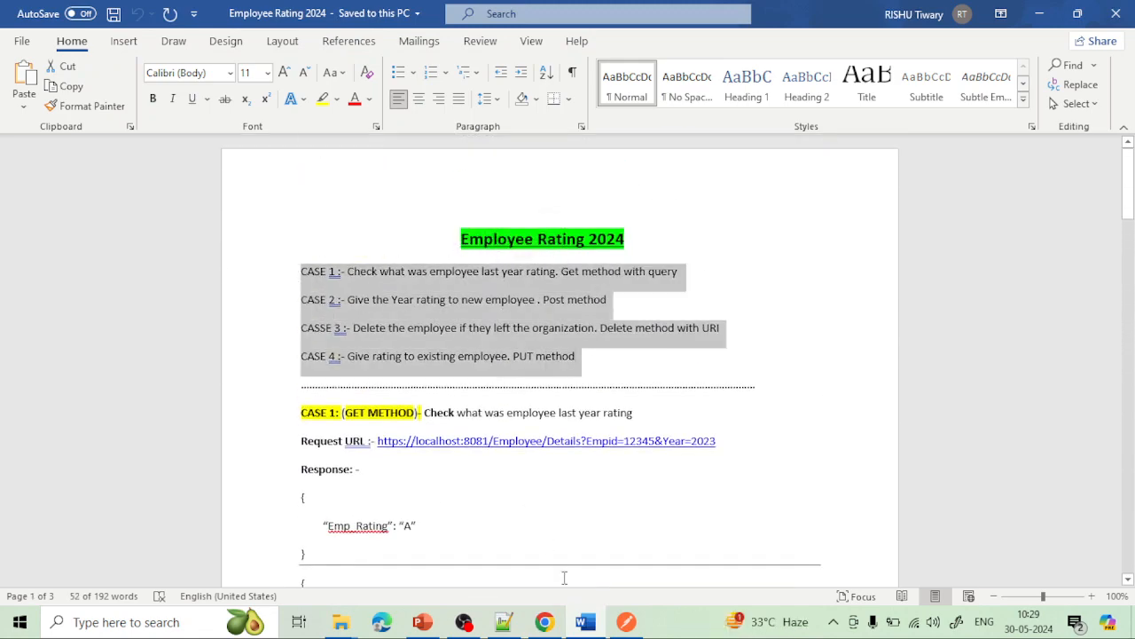
Switch to the MuleSoft Course presentation in PowerPoint and copy the HR or Manager requirement text with its four cases from Design Center slide 23.
click(422, 621)
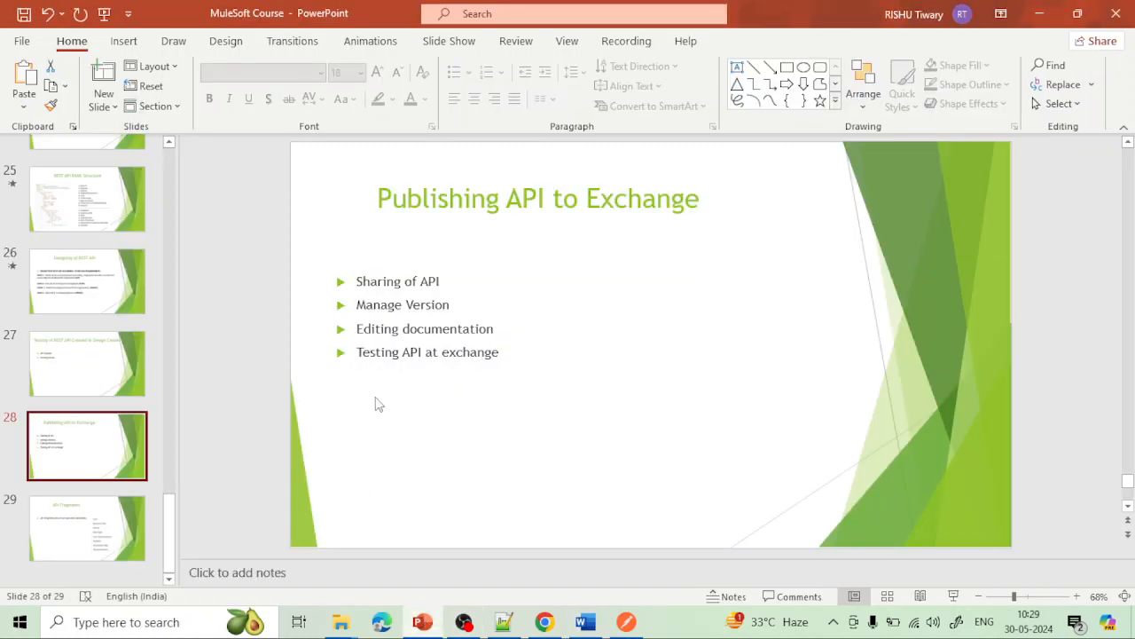
scroll(76, 301, up, 3)
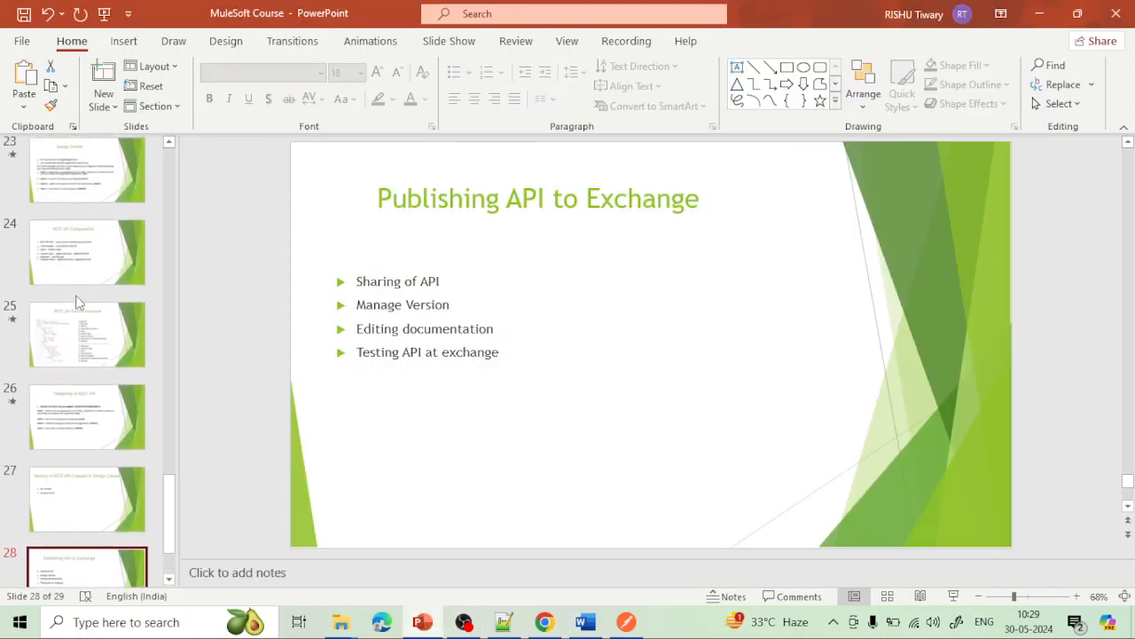
scroll(76, 301, up, 1)
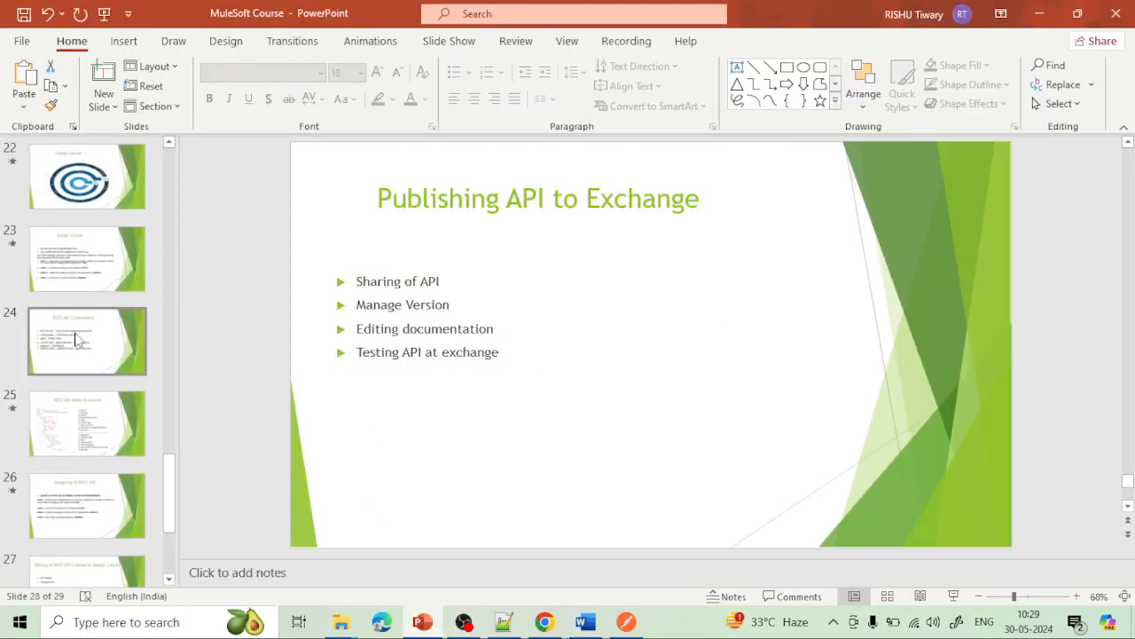
scroll(76, 338, up, 7)
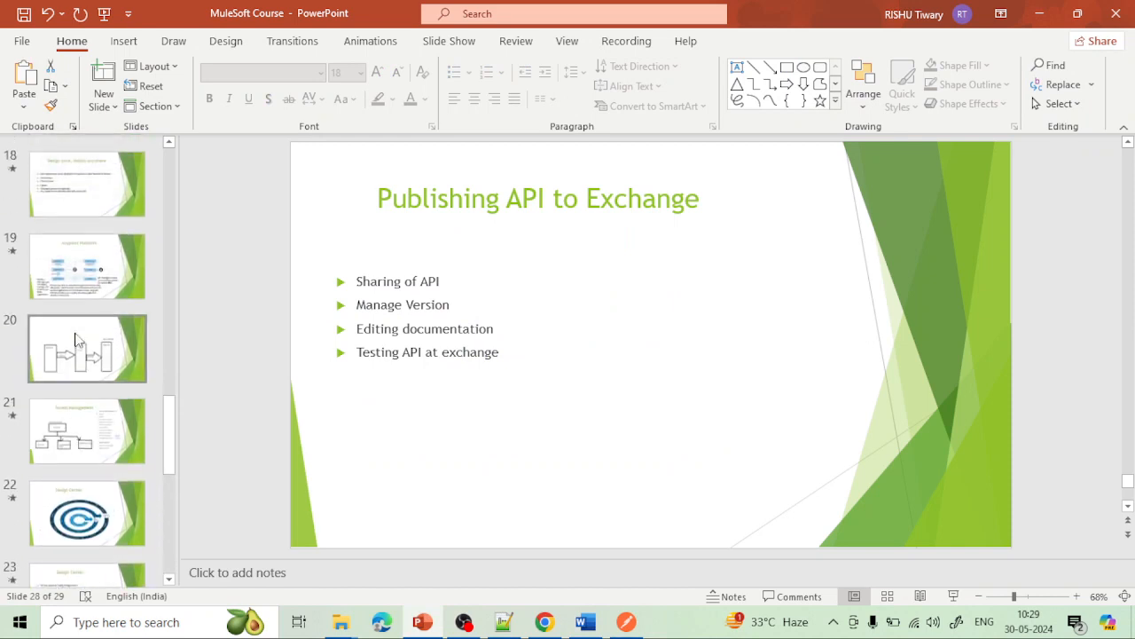
scroll(76, 338, down, 5)
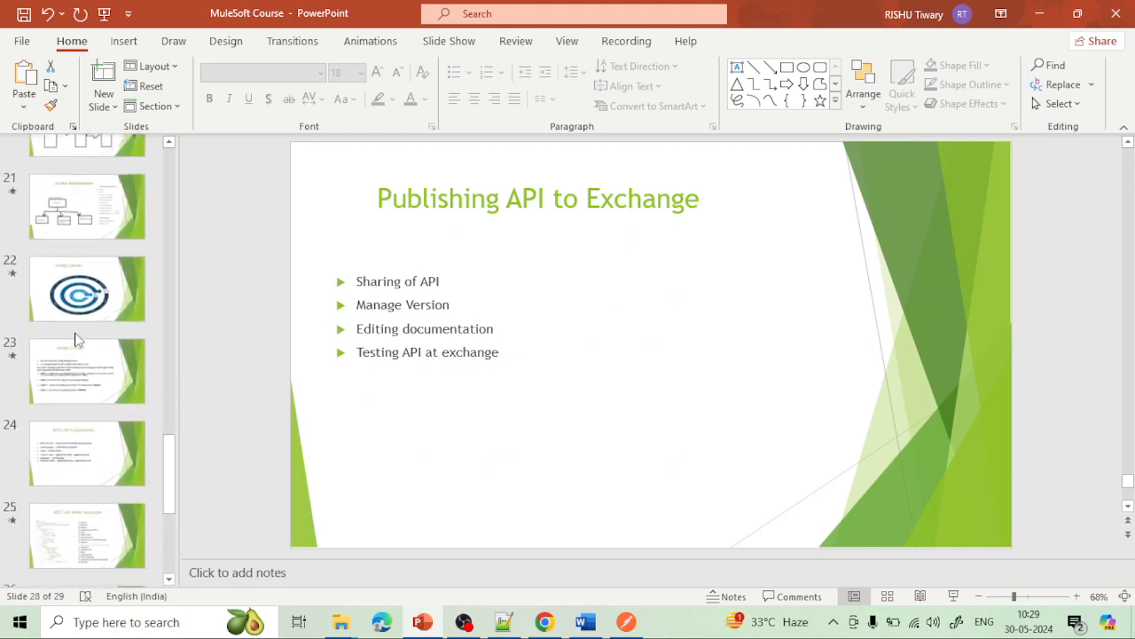
click(77, 362)
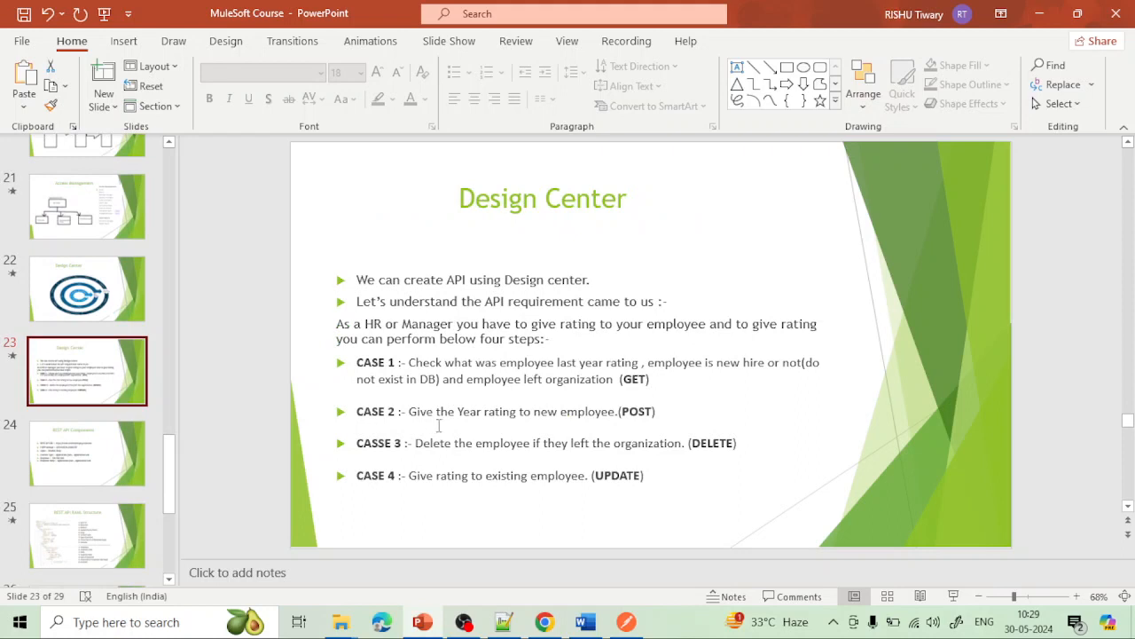
drag(667, 475, 336, 325)
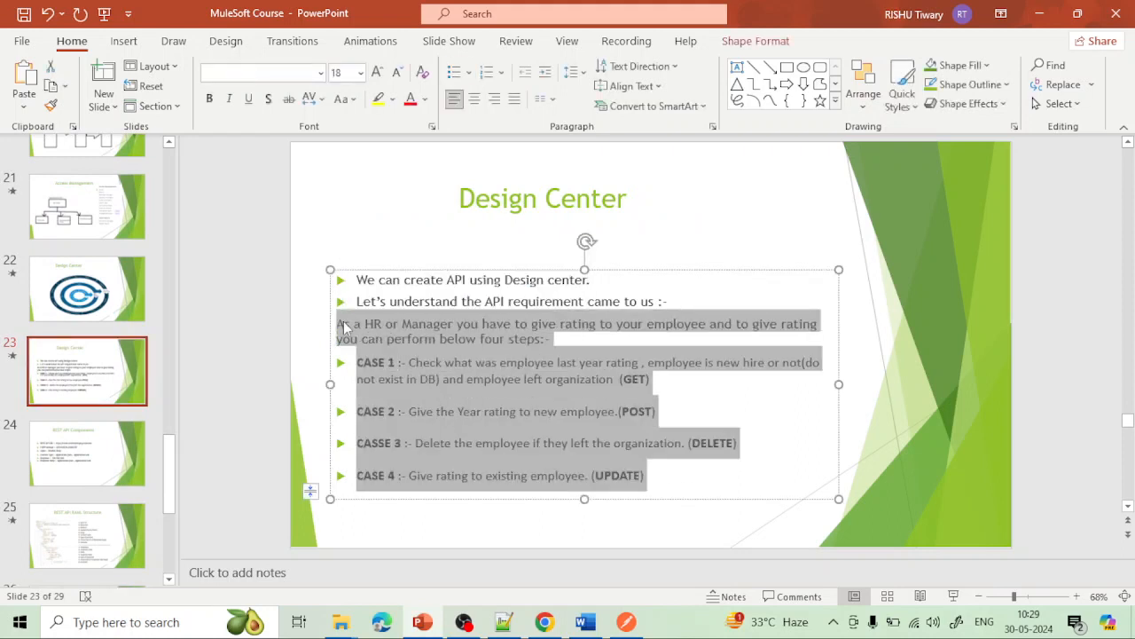
Return to the Exchange draft in Chrome, paste the copied slide content into the Home page documentation and save the draft.
click(544, 622)
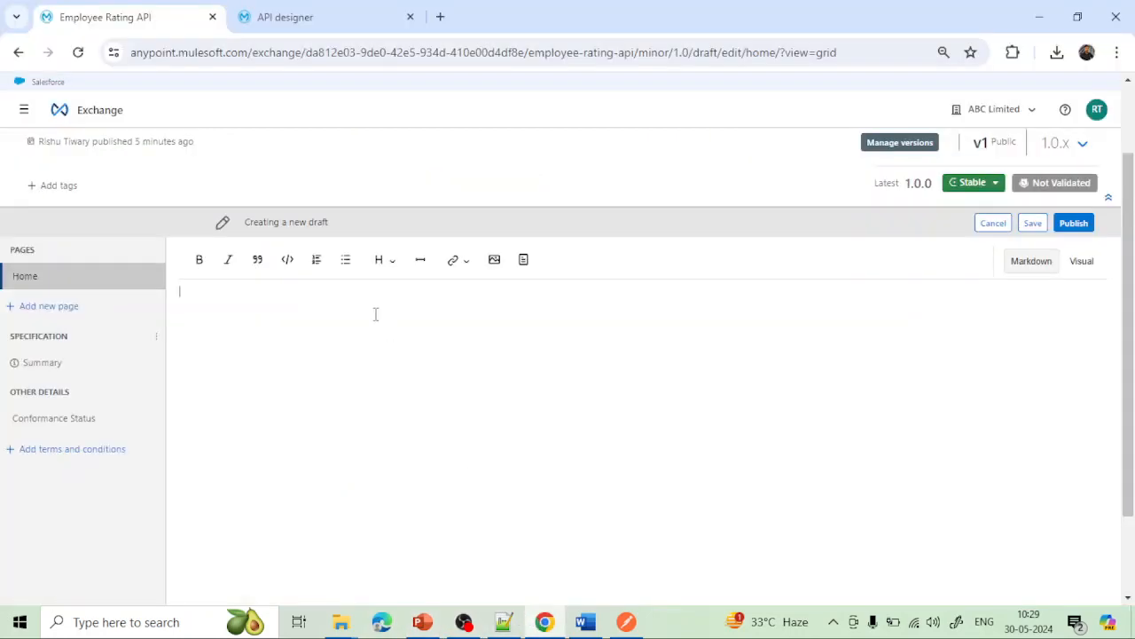
key(ctrl+v)
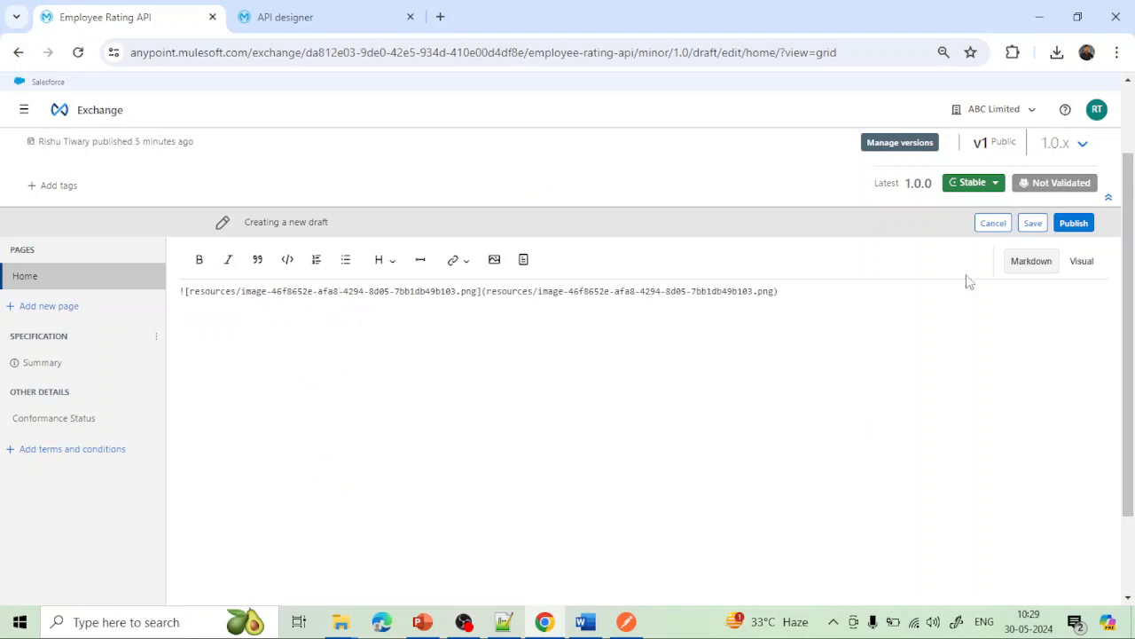
click(1034, 228)
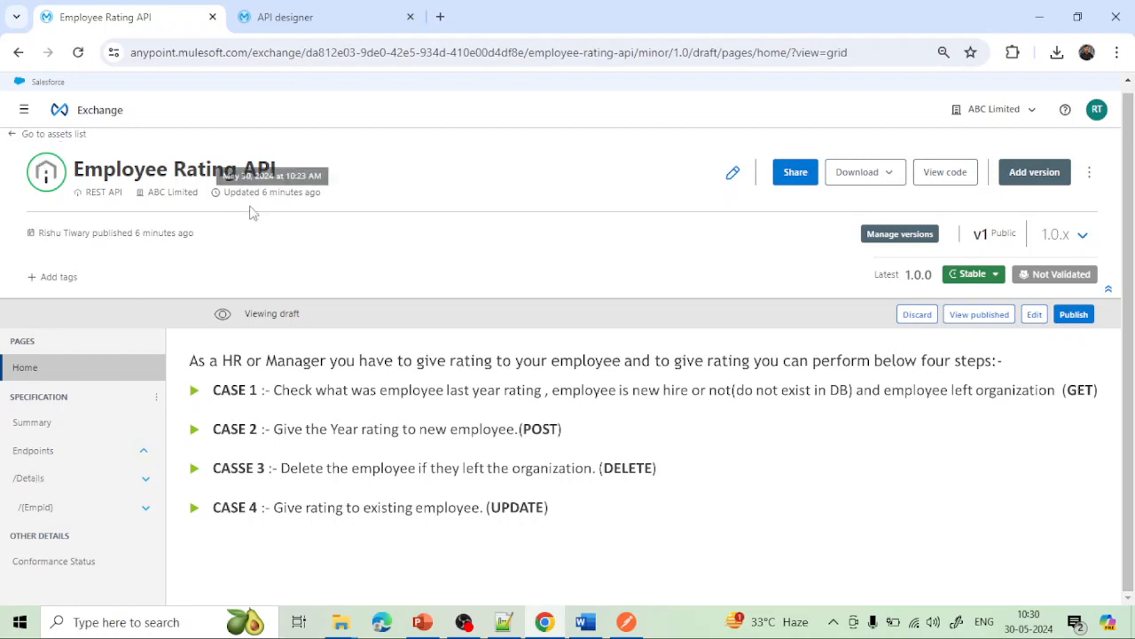
Expand the /Details endpoint in the asset's specification and open its GET method.
click(143, 456)
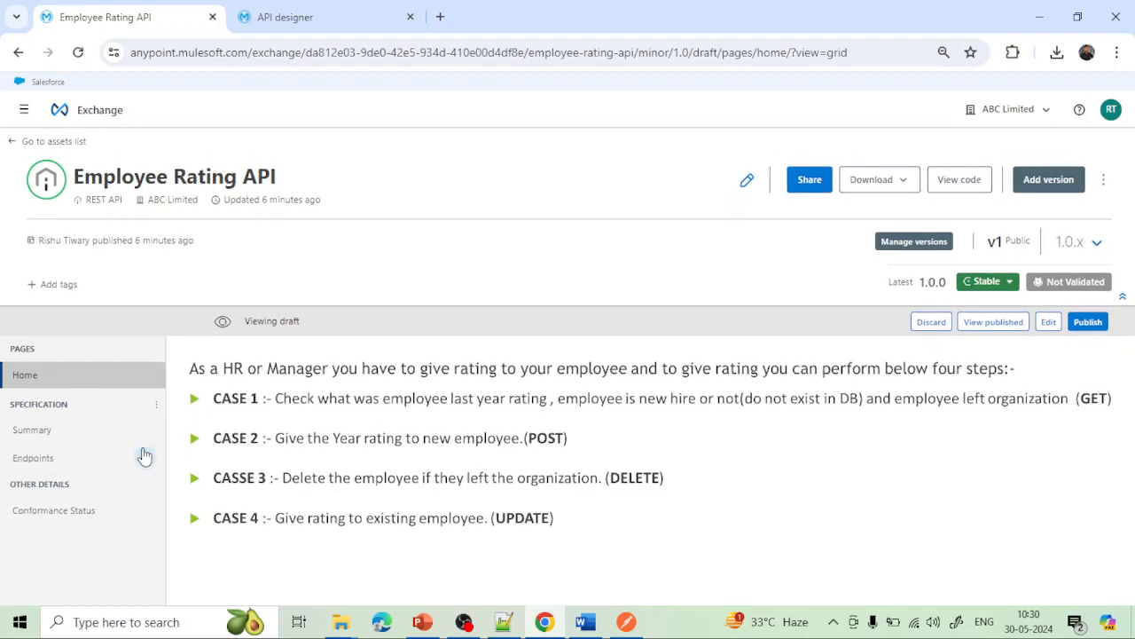
click(143, 455)
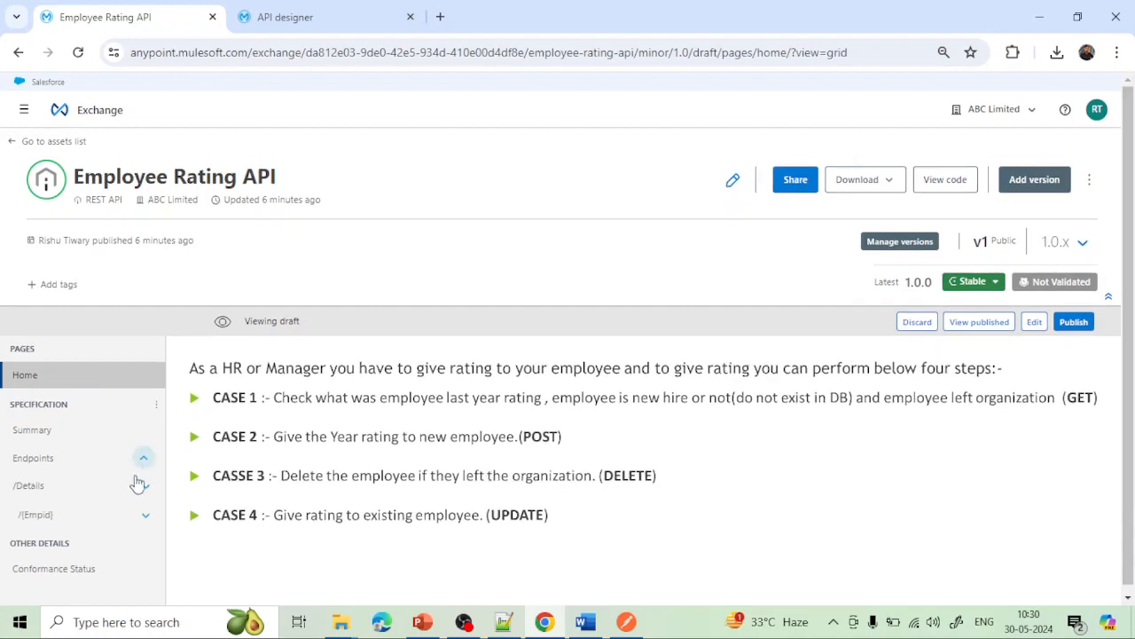
click(144, 485)
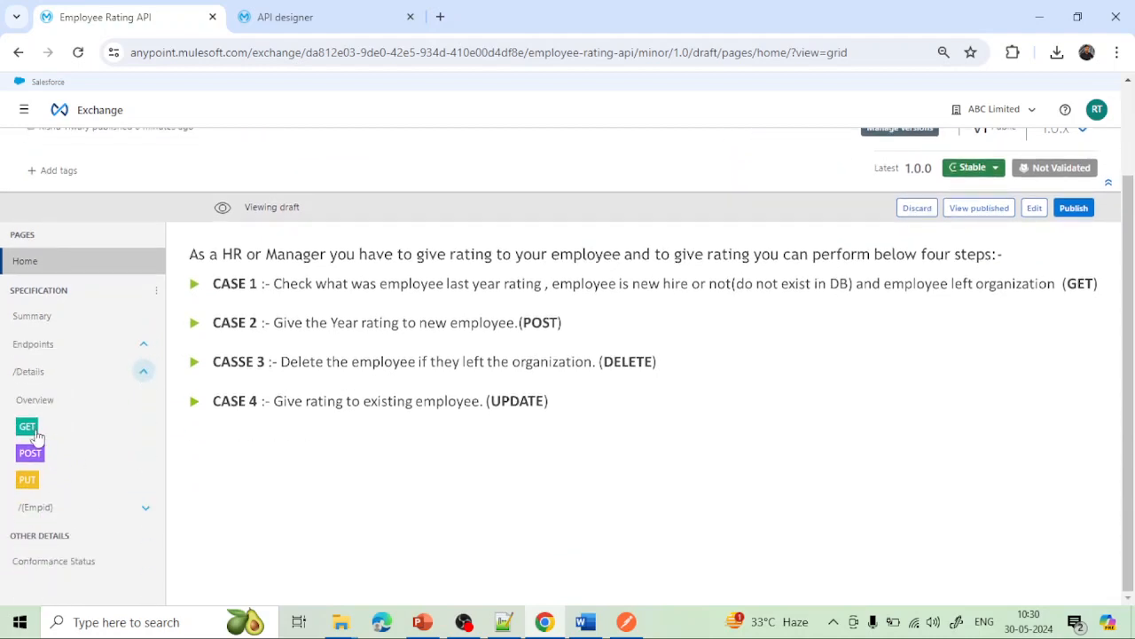
click(23, 427)
Review the GET method's query parameters and response example, and send a test request to the Mocking Service with Empid 123456.
scroll(413, 465, down, 5)
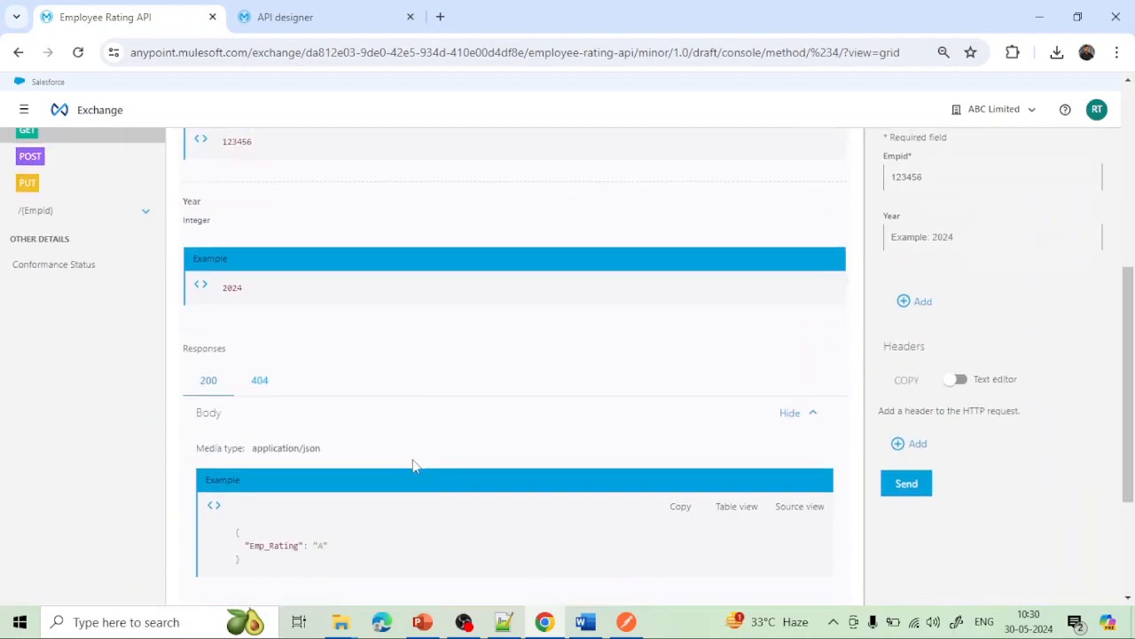
scroll(415, 468, up, 2)
scroll(415, 468, up, 3)
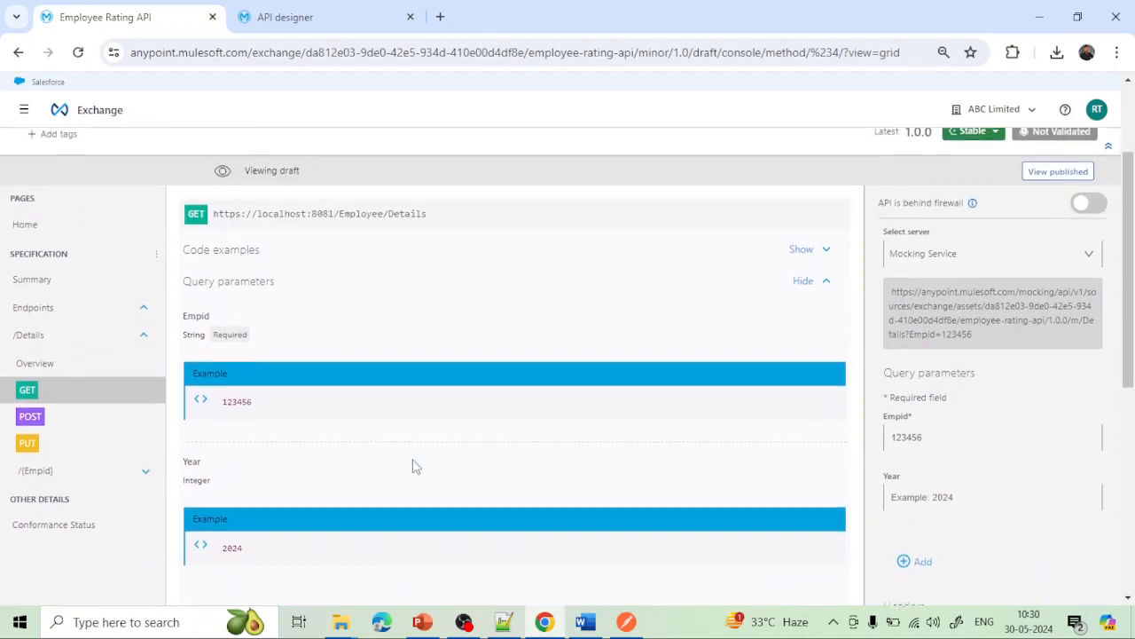
scroll(793, 330, down, 3)
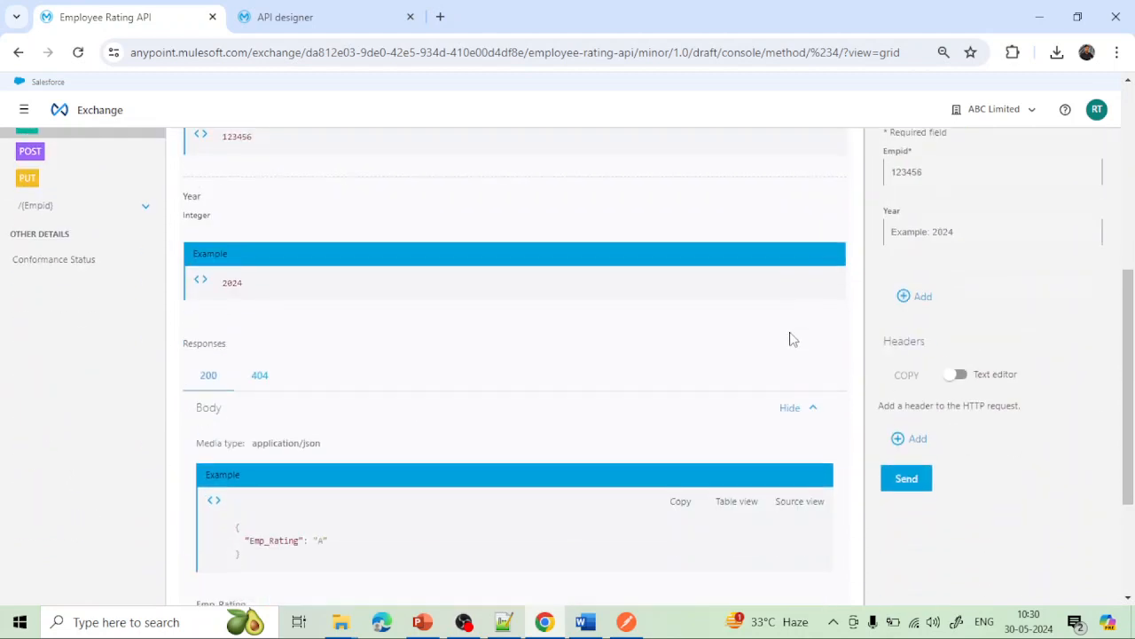
click(916, 482)
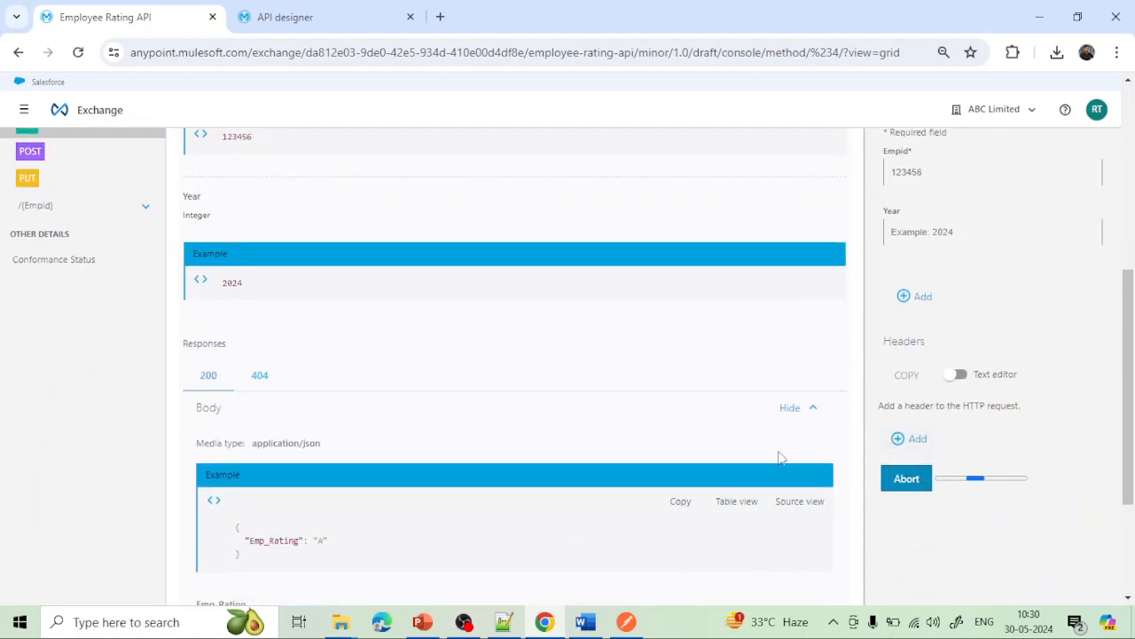
scroll(760, 450, down, 1)
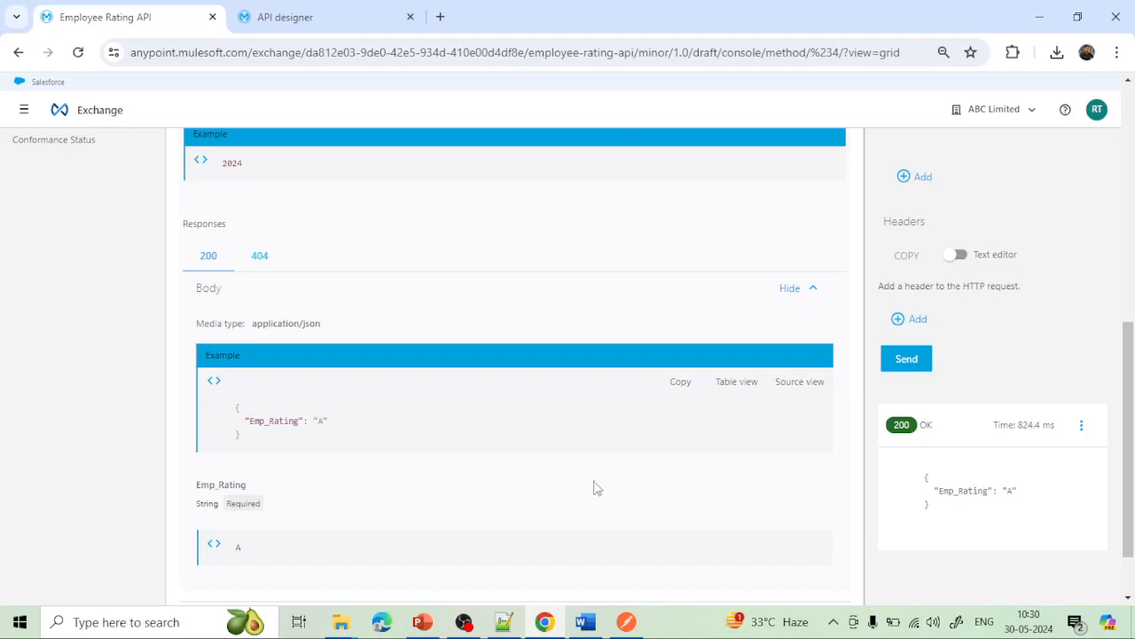
Open the POST method of the /Details endpoint and send its example request body to the Mocking Service.
scroll(596, 487, up, 5)
click(30, 435)
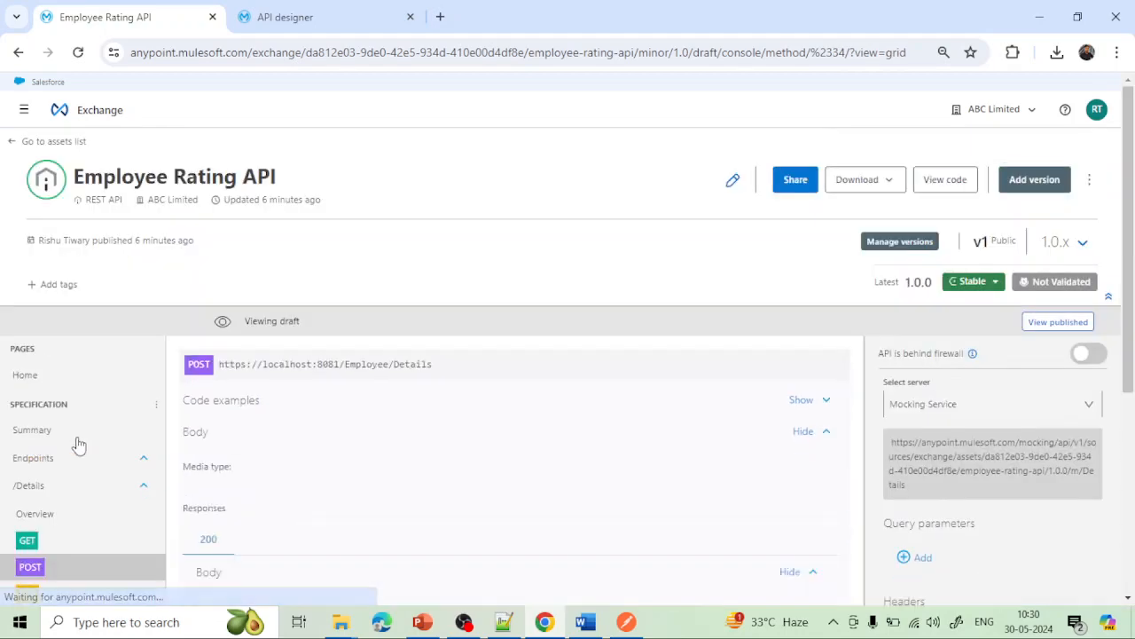
scroll(293, 471, down, 8)
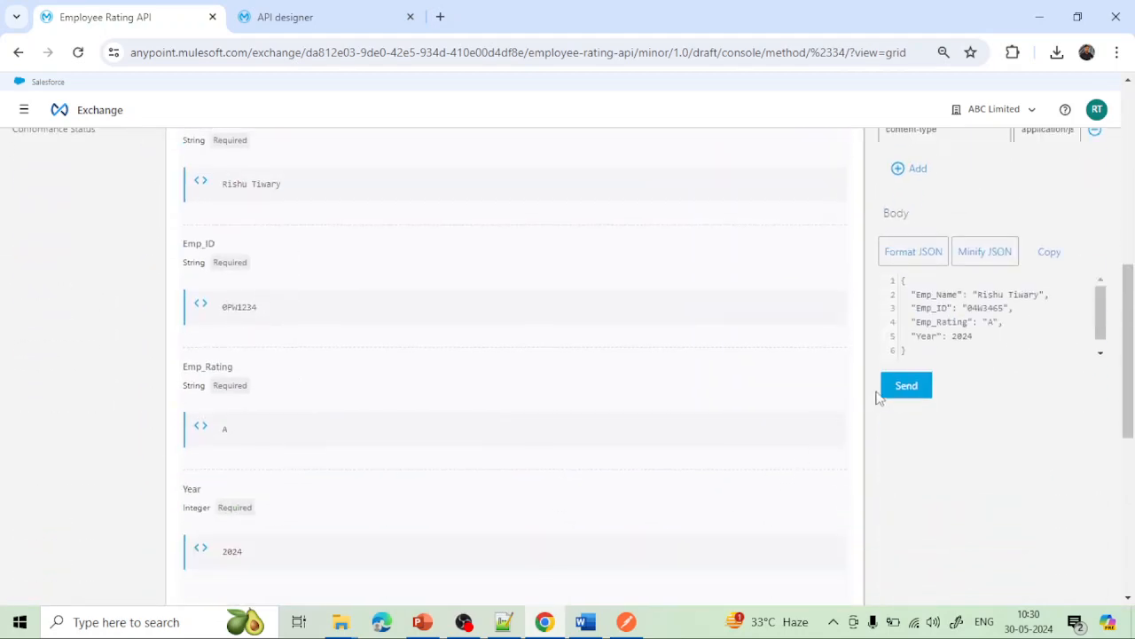
click(895, 396)
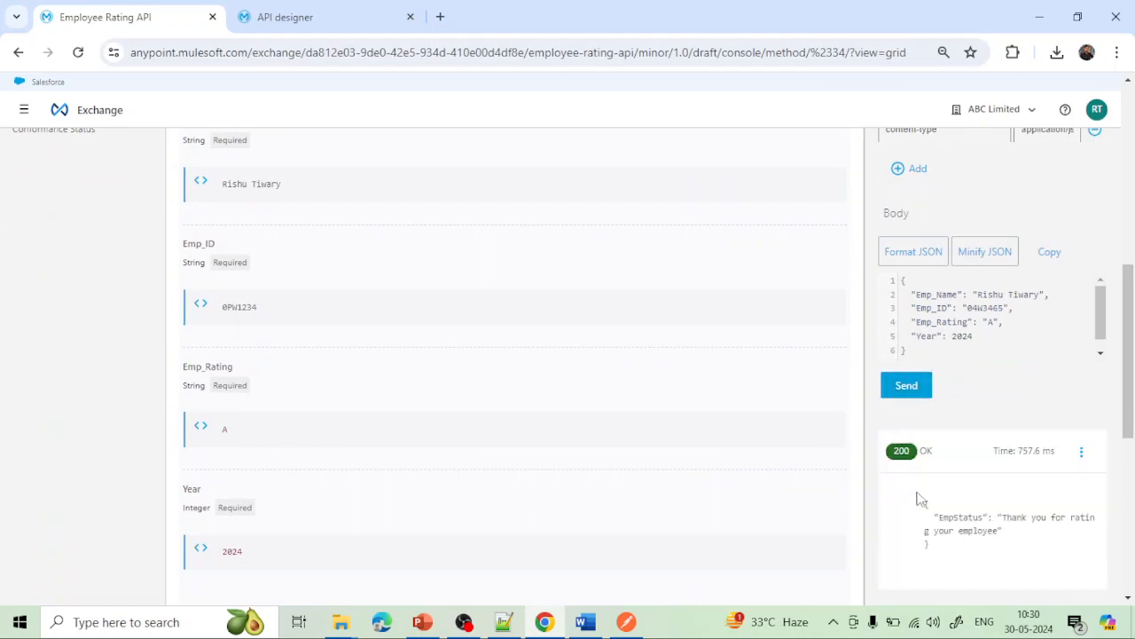
Open the PUT method of the /Details endpoint and try to send its example request body to the Mocking Service.
scroll(530, 421, up, 10)
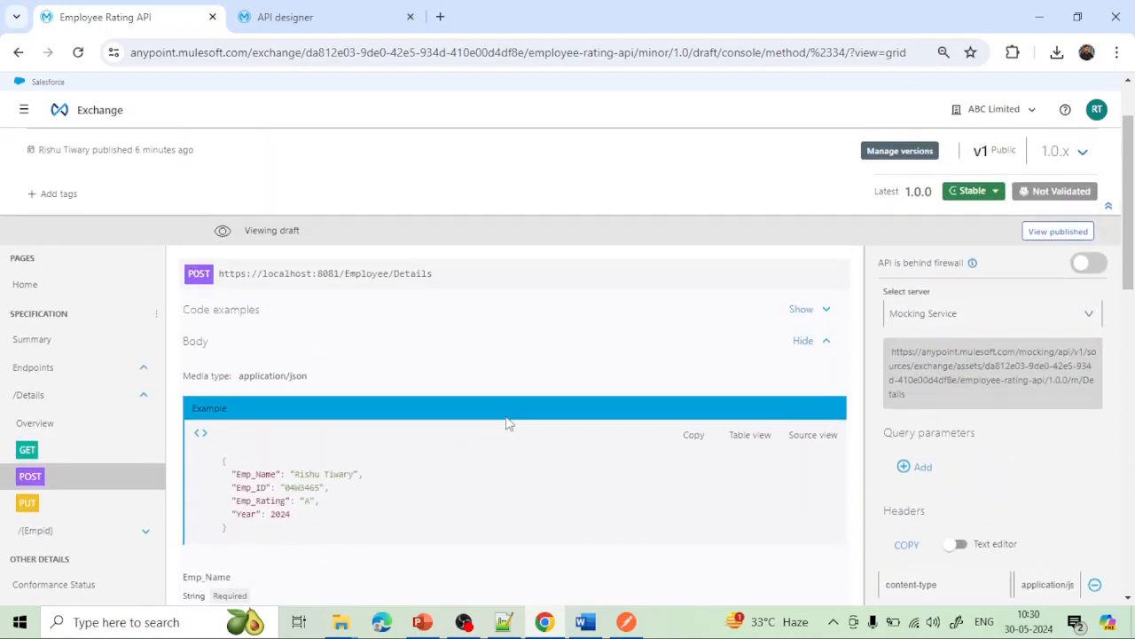
click(27, 499)
scroll(355, 487, down, 10)
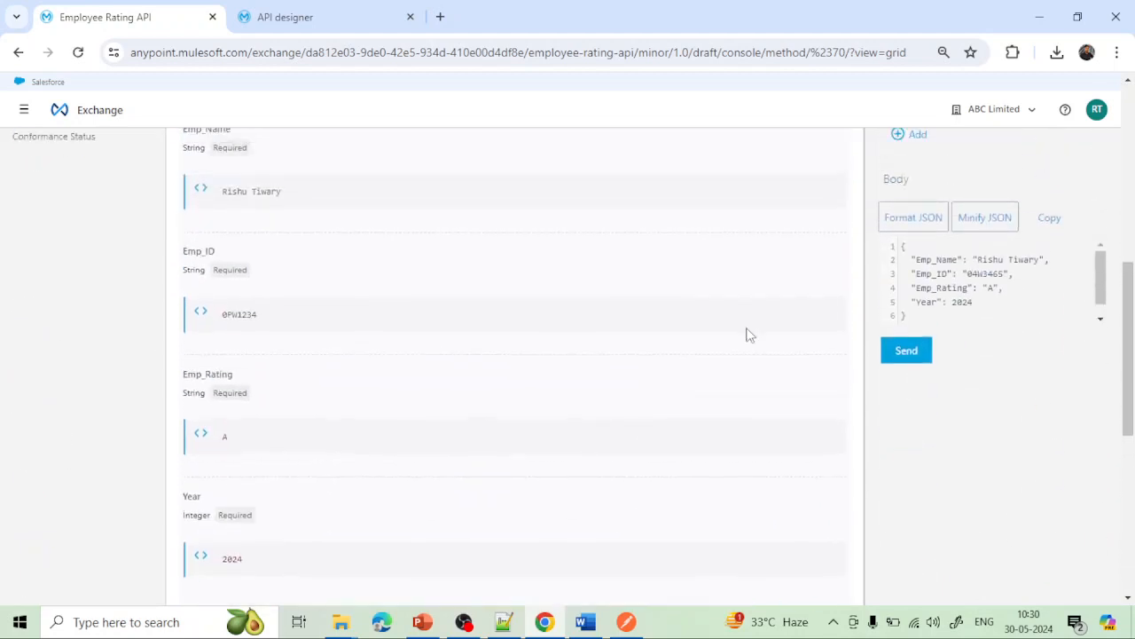
click(910, 356)
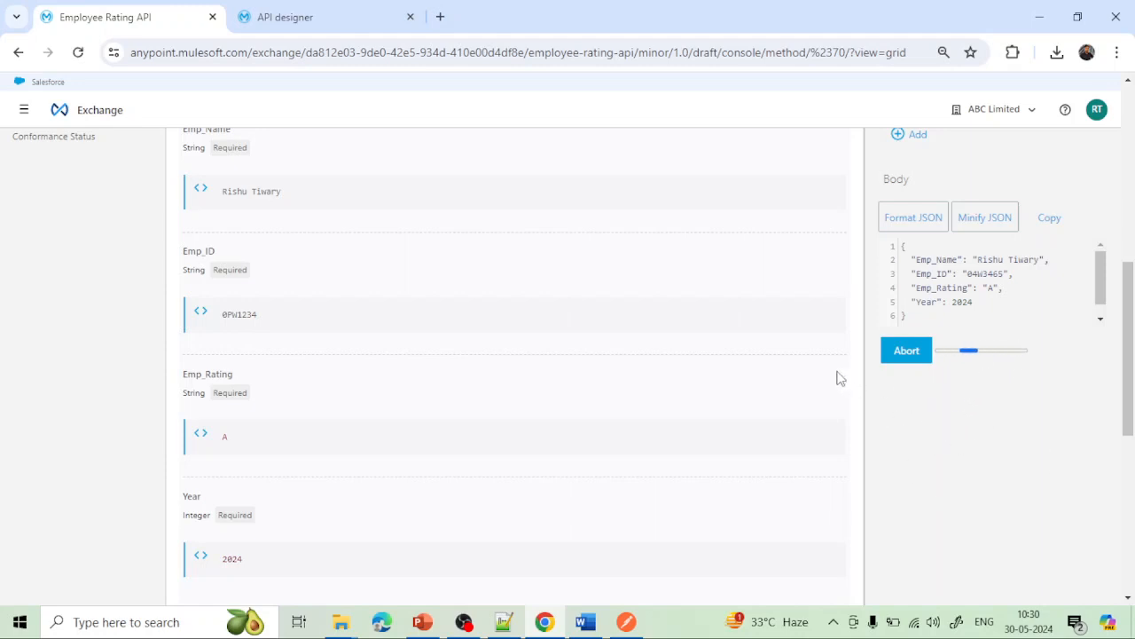
scroll(840, 379, up, 5)
scroll(839, 380, down, 2)
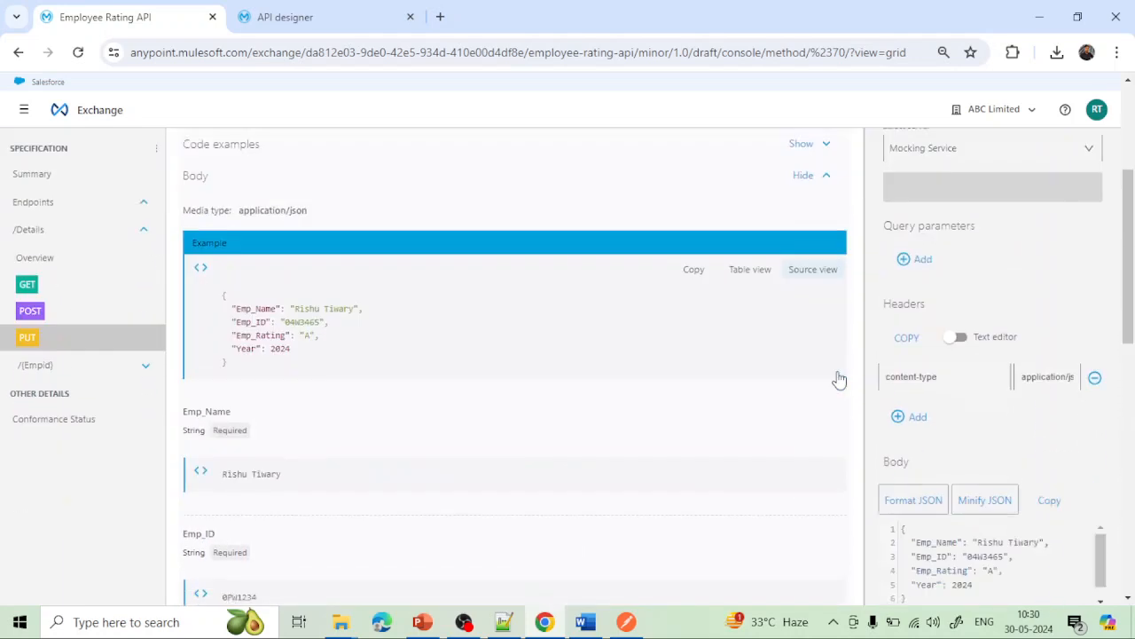
scroll(840, 379, down, 4)
scroll(840, 379, up, 1)
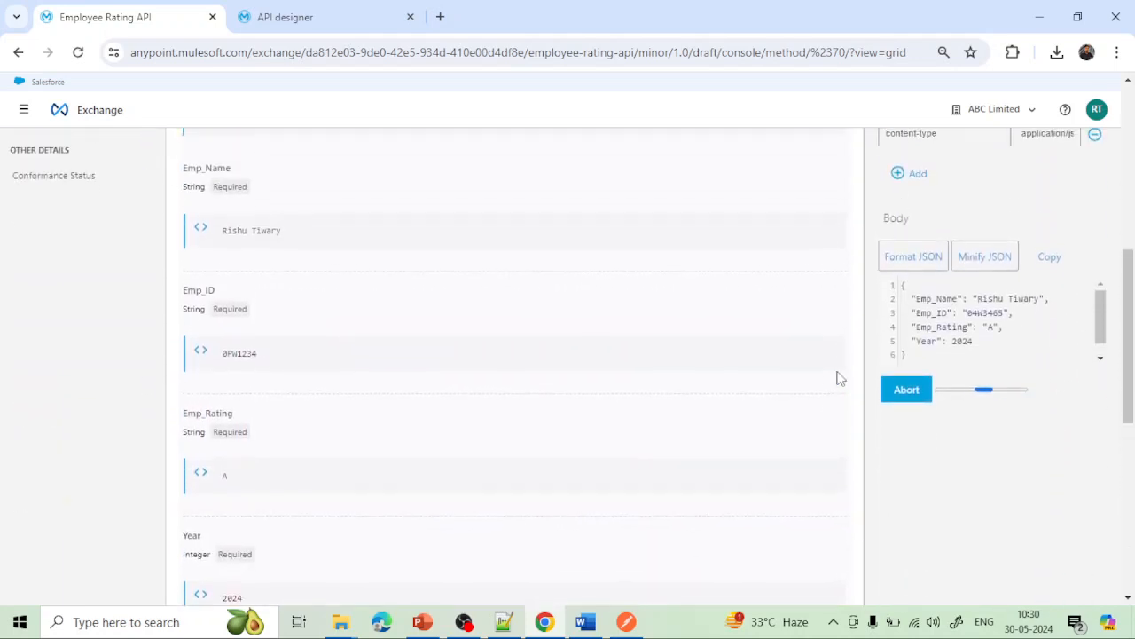
scroll(840, 379, up, 1)
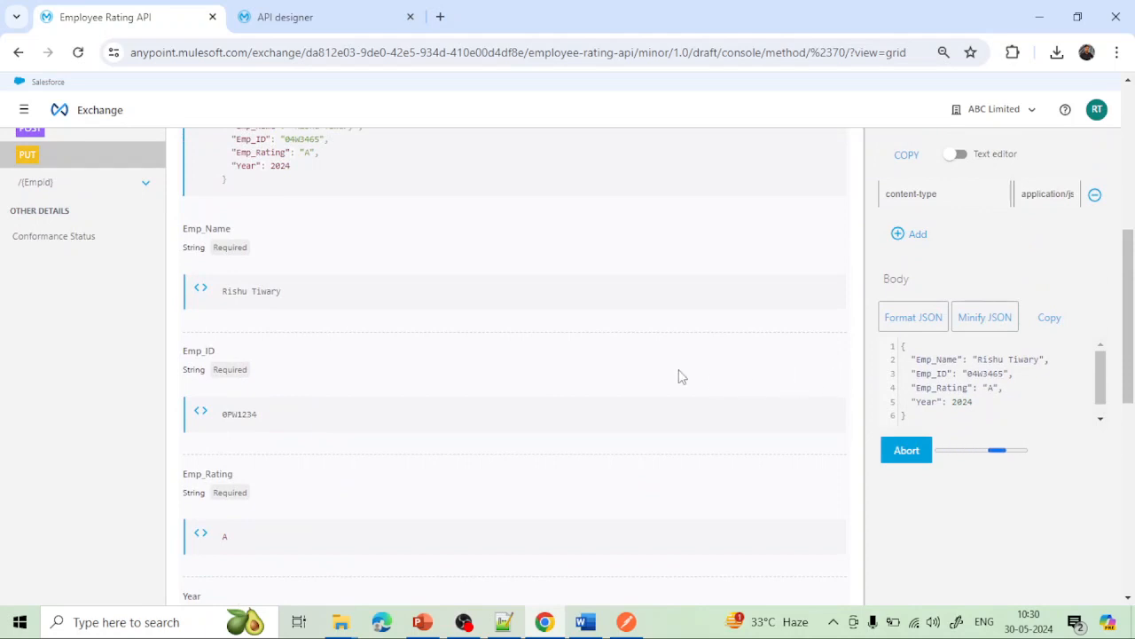
scroll(679, 375, up, 1)
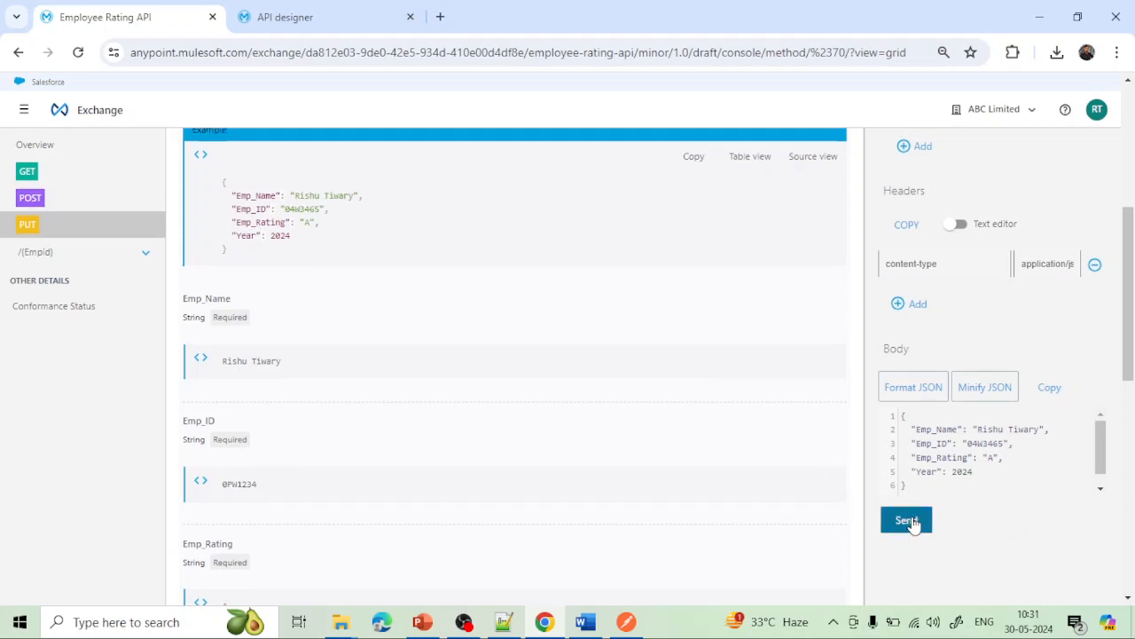
Try sending the PUT request again and check its selected server, headers and request body.
click(913, 523)
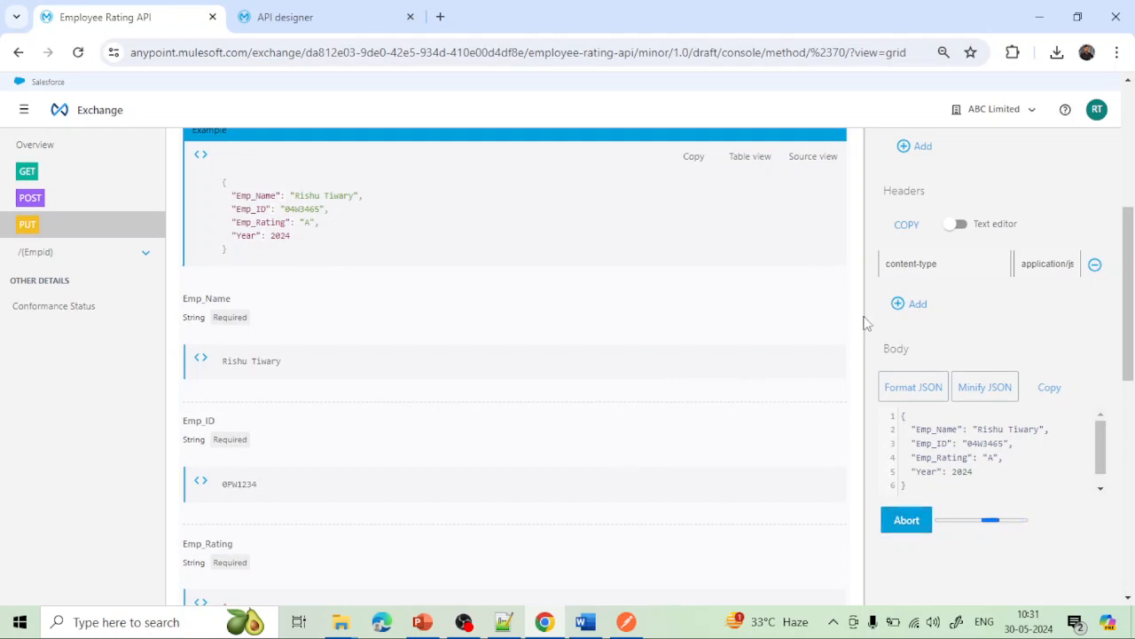
scroll(866, 324, up, 3)
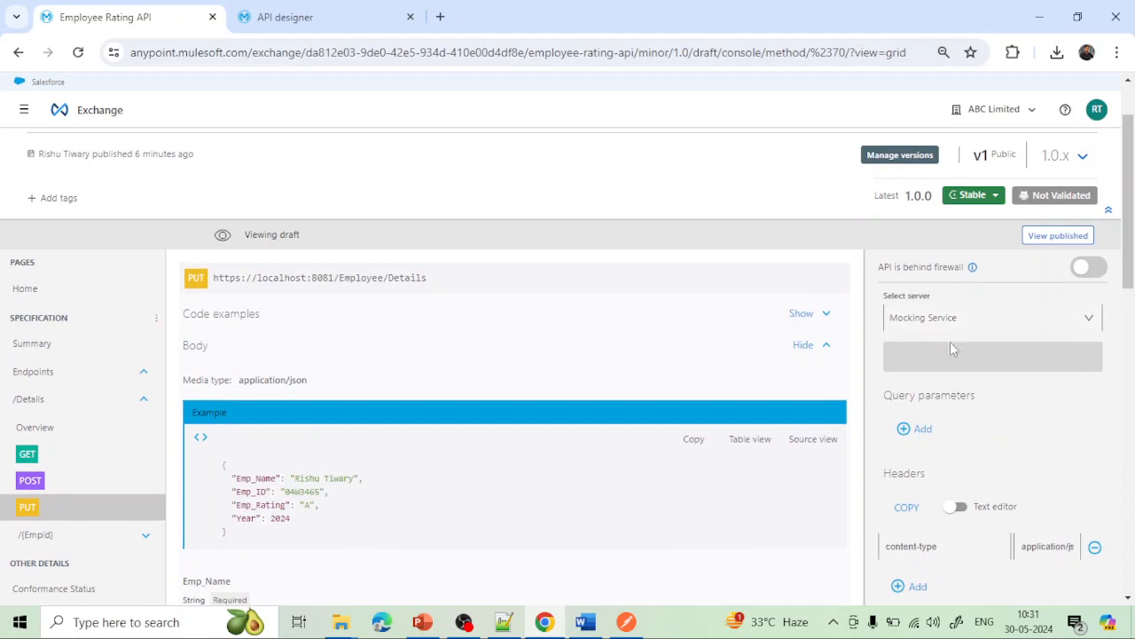
scroll(926, 357, down, 3)
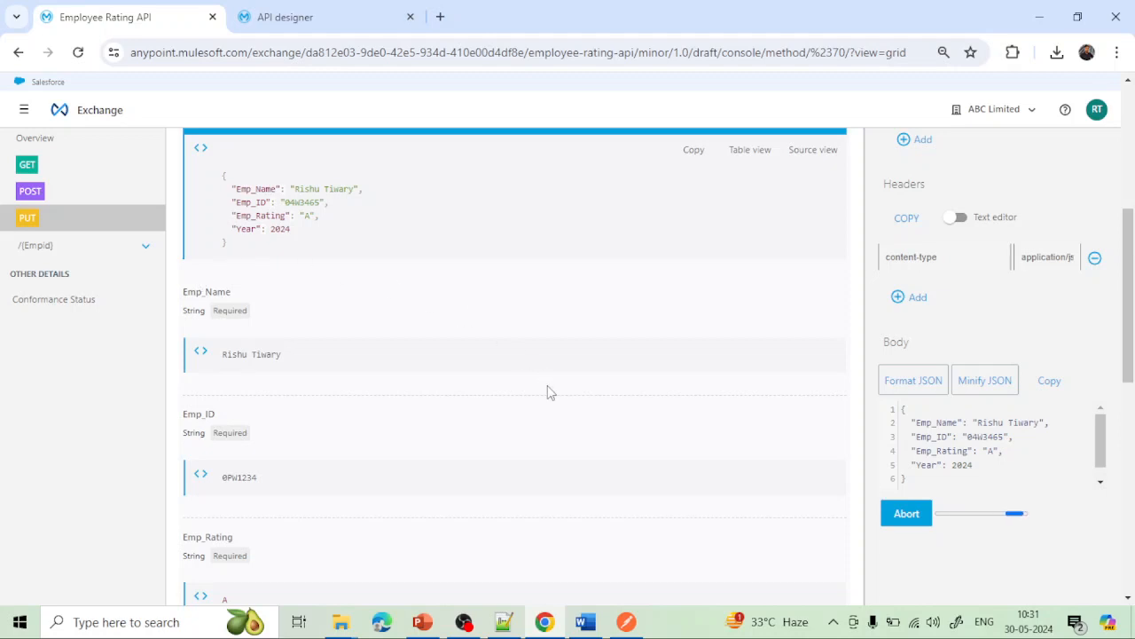
Go back to the POST method, try its test request again and reload the page.
click(53, 192)
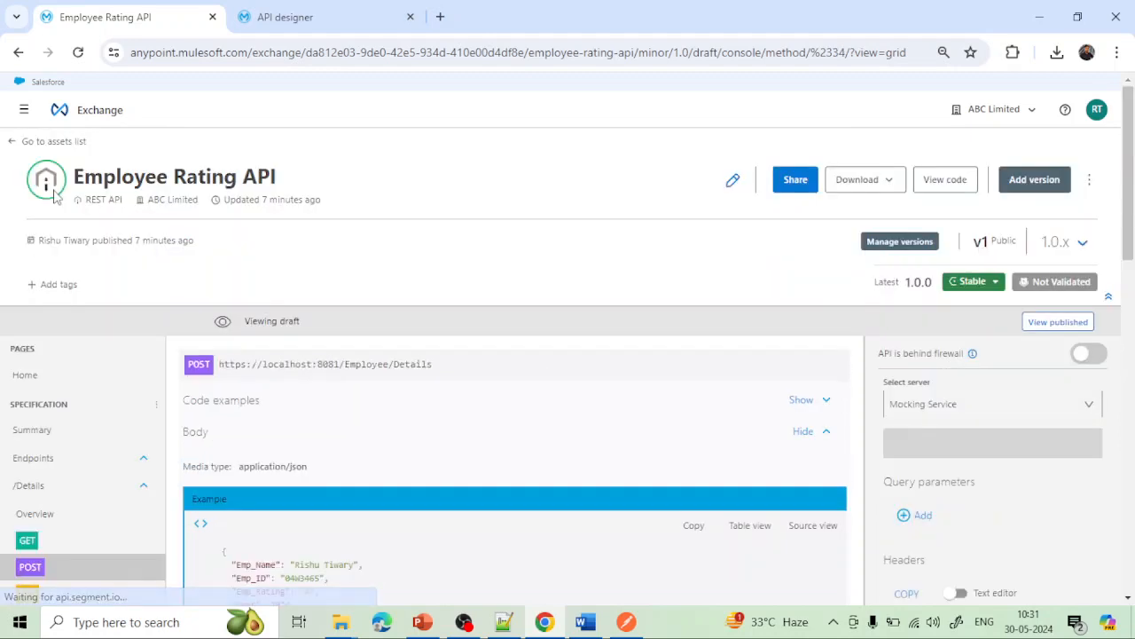
scroll(674, 426, down, 5)
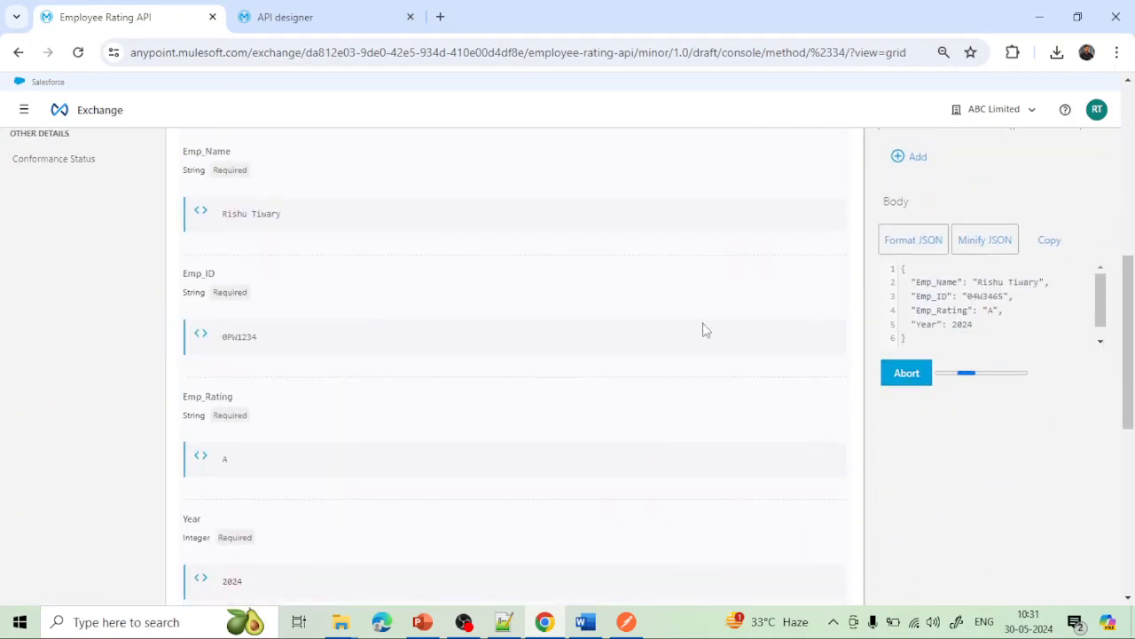
click(78, 53)
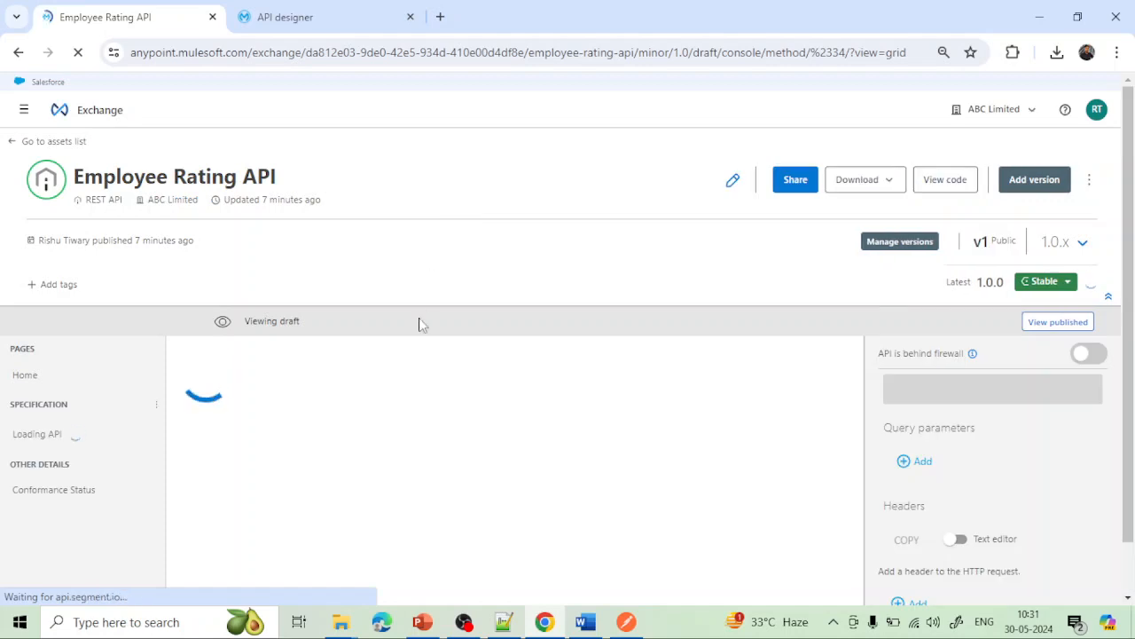
Send the POST method's example request to the Mocking Service from the reloaded page.
scroll(423, 340, down, 3)
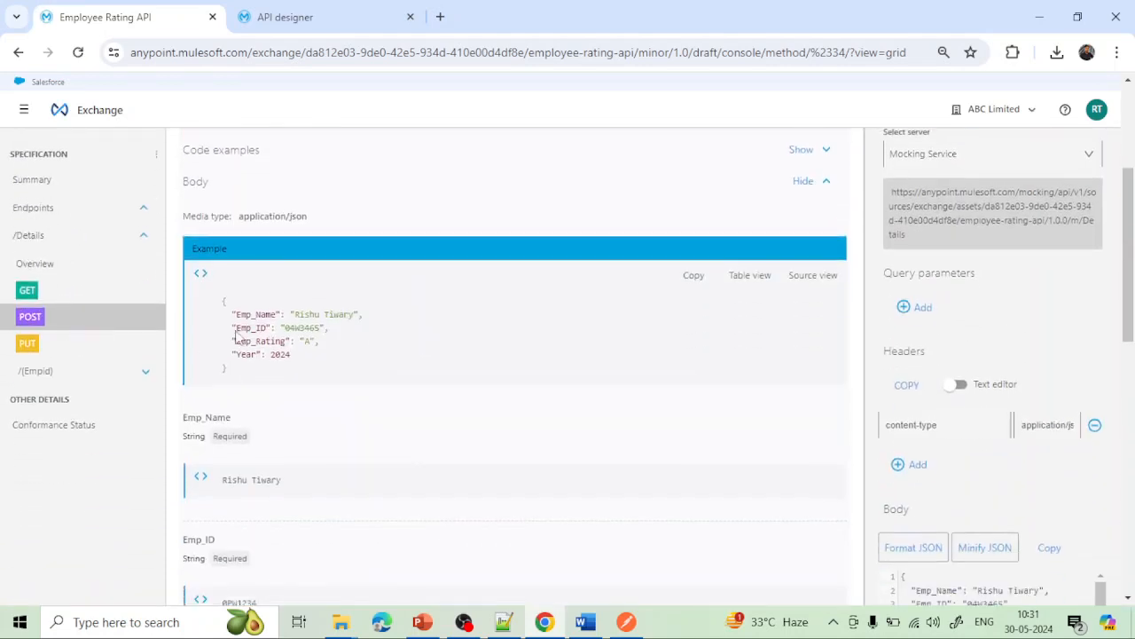
scroll(393, 426, down, 5)
click(911, 229)
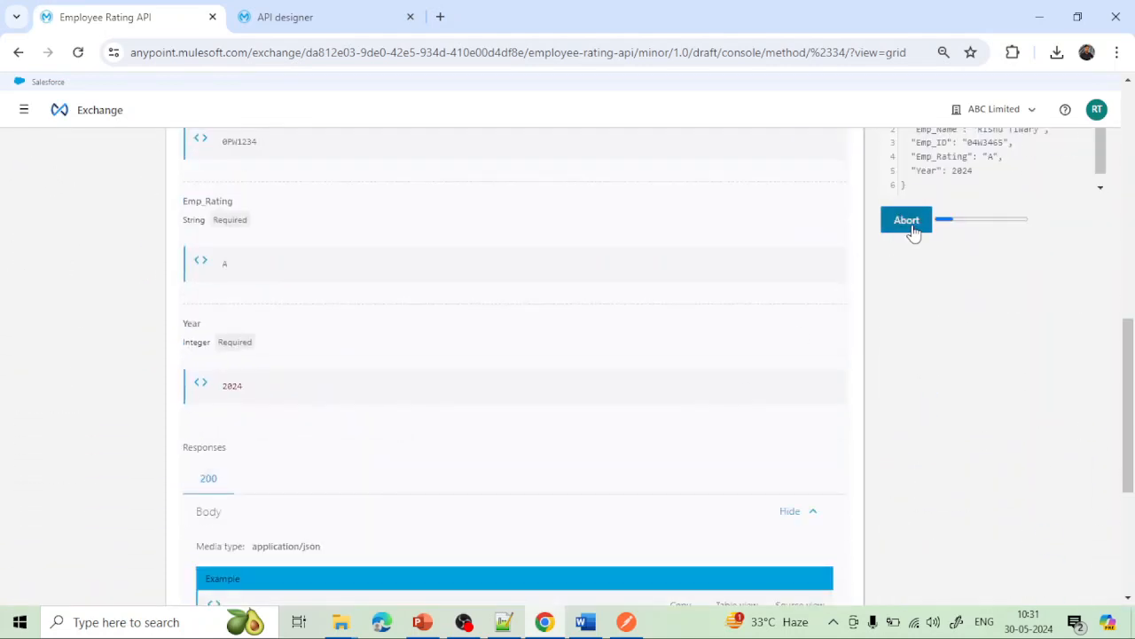
scroll(450, 345, up, 4)
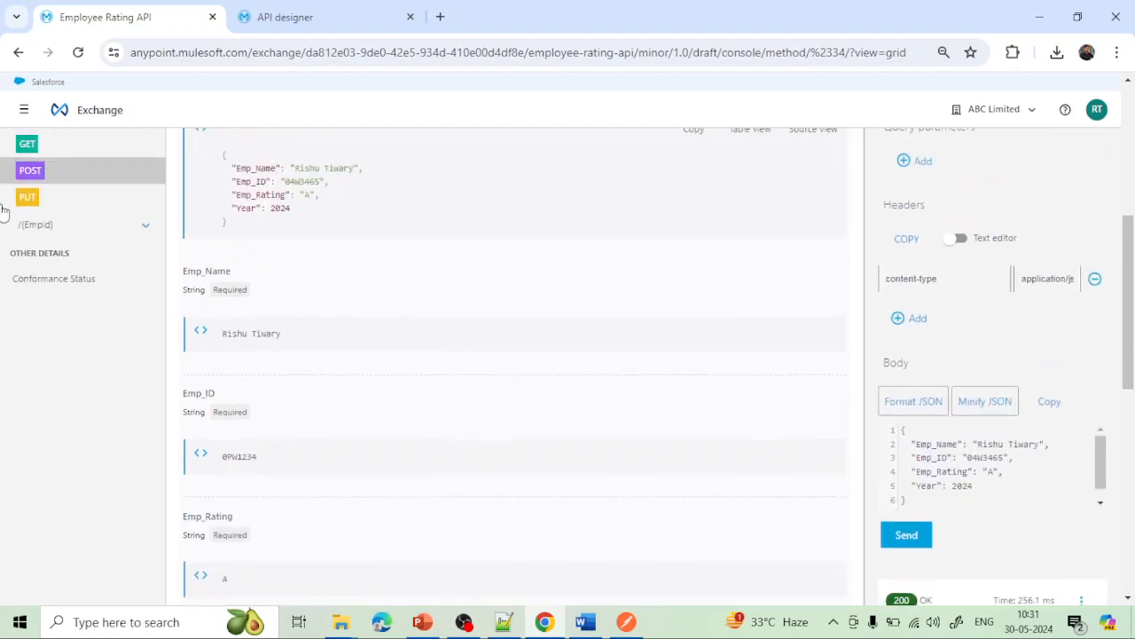
Reopen the /Details PUT method, try its mock request once more and abort the pending call.
click(38, 195)
scroll(435, 321, down, 10)
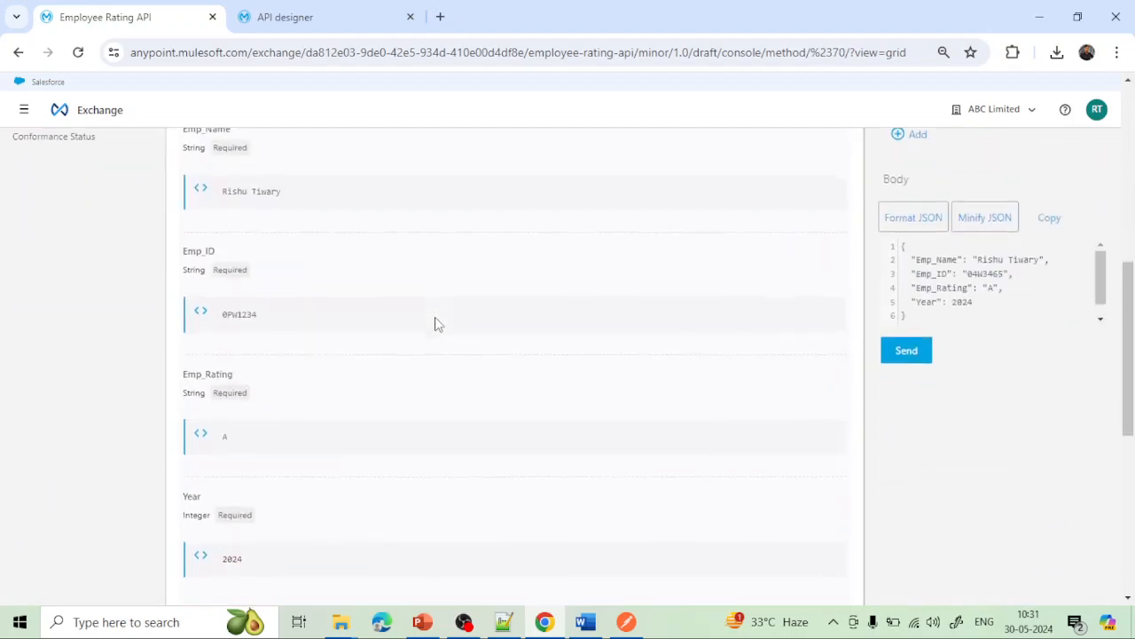
click(914, 348)
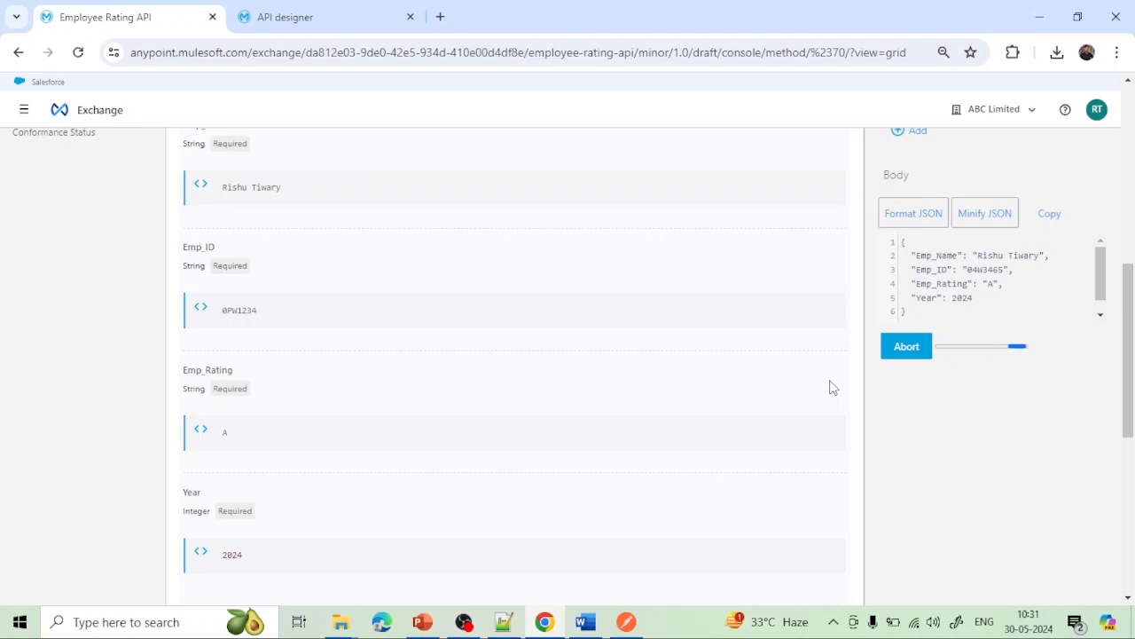
scroll(577, 328, up, 2)
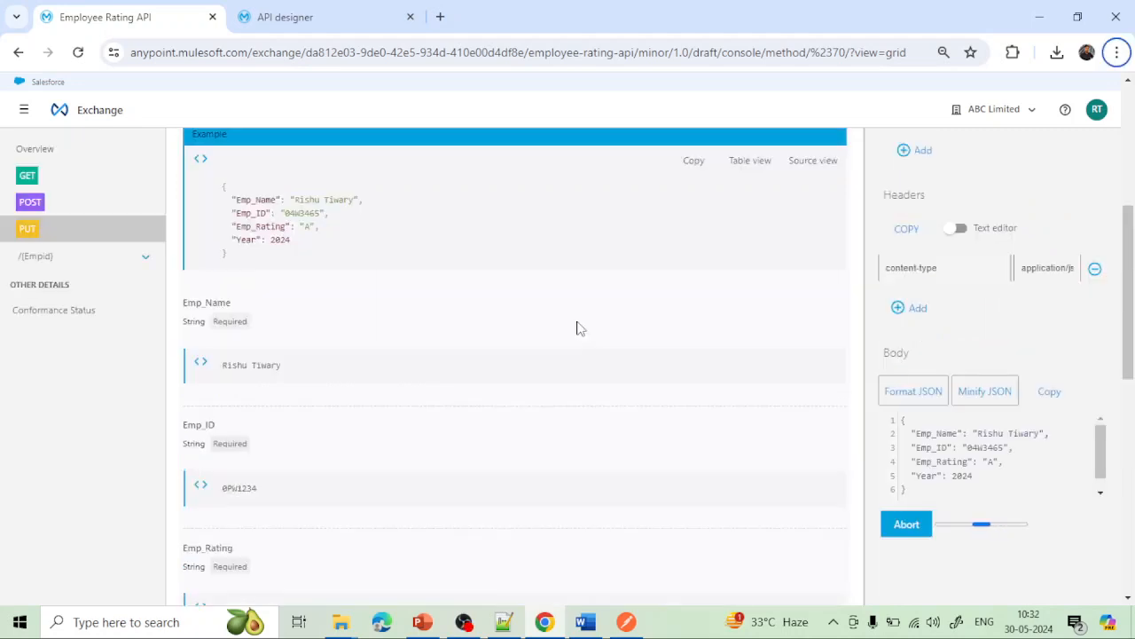
scroll(603, 342, down, 1)
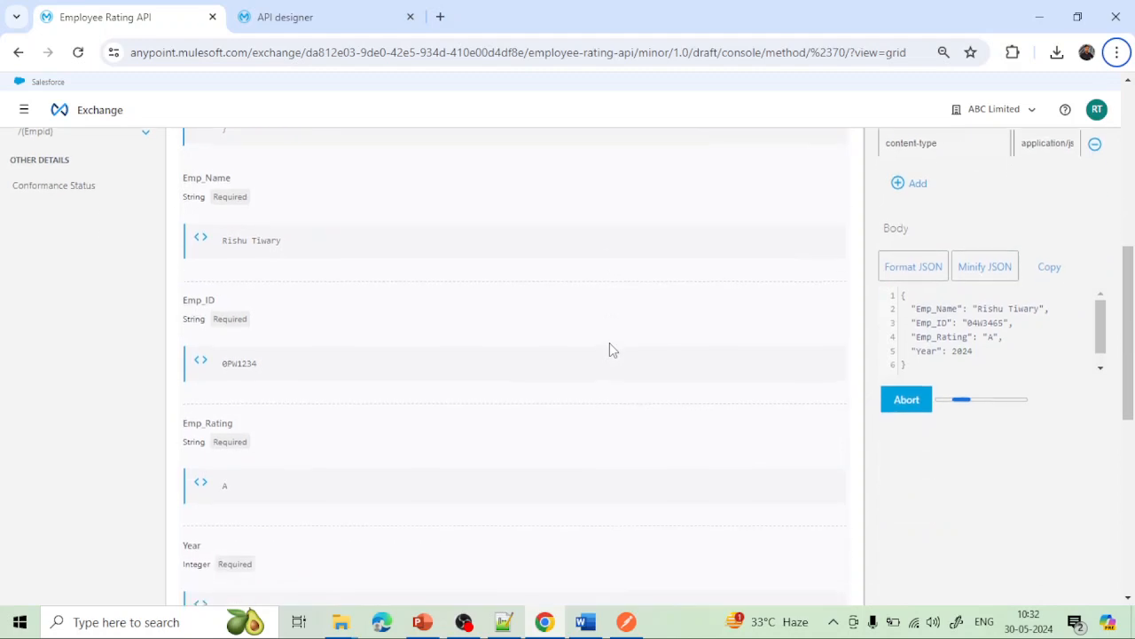
click(903, 399)
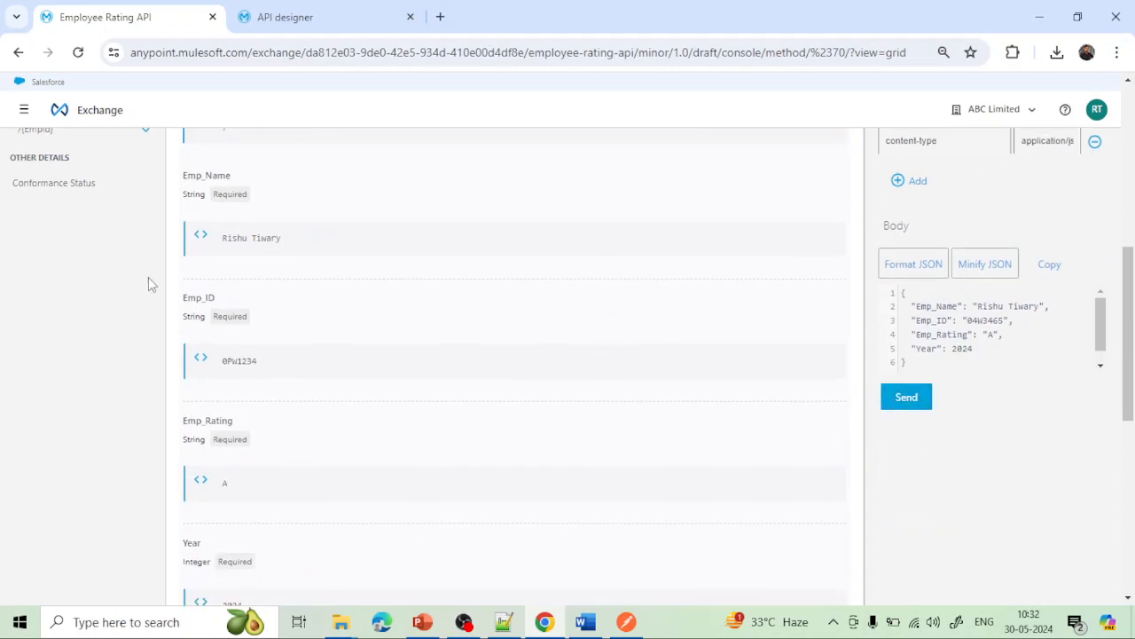
Expand the /{Empid} resource, open its DELETE method and send a test request with the Empid left empty.
scroll(149, 280, up, 2)
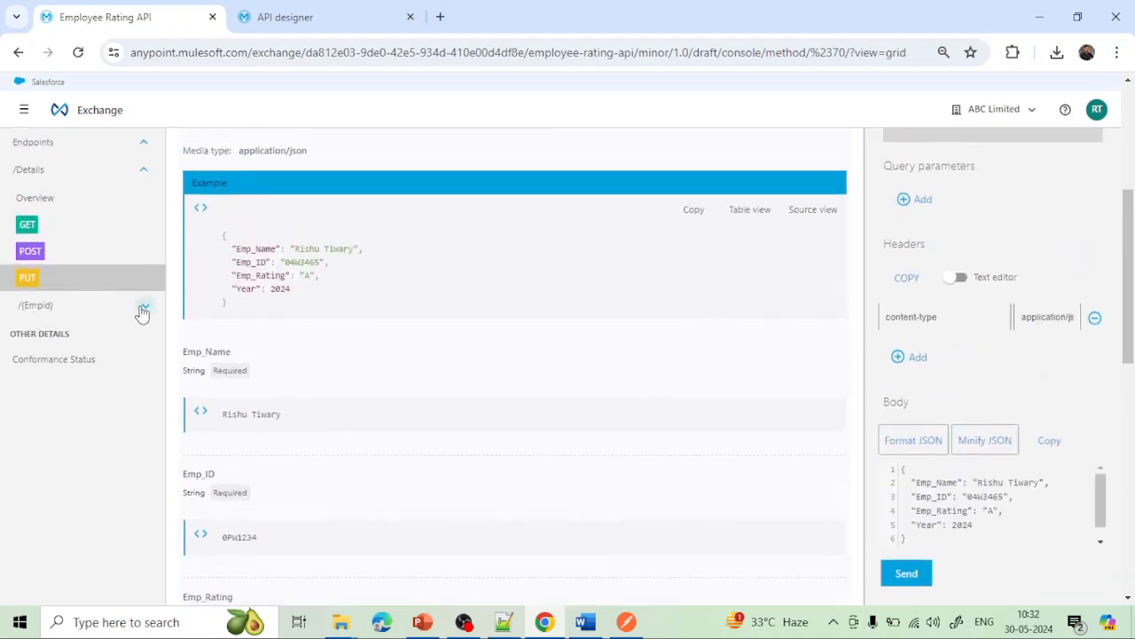
click(142, 311)
click(43, 361)
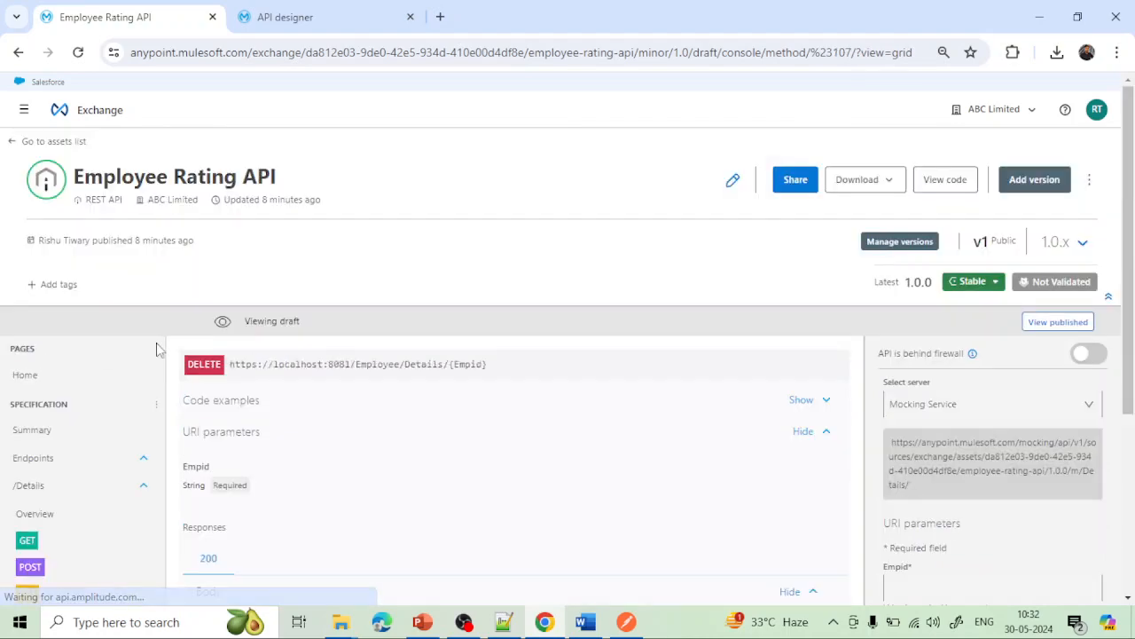
scroll(405, 402, down, 3)
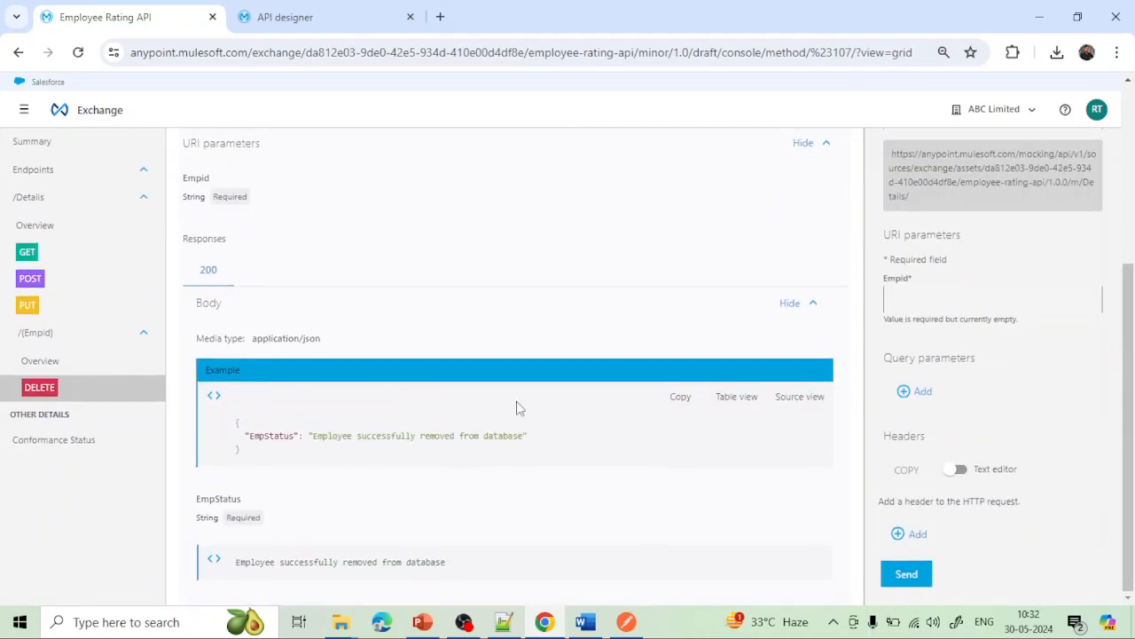
click(906, 575)
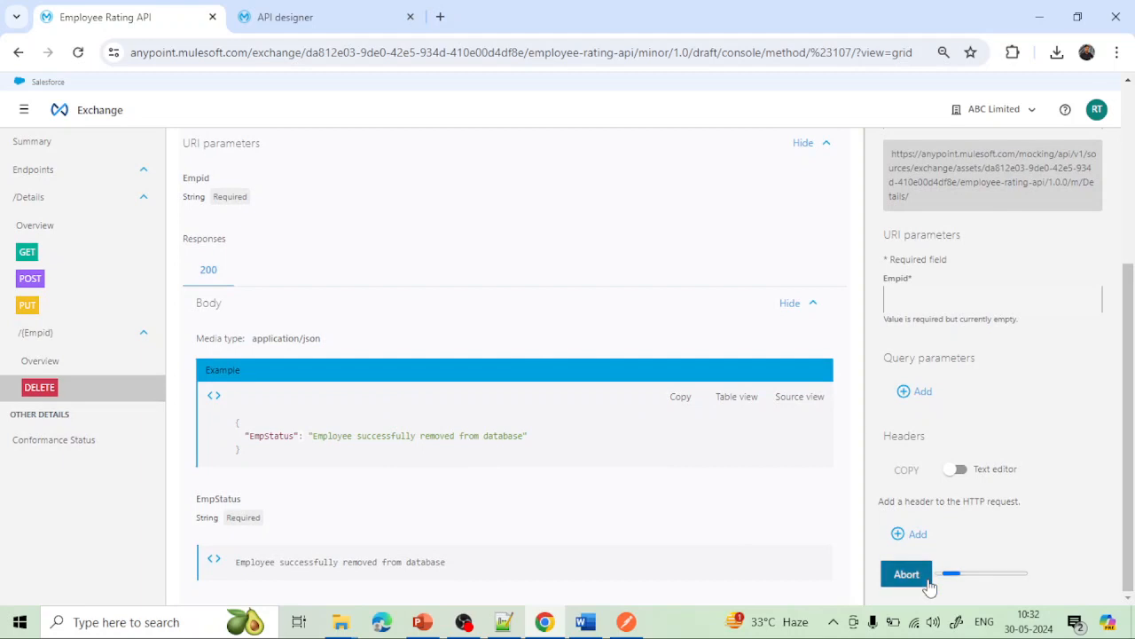
scroll(964, 543, down, 3)
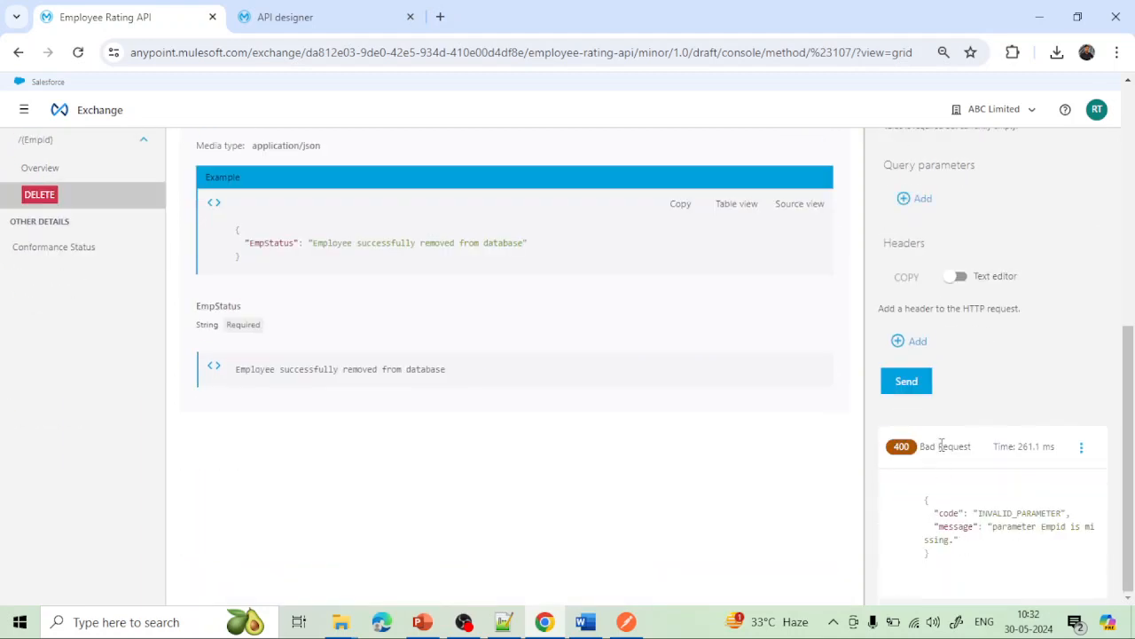
Set the DELETE method's Empid URI parameter to 546454, send the request to the Mocking Service and review the response.
scroll(989, 424, up, 3)
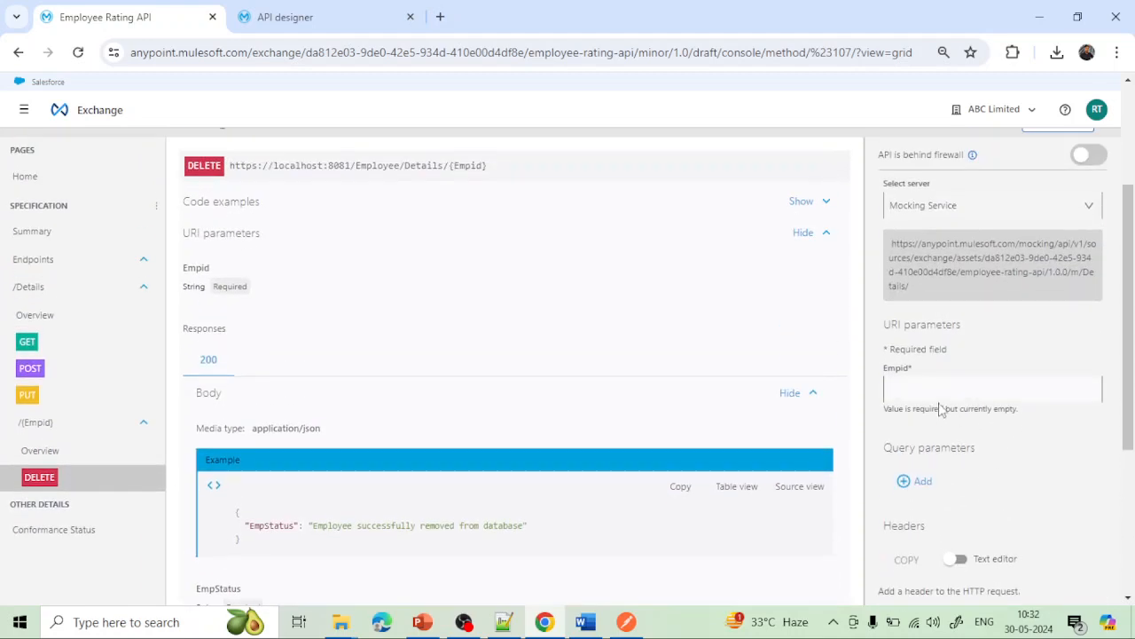
text(546454)
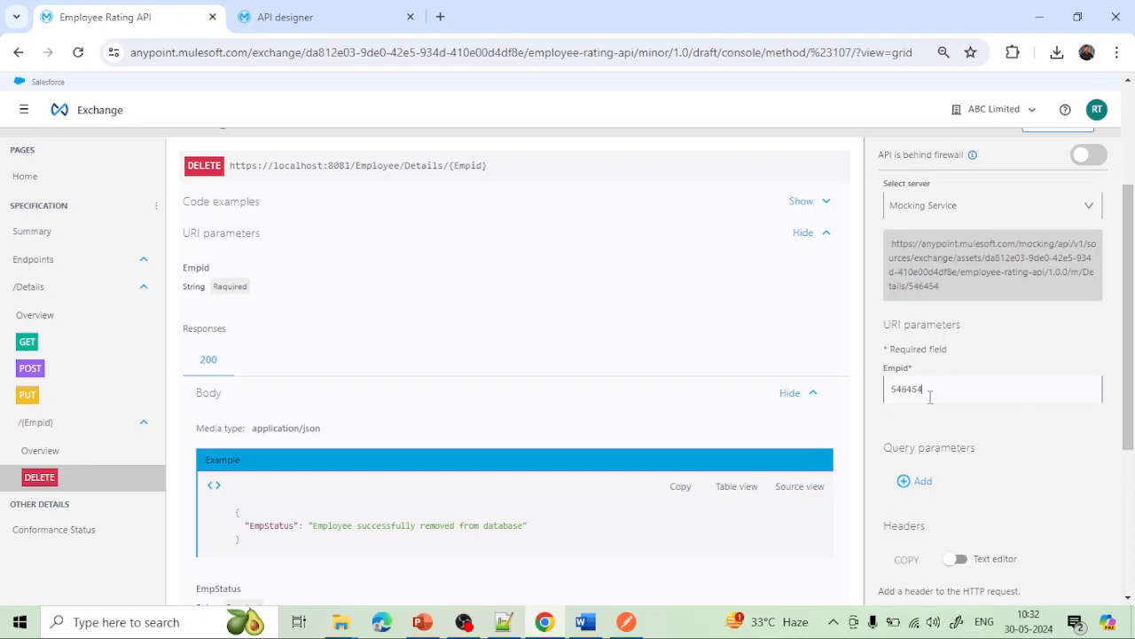
scroll(929, 397, down, 3)
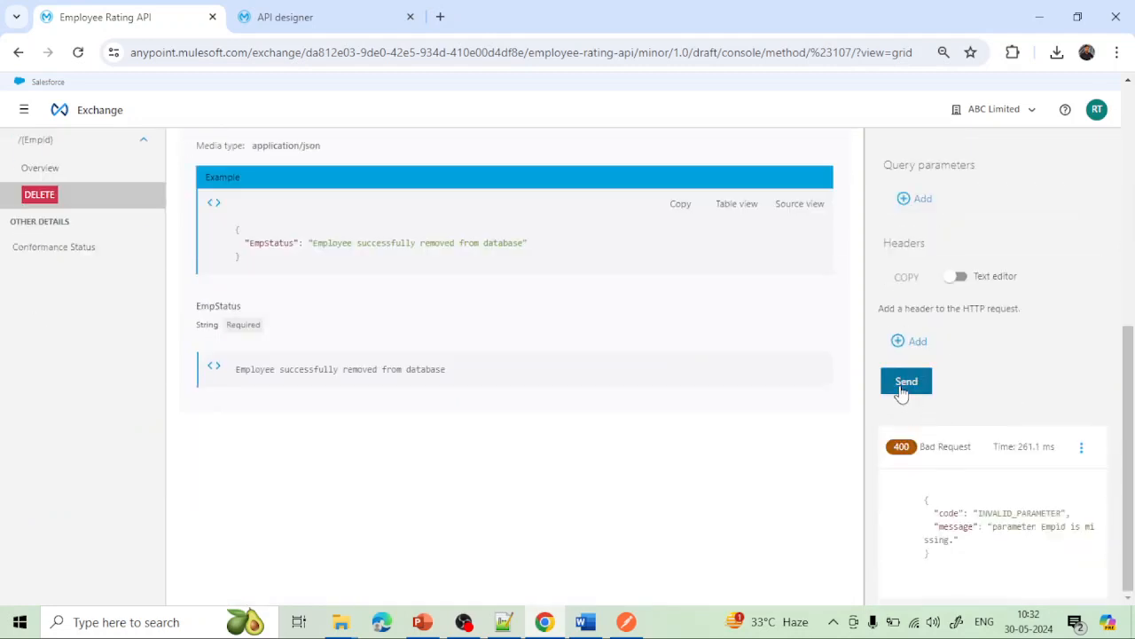
click(901, 383)
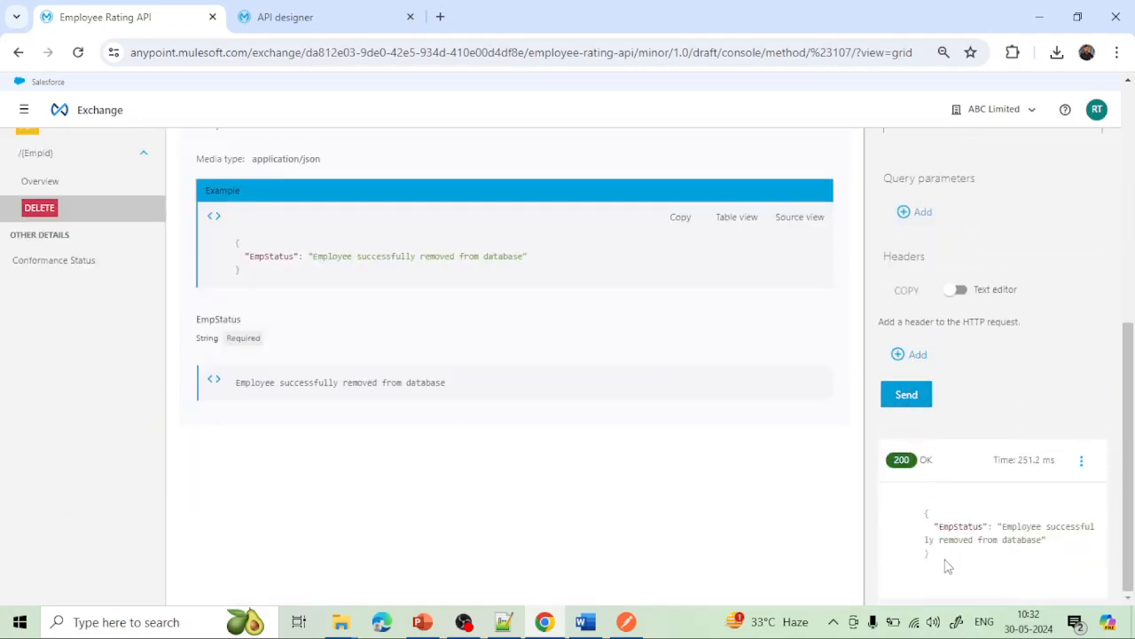
drag(947, 565, 904, 495)
Open the Employee Rating API's sharing options and dismiss them without saving.
scroll(635, 469, up, 6)
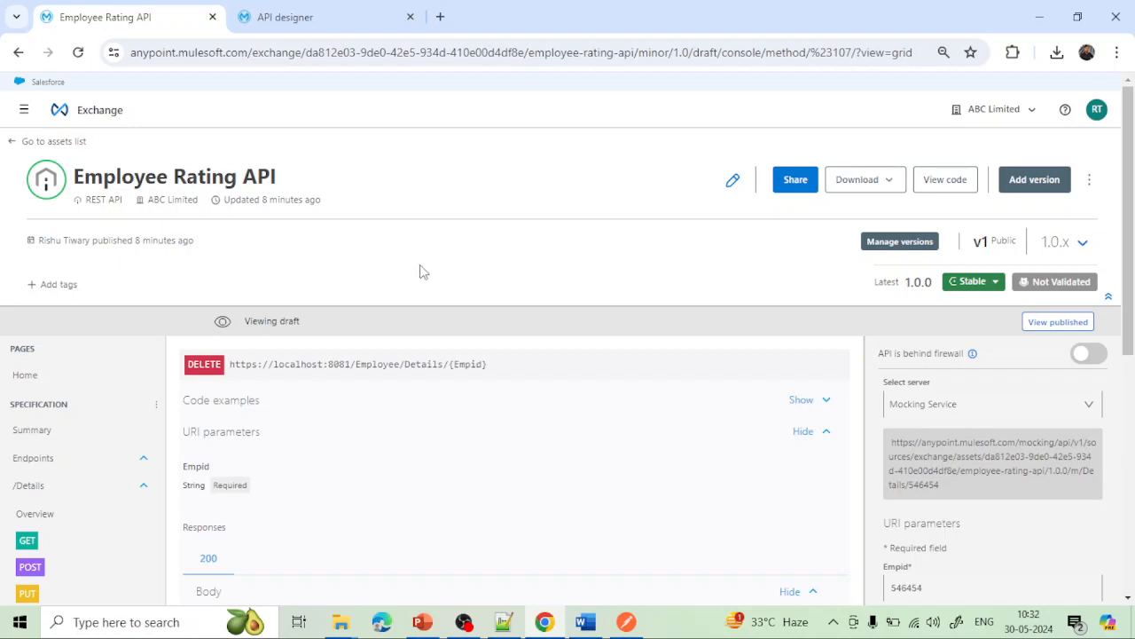
click(795, 182)
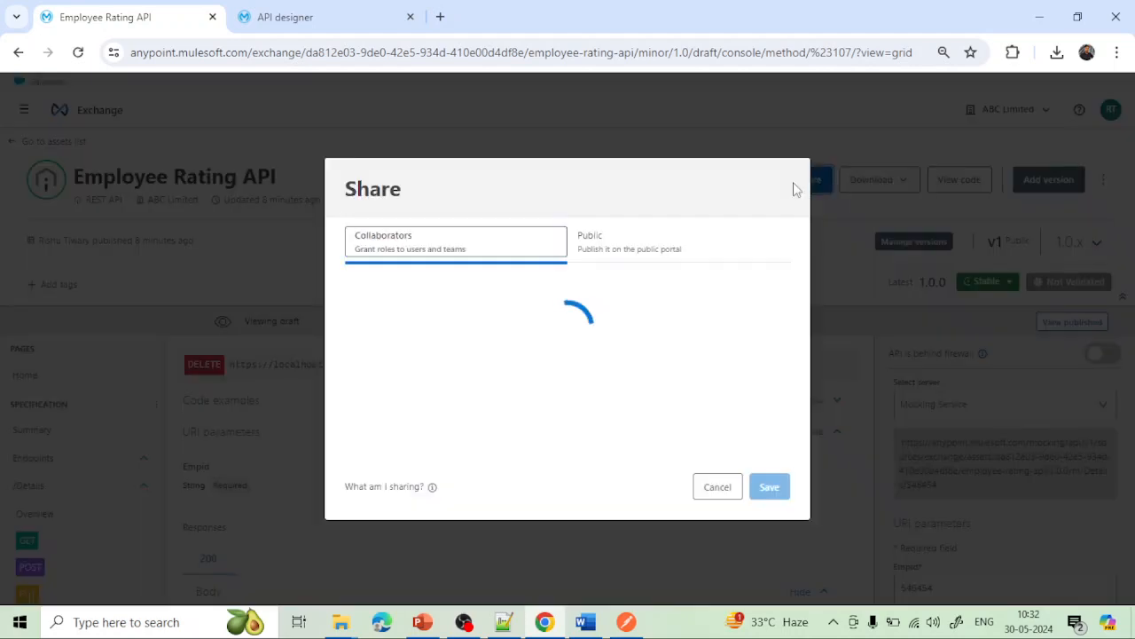
click(715, 486)
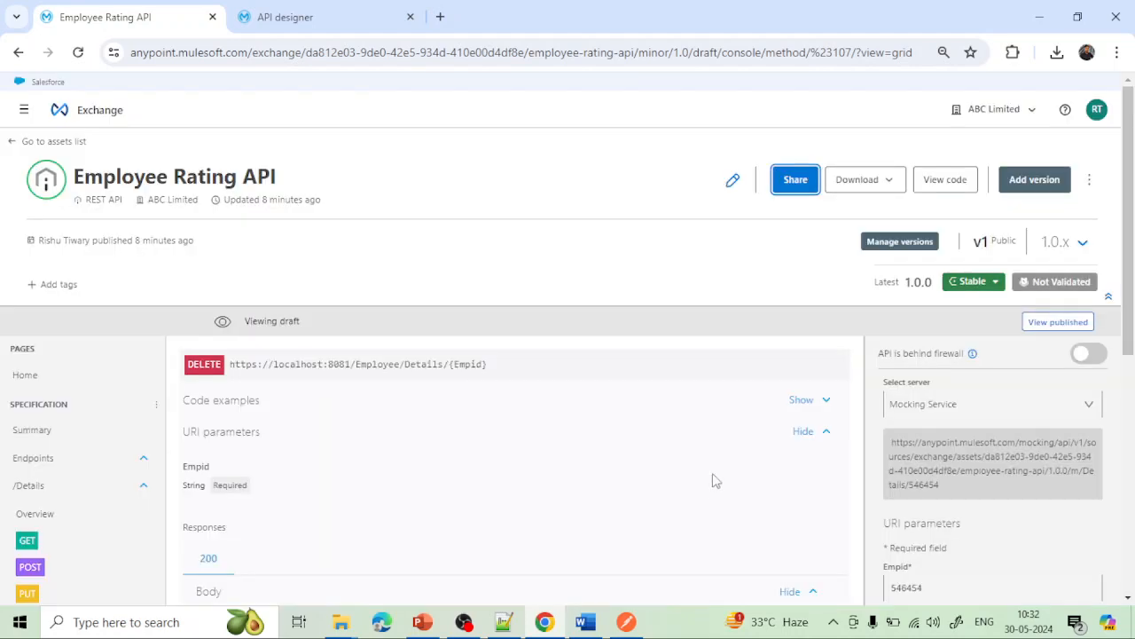
Check the API's download options, review the patch versions for 1.0 and close the version list.
click(894, 180)
click(891, 183)
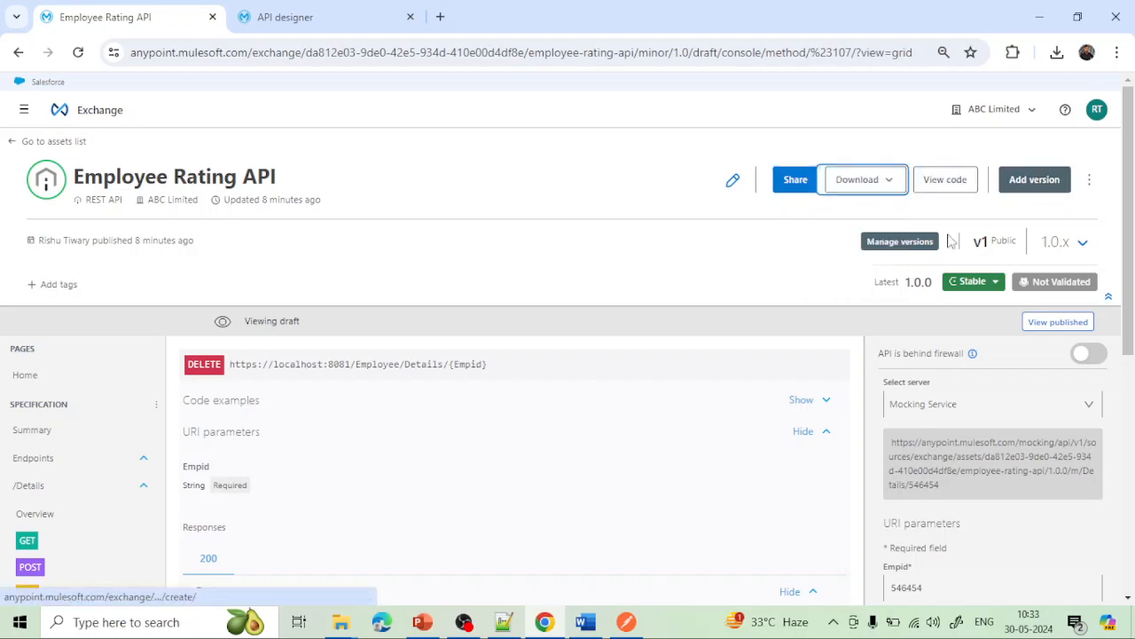
click(893, 249)
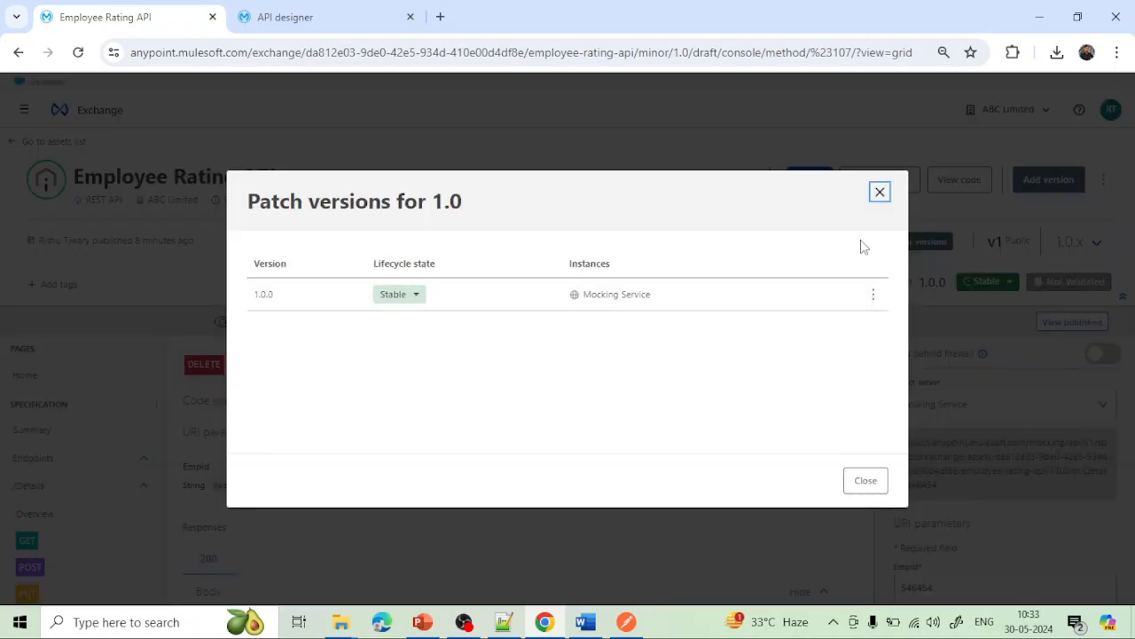
click(879, 194)
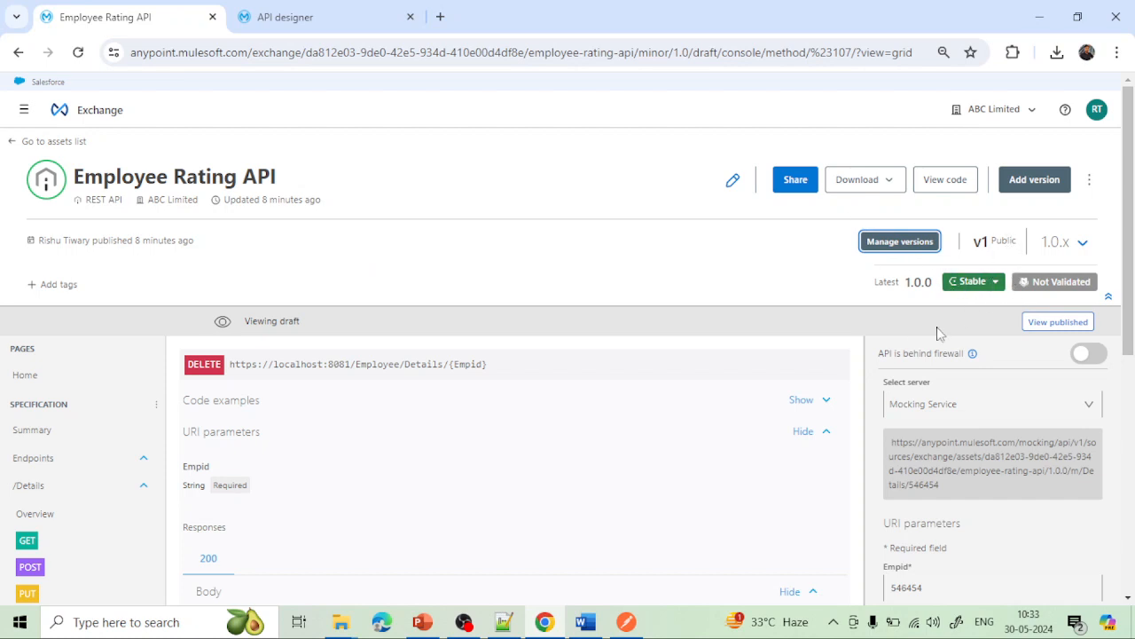
Return to the API's Home page and review its documented cases, highlighting the API title and last-updated details.
click(28, 376)
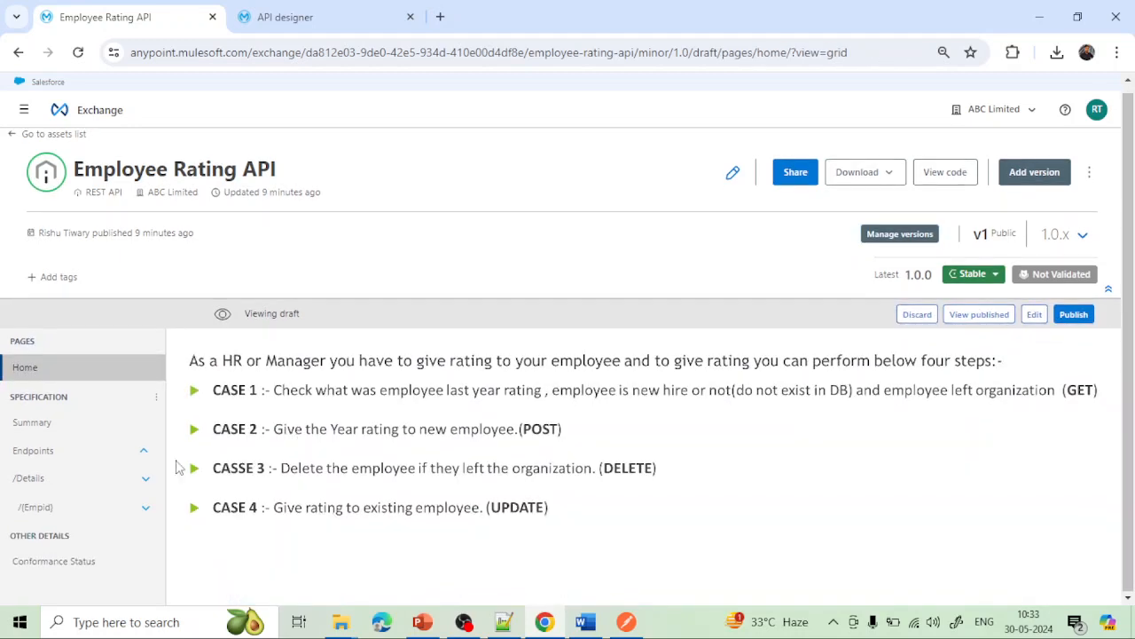
scroll(132, 523, up, 1)
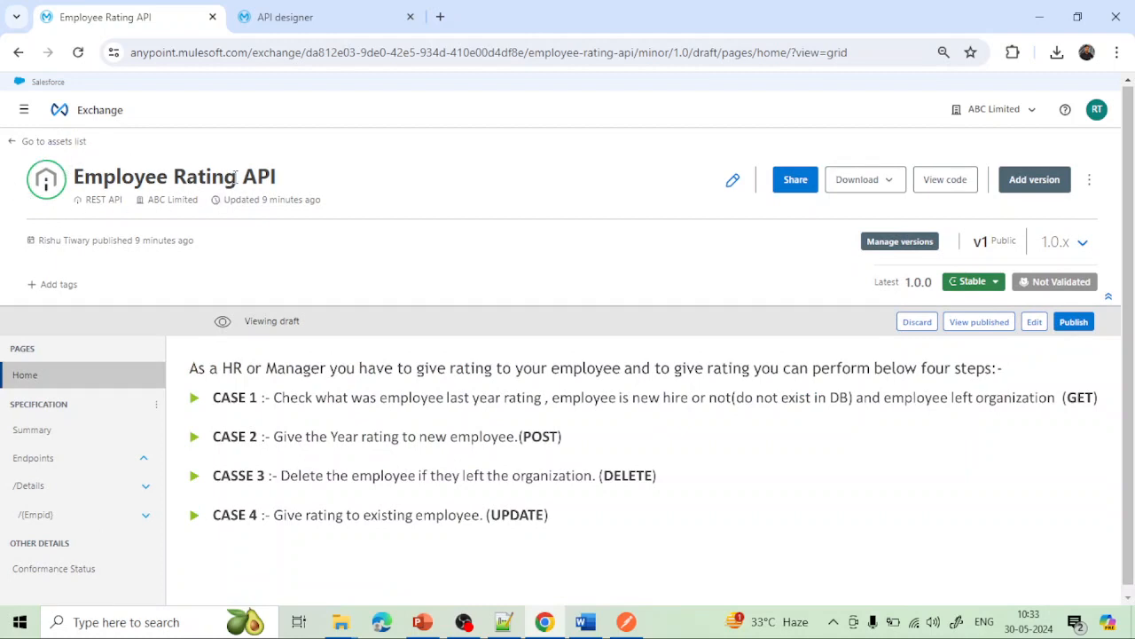
scroll(352, 273, down, 1)
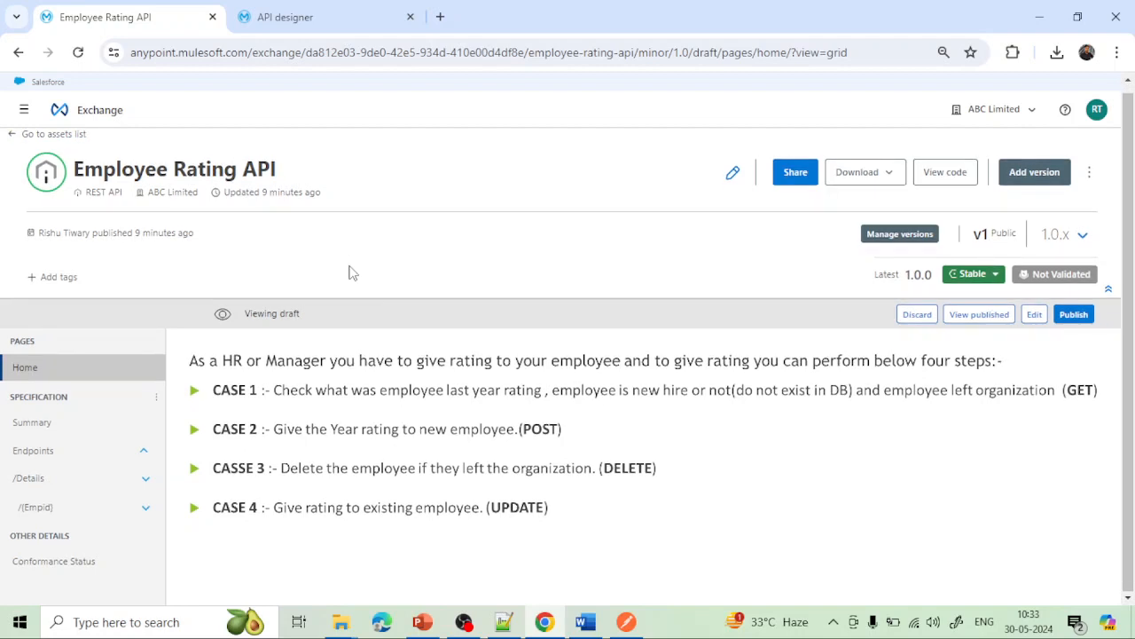
scroll(351, 272, up, 1)
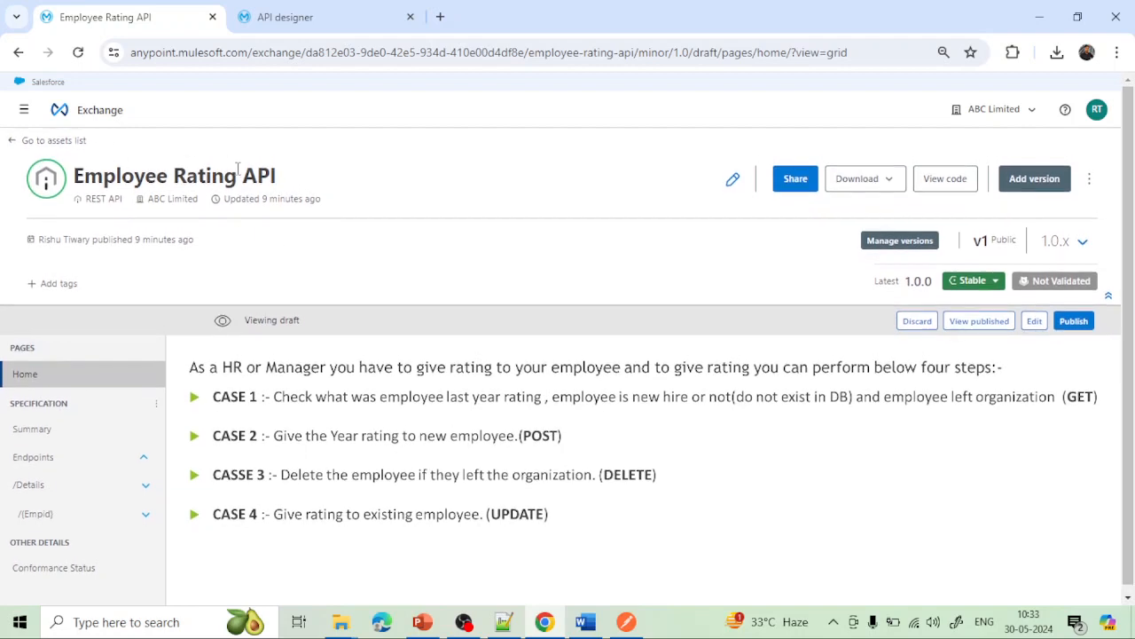
drag(75, 174, 284, 182)
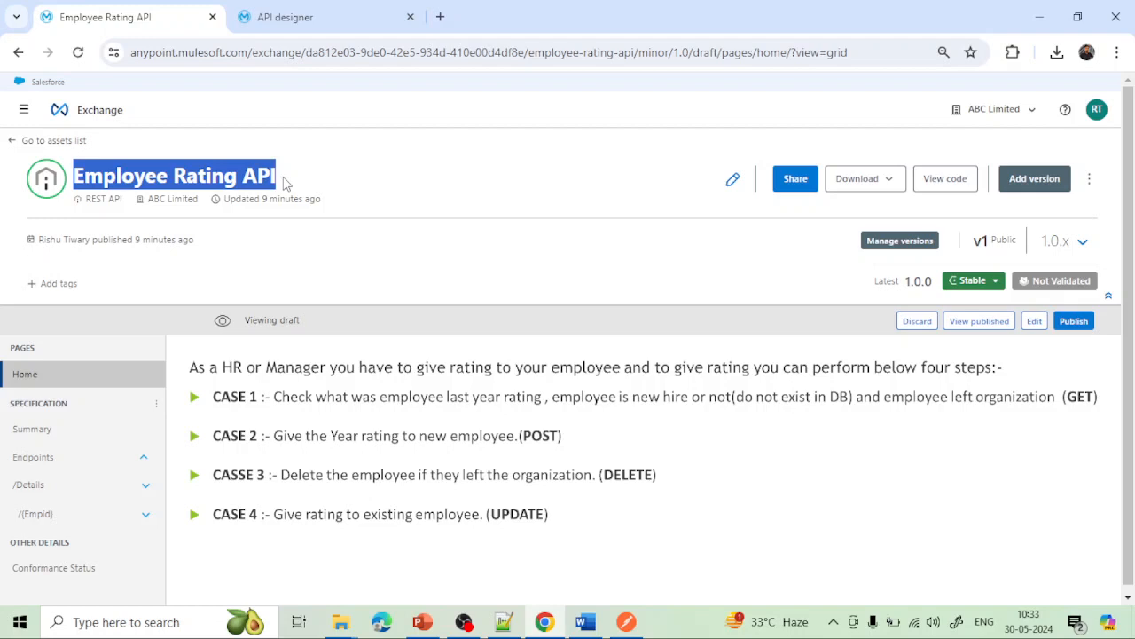
click(226, 204)
drag(226, 204, 325, 206)
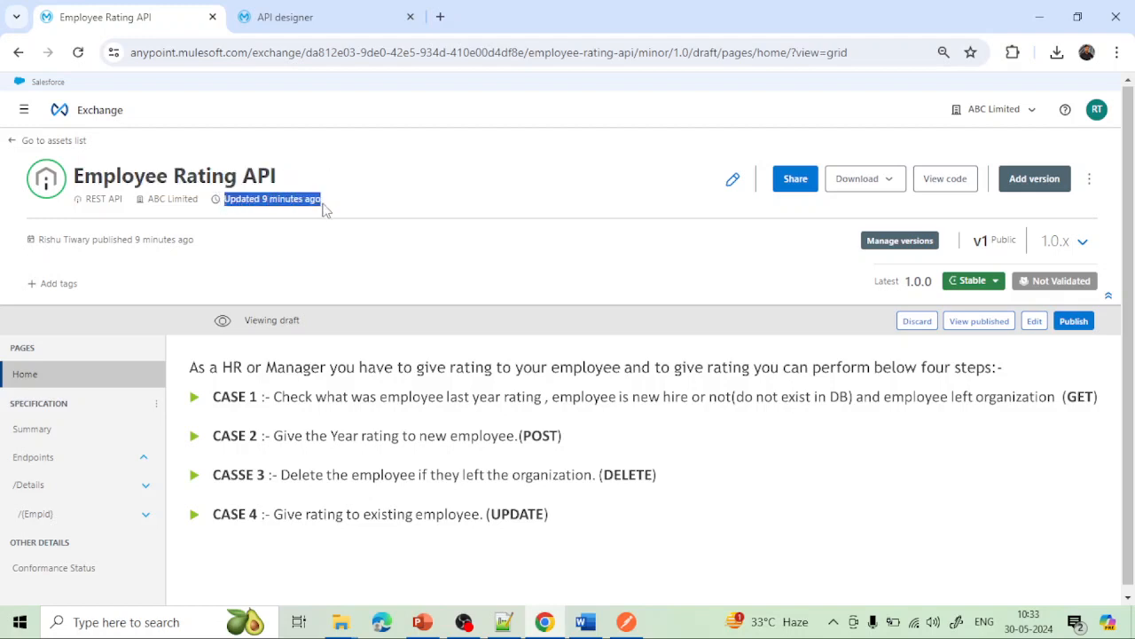